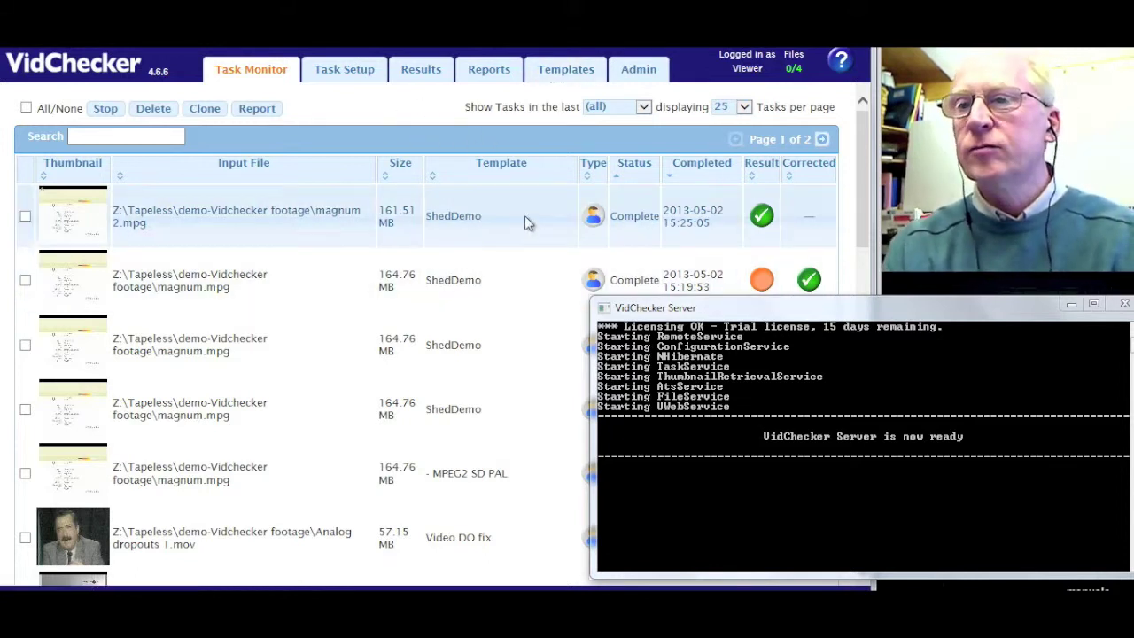
Minimize the VidChecker Server console window and look over the list of tasks in the Task Monitor
left_click(399, 111)
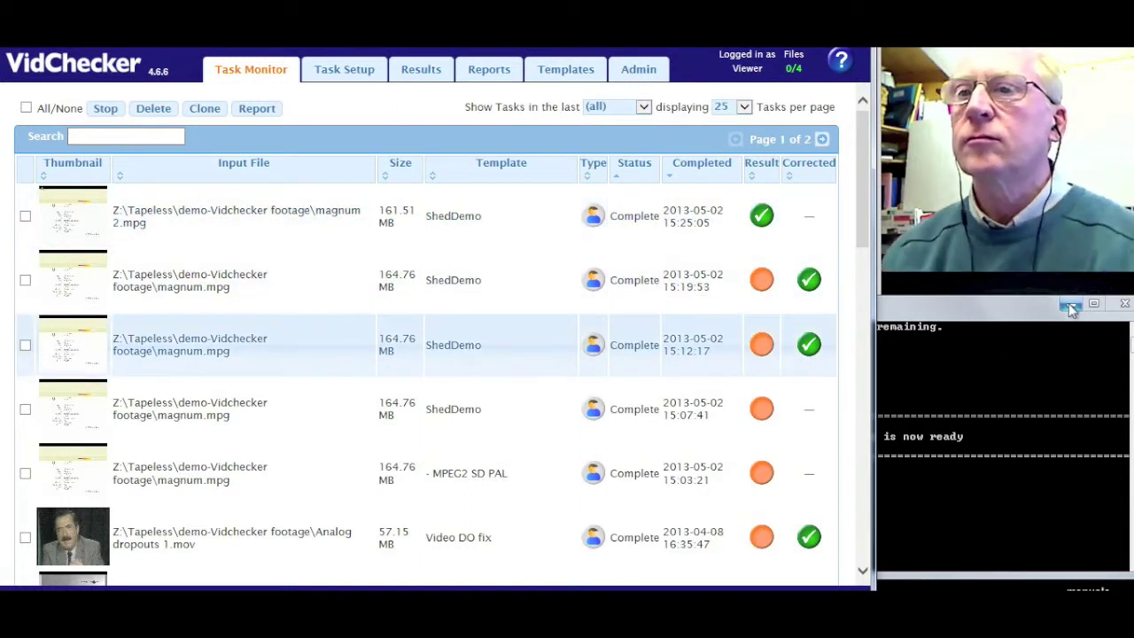
left_click(1069, 303)
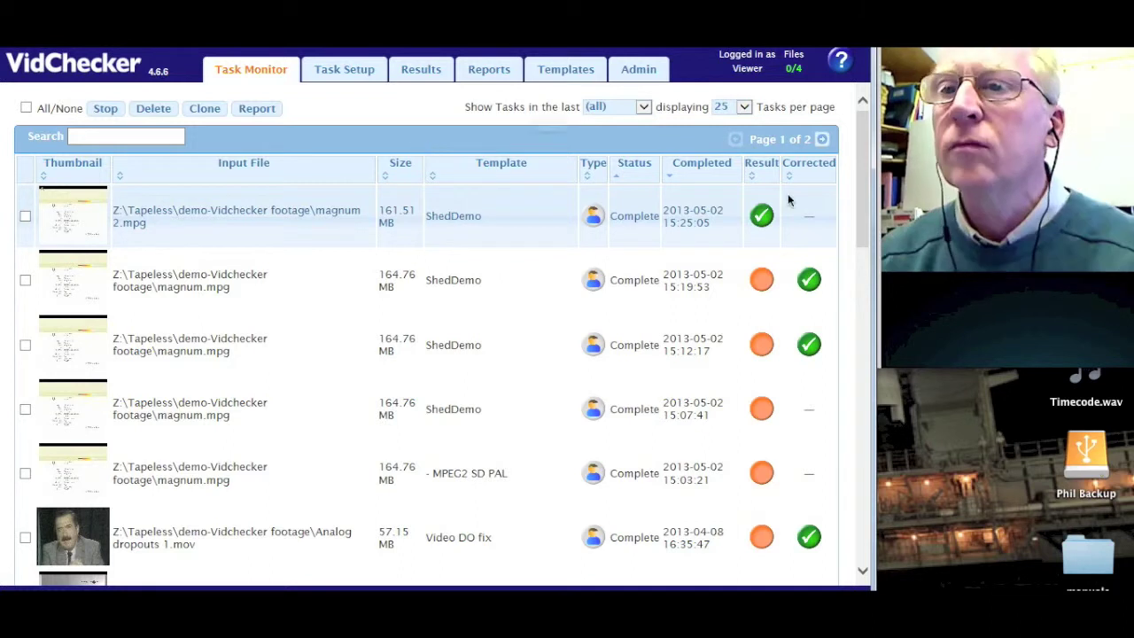
scroll(788, 198, "down", 3)
left_click(618, 174)
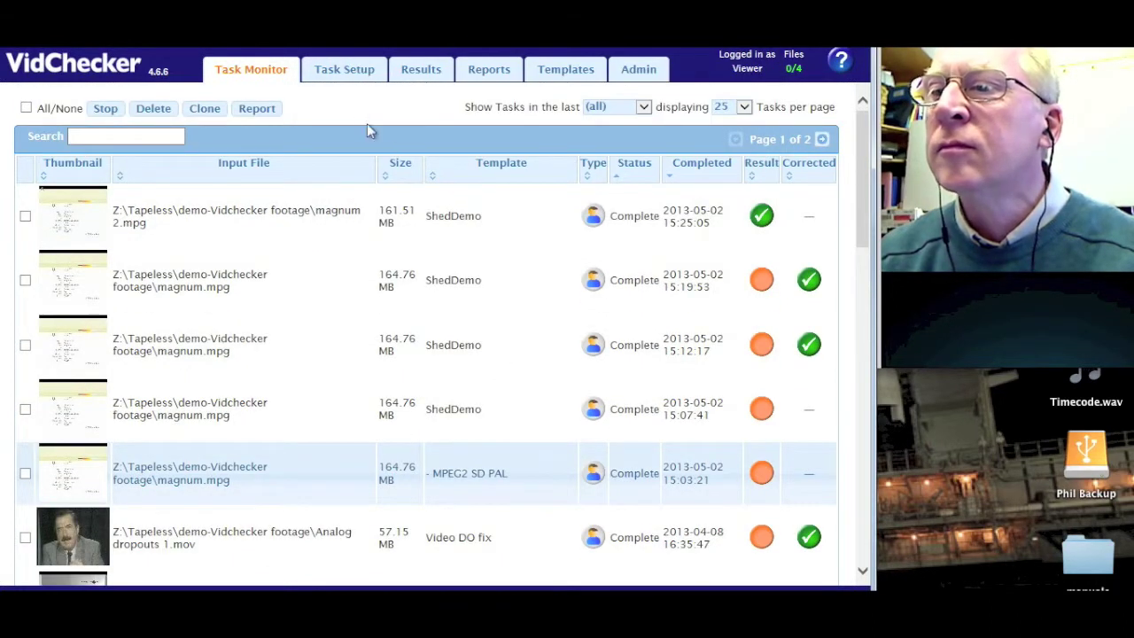
scroll(392, 152, "down", 6)
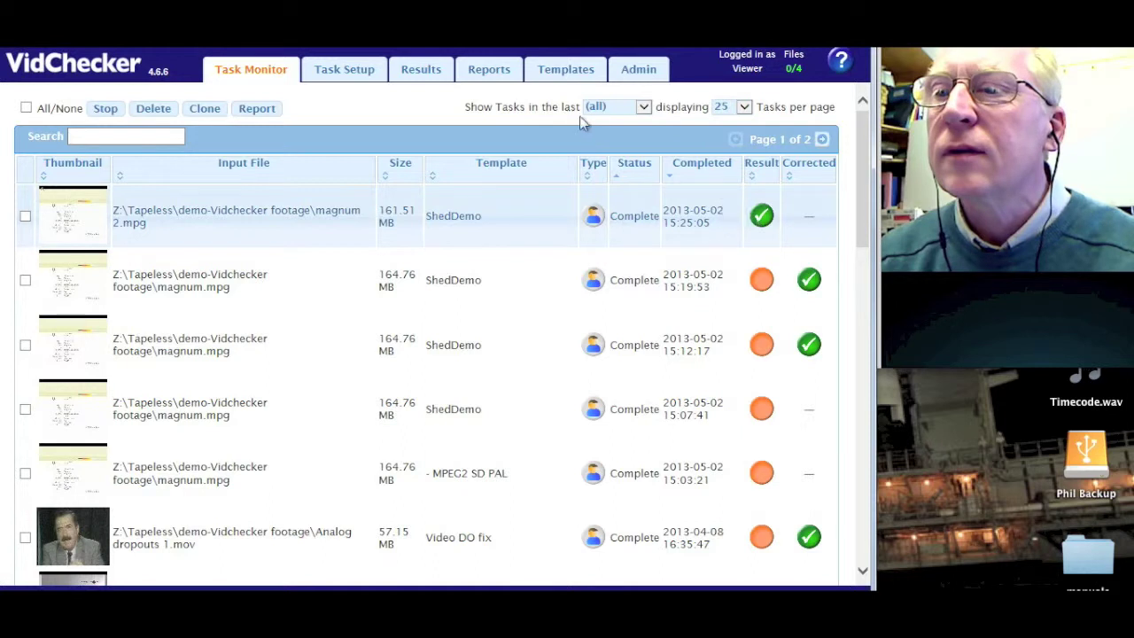
Open the existing "- MPEG2 SD PAL" template to show its File Details checks
left_click(561, 76)
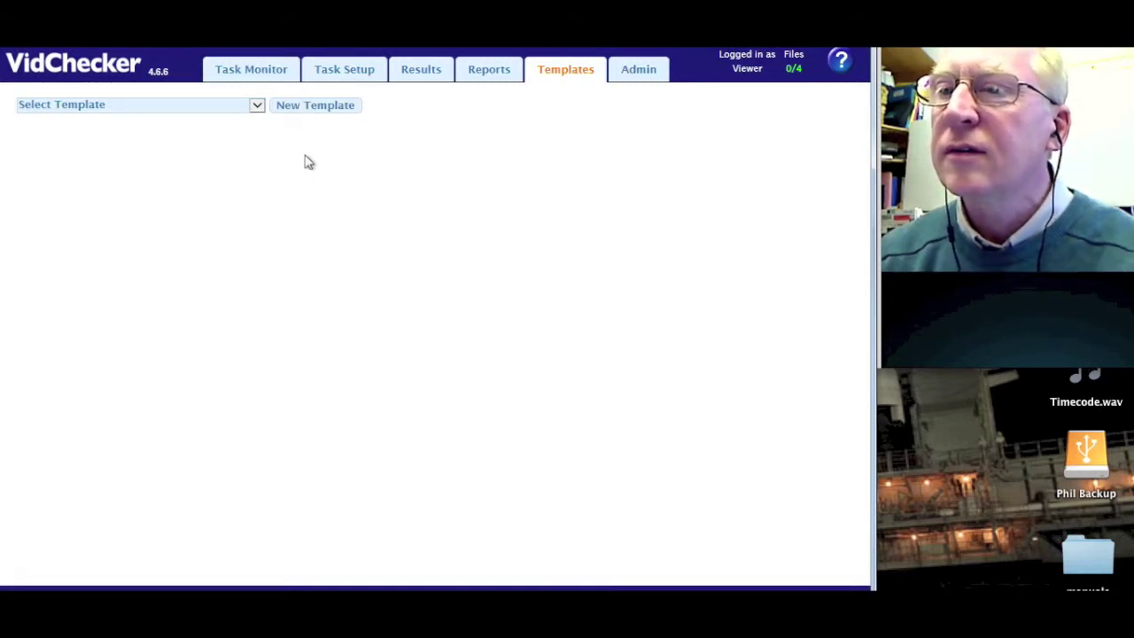
left_click(257, 106)
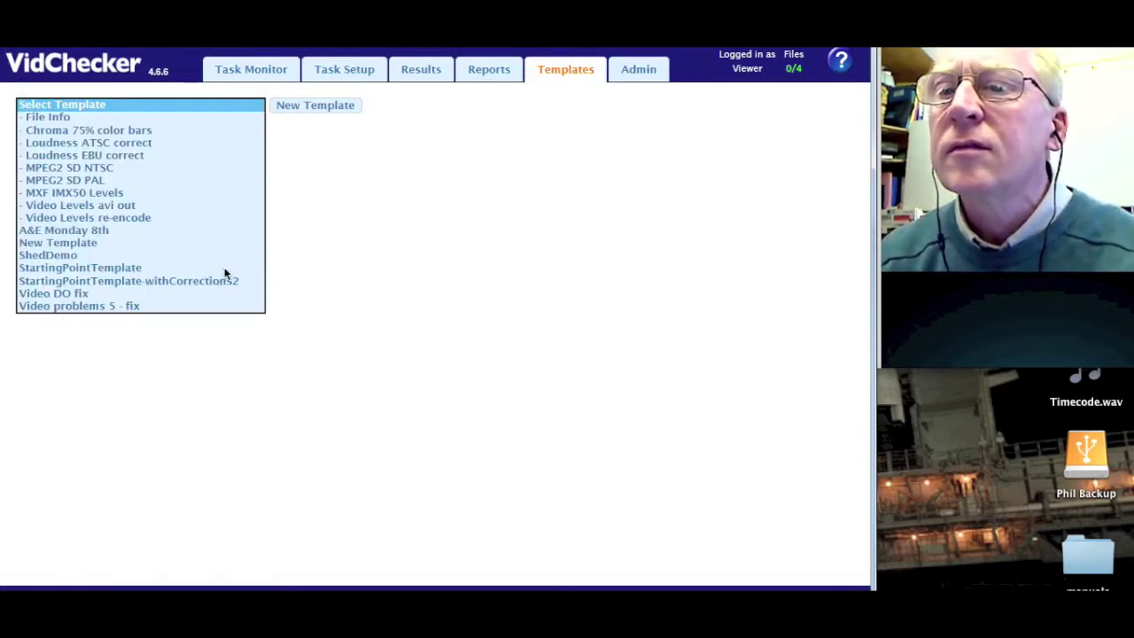
left_click(93, 182)
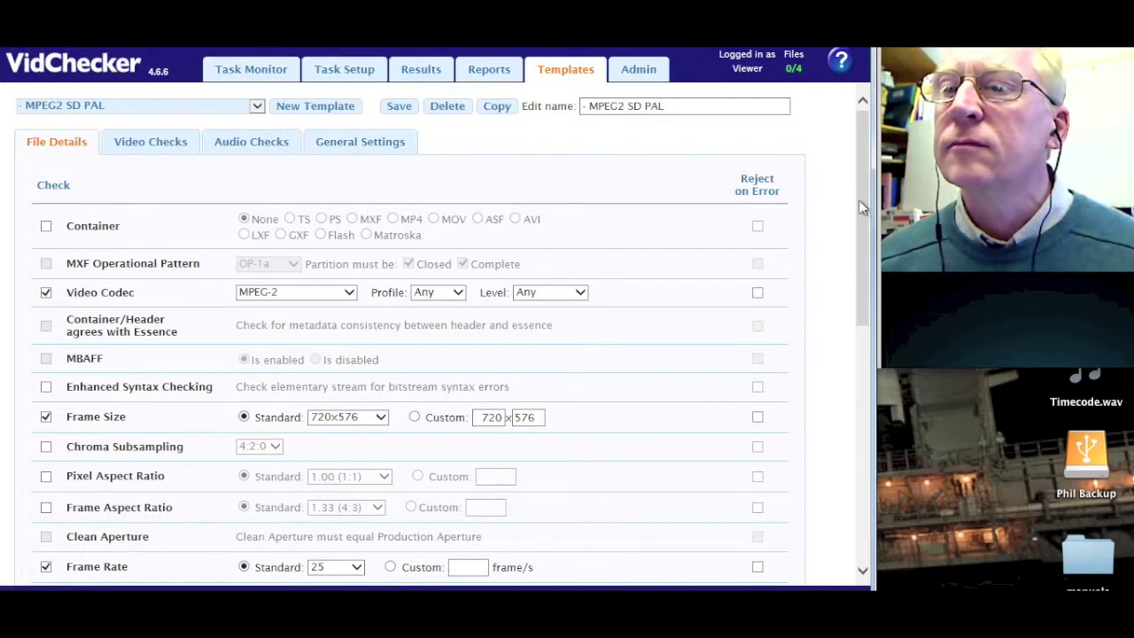
scroll(365, 197, "down", 1)
scroll(213, 175, "up", 1)
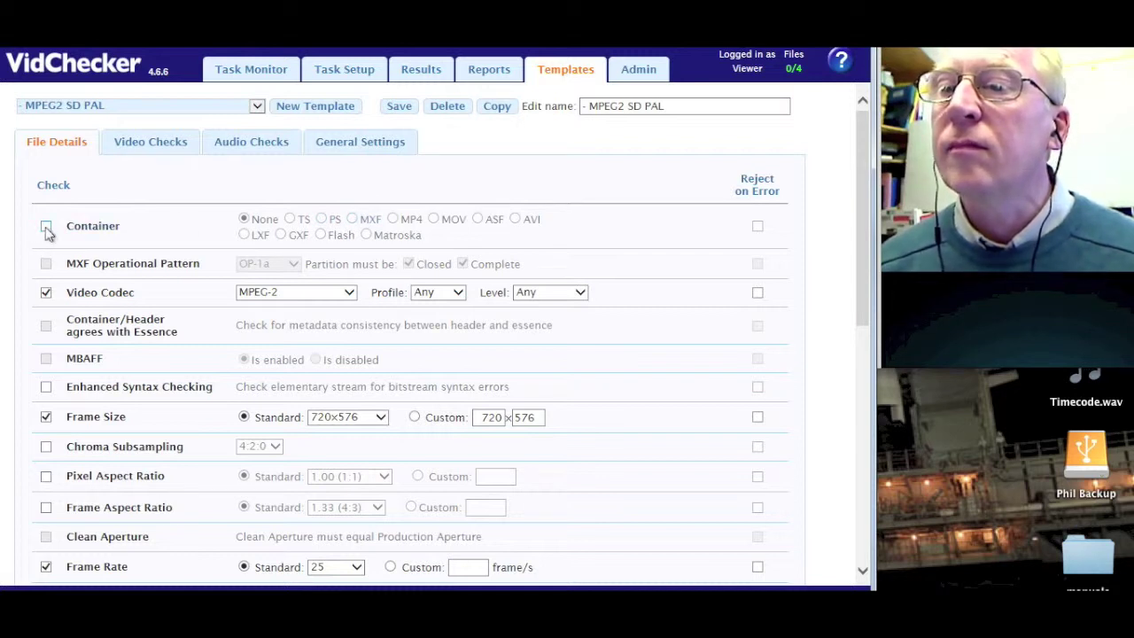
Try the Container check with MXF and the MXF Operational Pattern check, and disable the Container check again
left_click(368, 220)
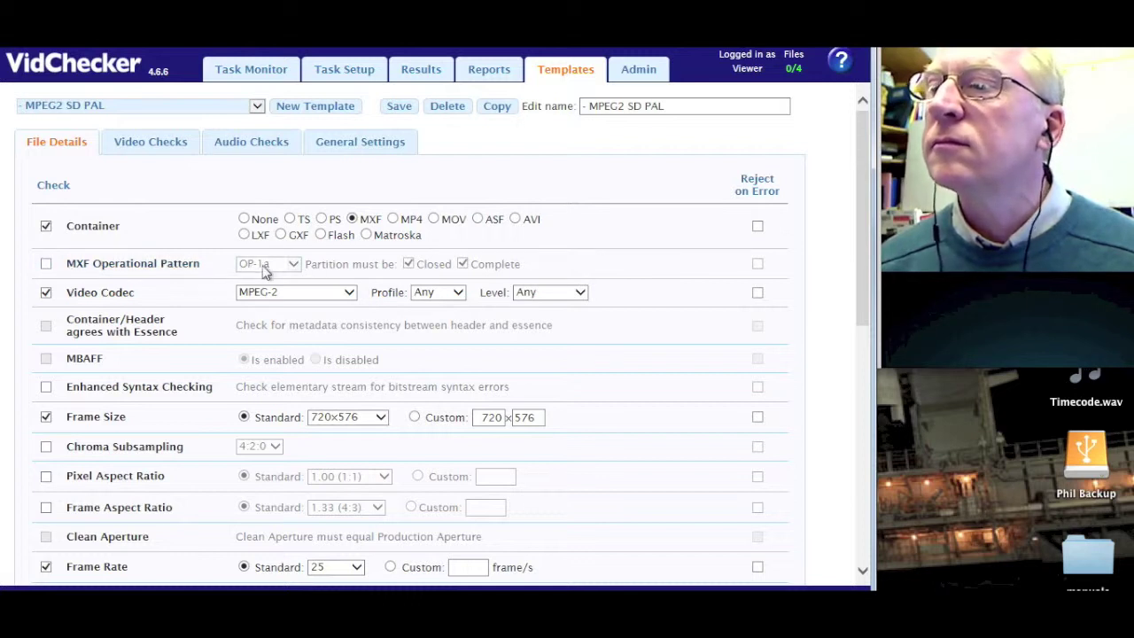
left_click(46, 264)
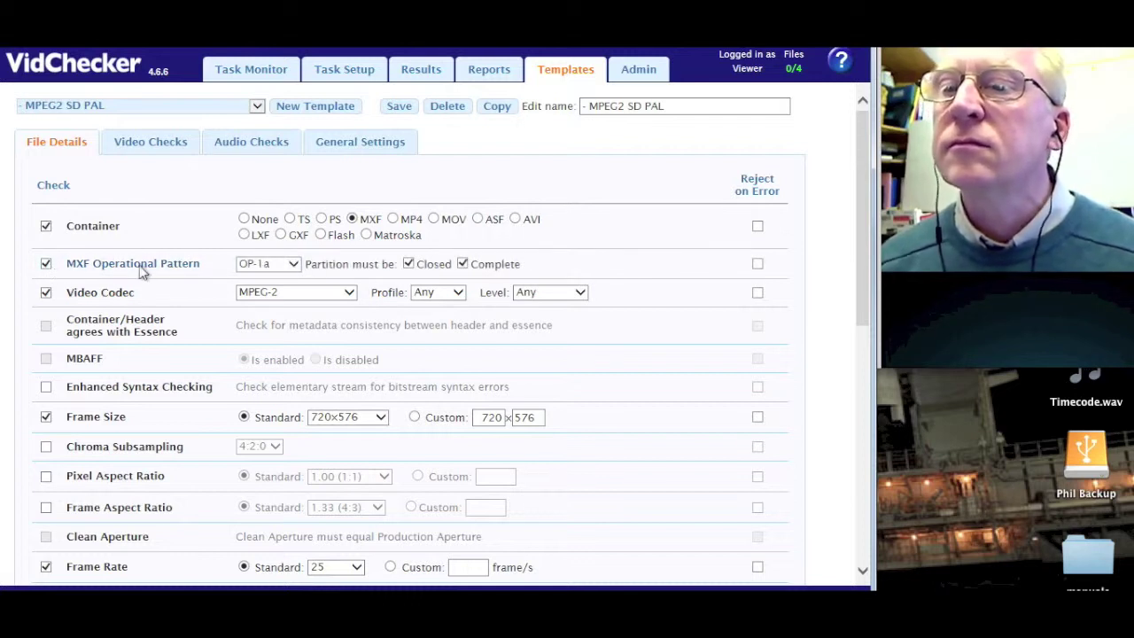
left_click(294, 264)
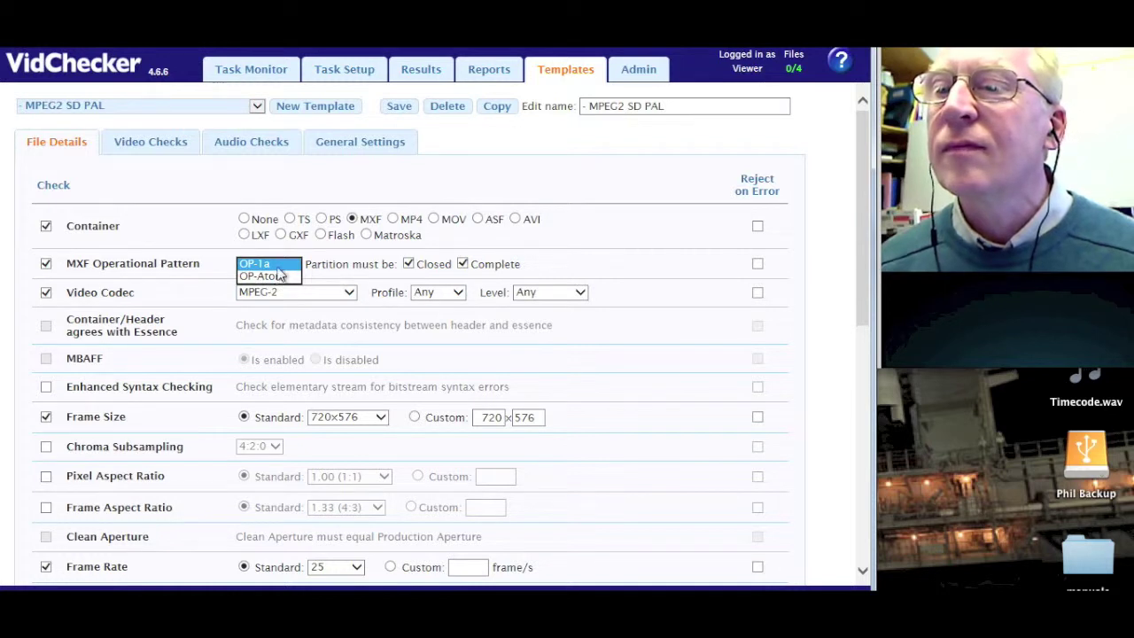
left_click(47, 228)
left_click(47, 228)
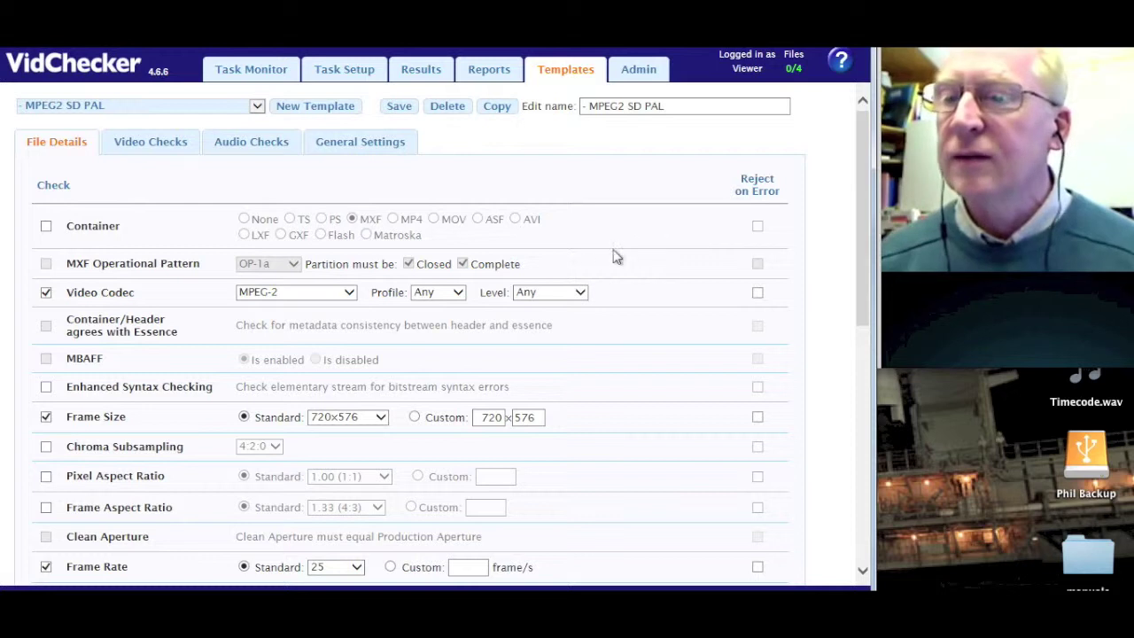
Examine the template's available video codecs and its File Details checks, from Container down to Timecode Continuity
left_click(349, 294)
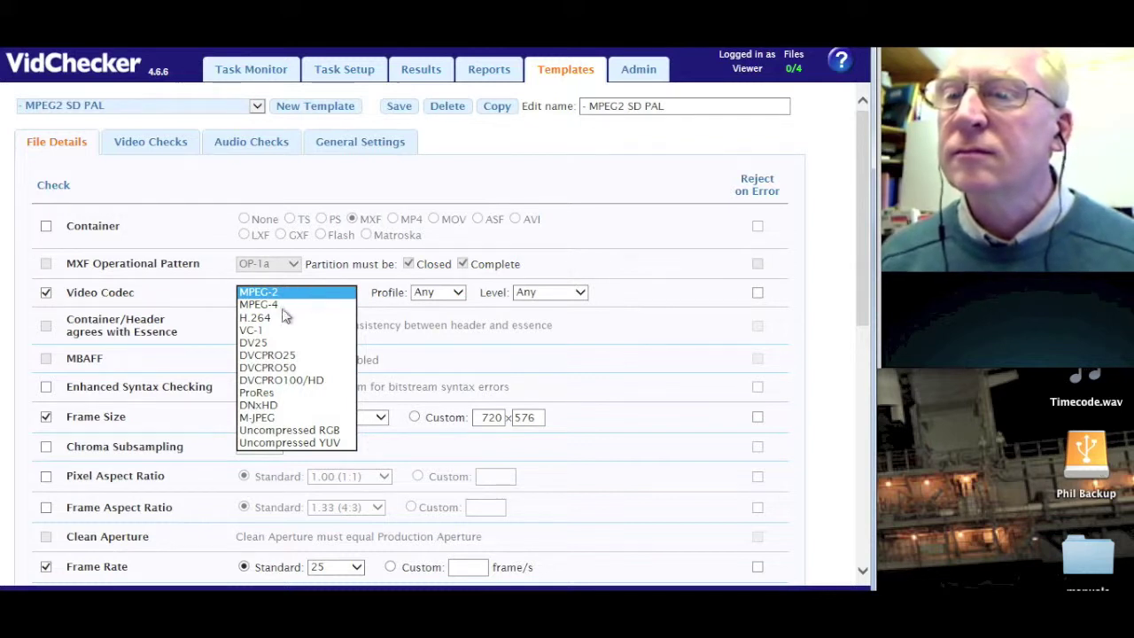
left_click(676, 301)
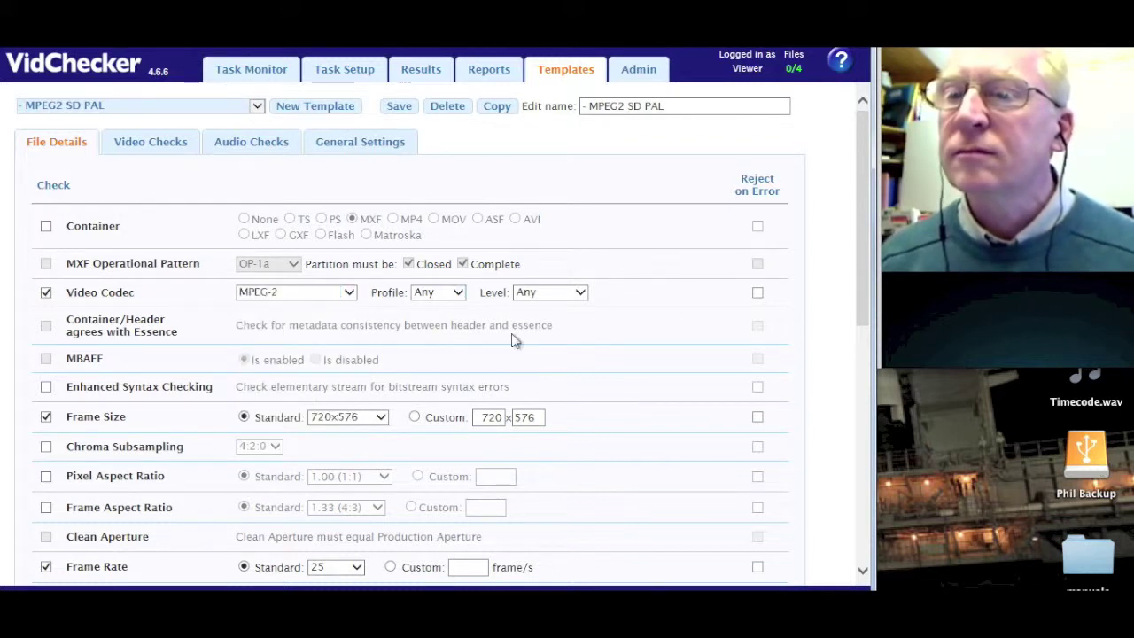
scroll(585, 357, "down", 3)
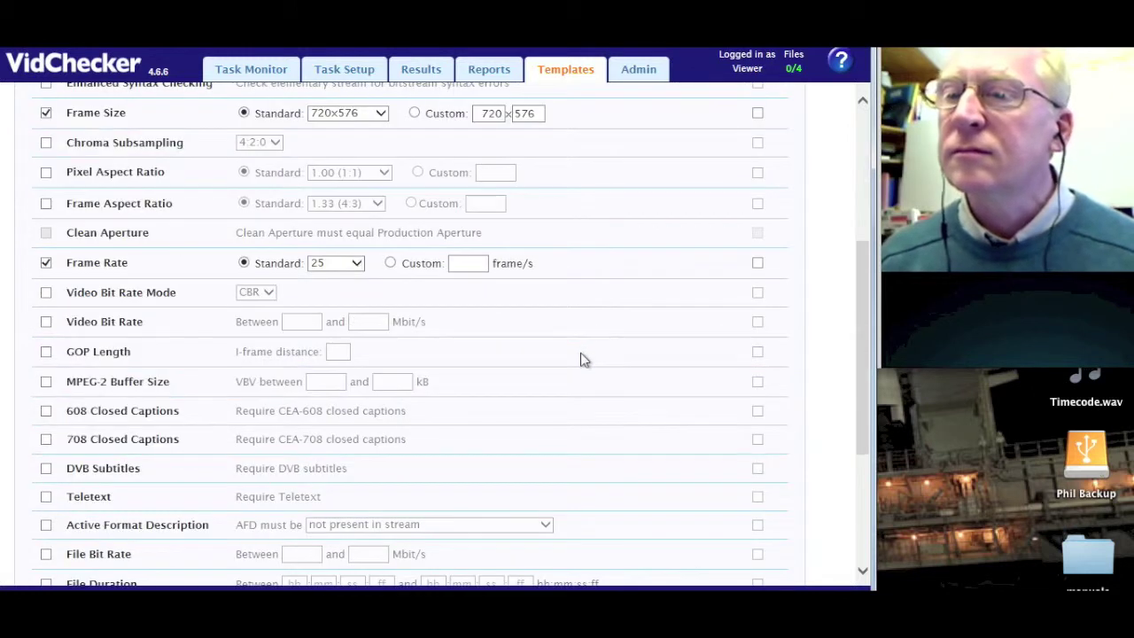
scroll(585, 359, "up", 6)
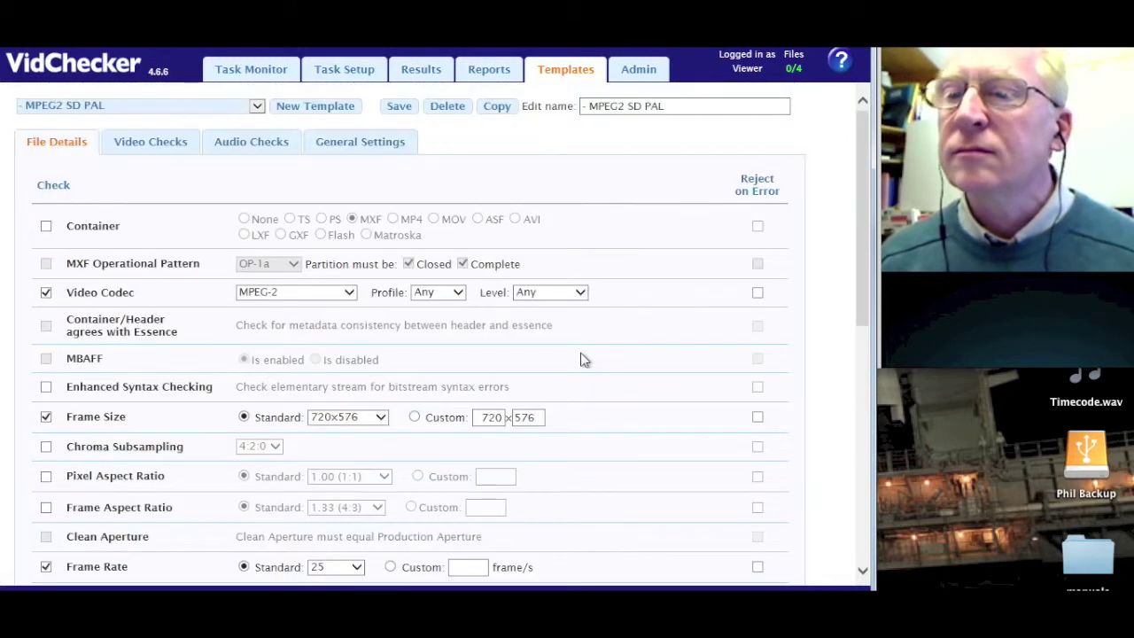
scroll(585, 359, "down", 6)
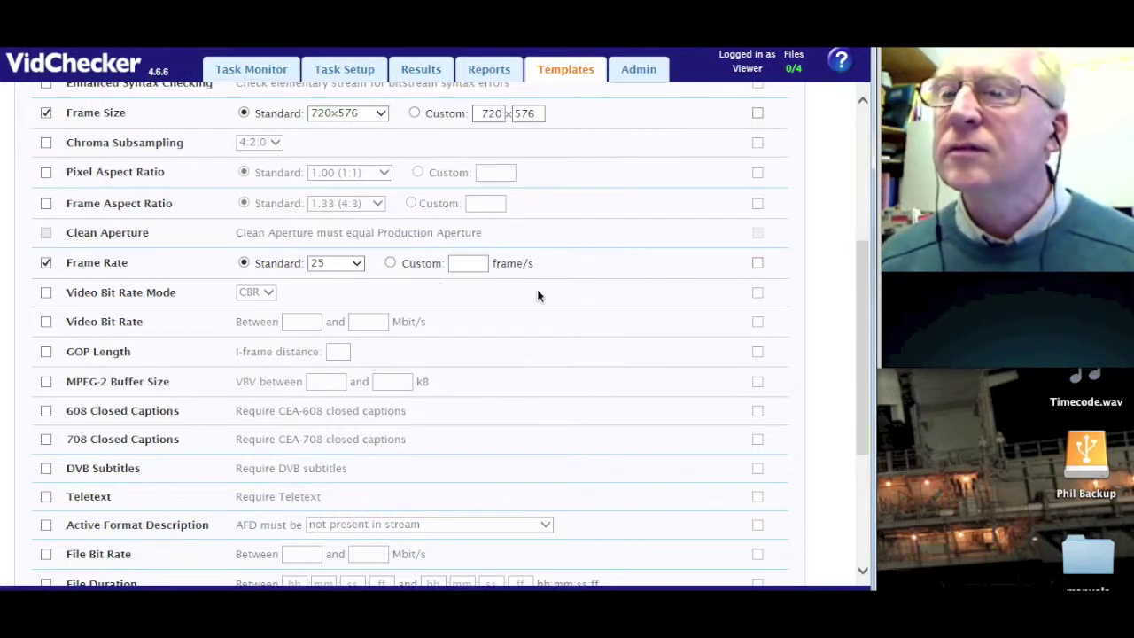
scroll(537, 292, "down", 3)
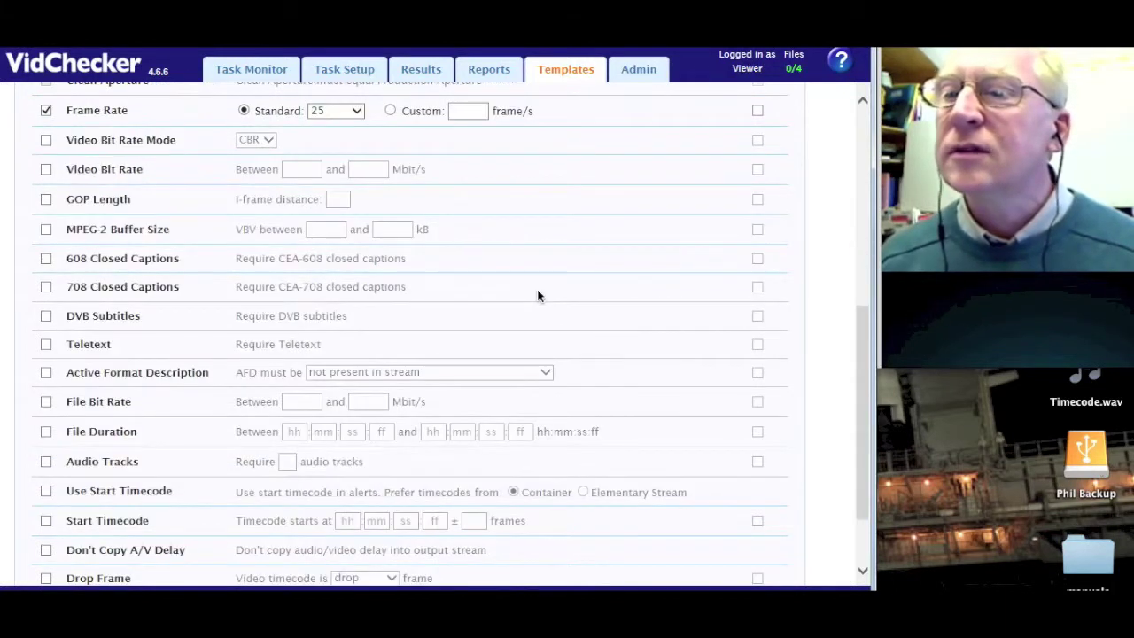
scroll(537, 293, "down", 2)
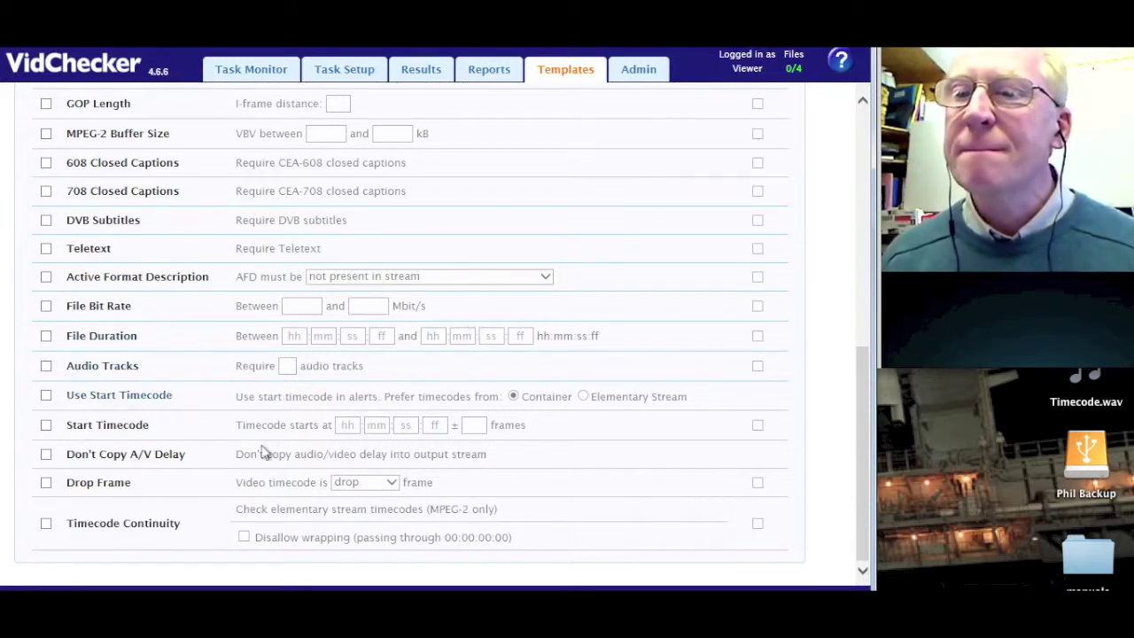
mouse_move(92, 395)
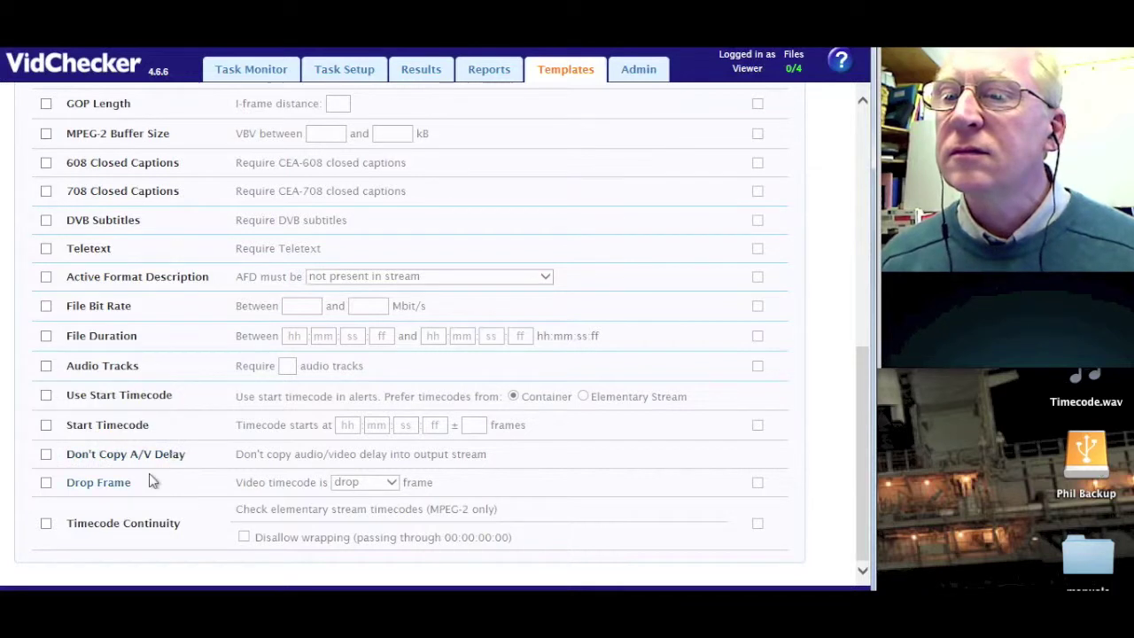
mouse_move(150, 480)
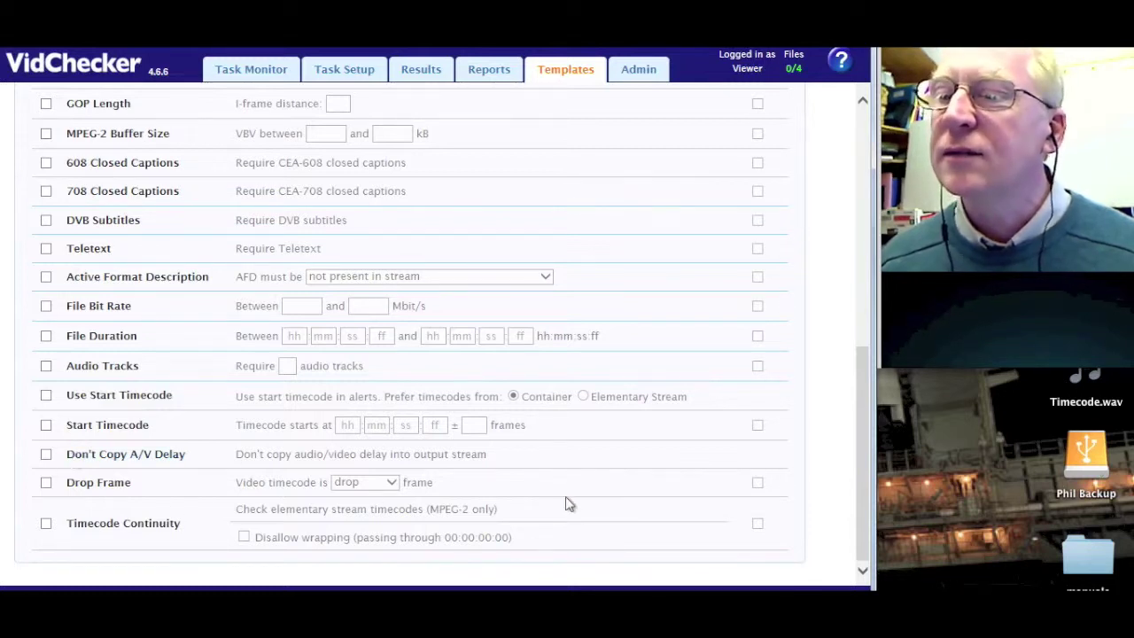
scroll(329, 505, "up", 3)
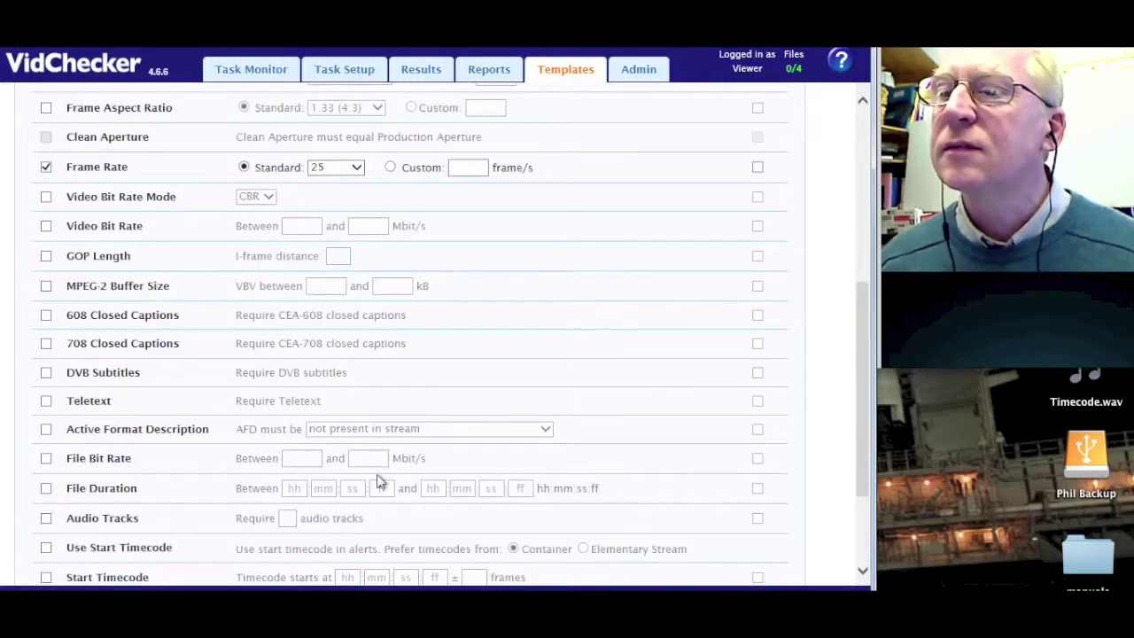
scroll(323, 479, "down", 3)
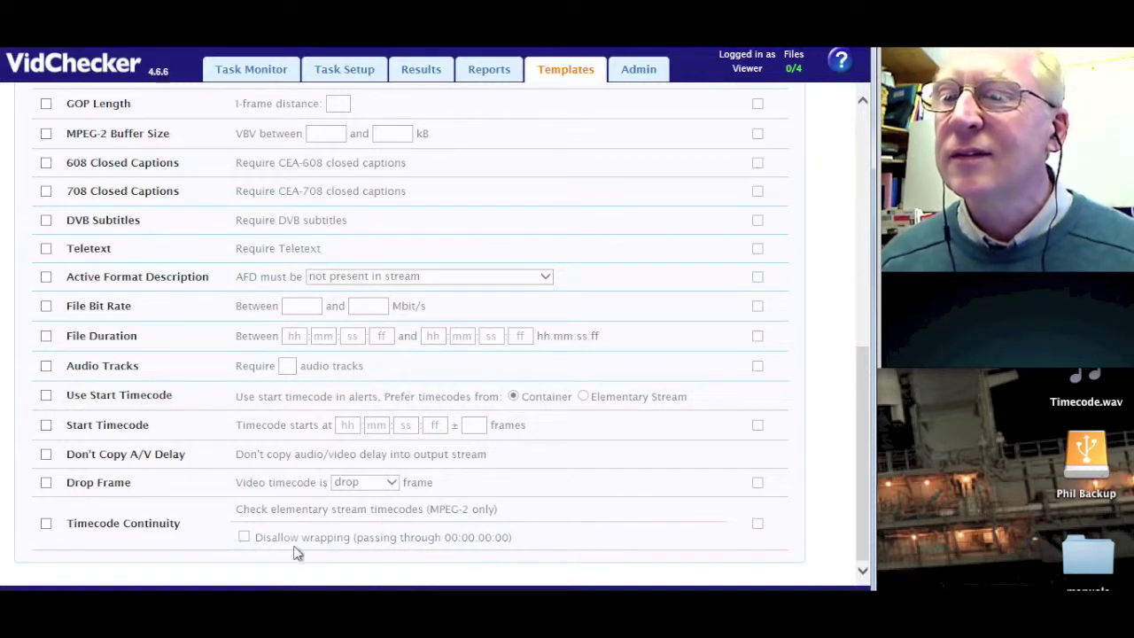
scroll(606, 354, "up", 3)
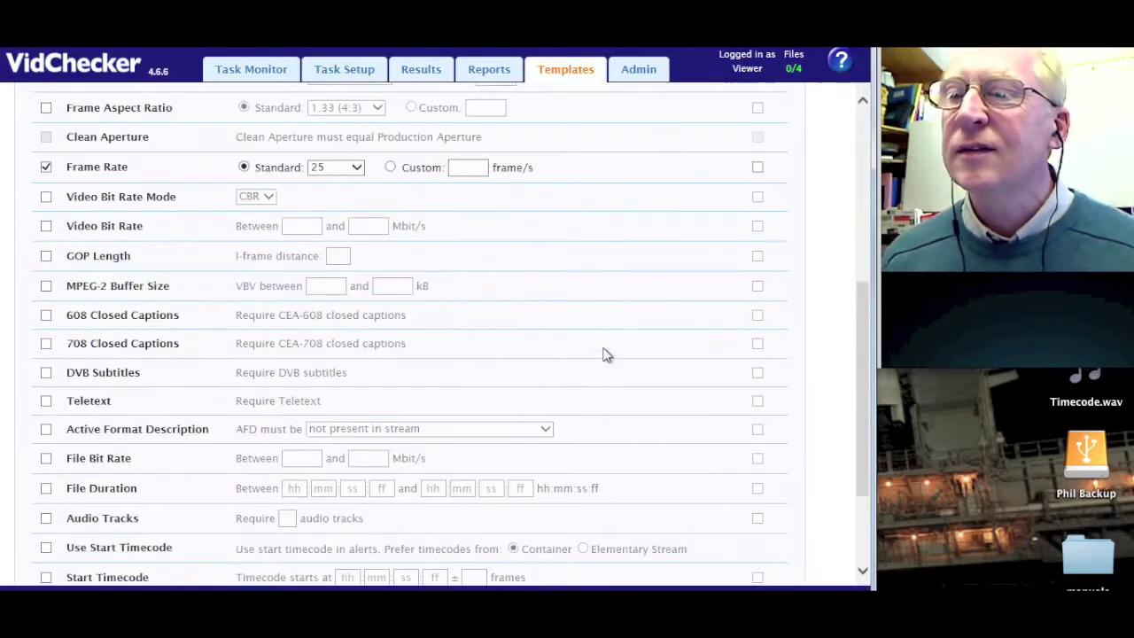
scroll(606, 354, "up", 8)
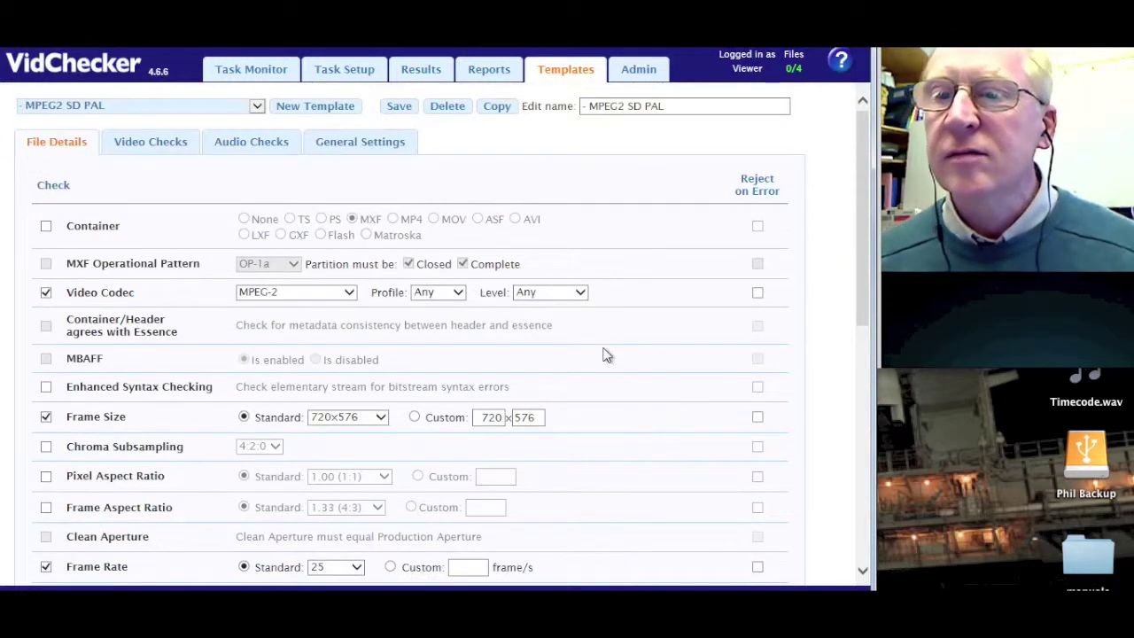
scroll(607, 355, "down", 10)
scroll(606, 354, "up", 10)
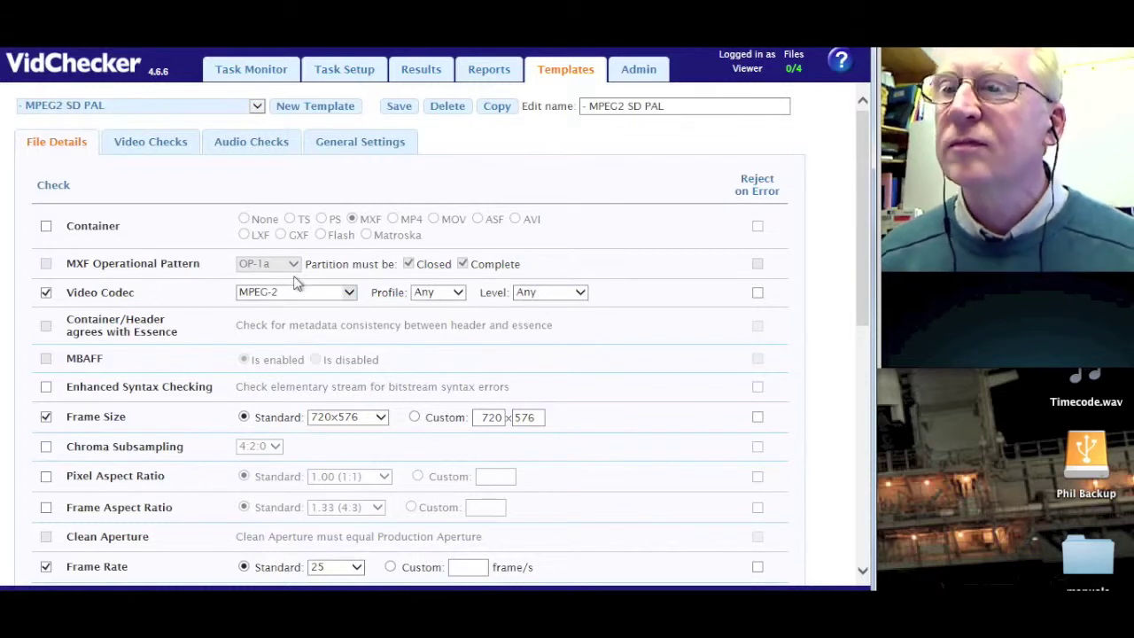
scroll(217, 206, "down", 3)
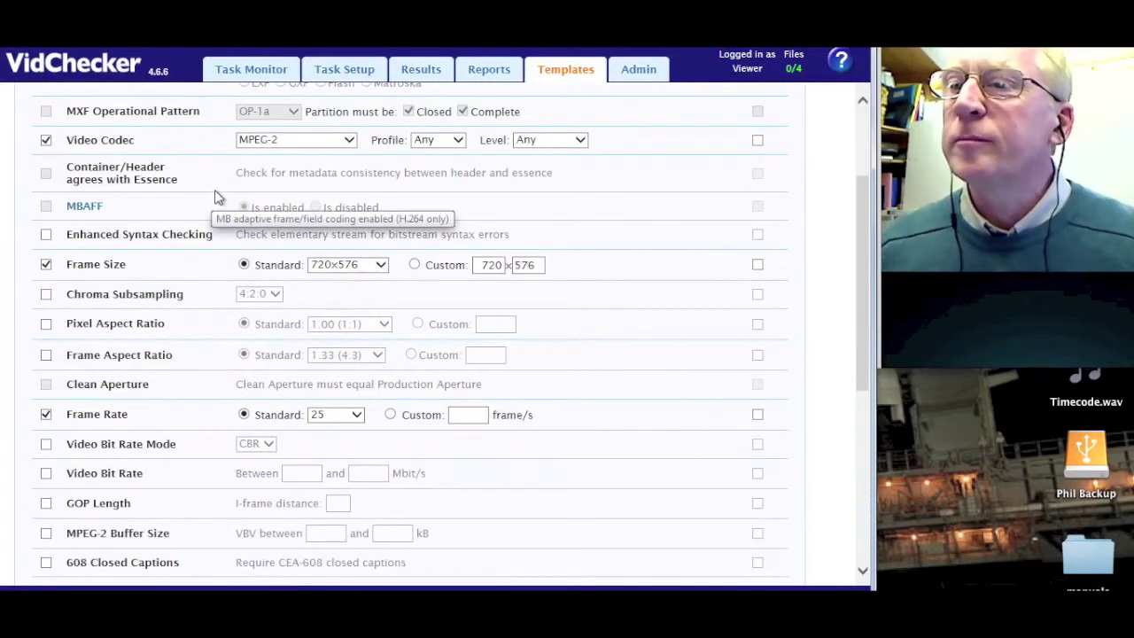
scroll(216, 206, "up", 3)
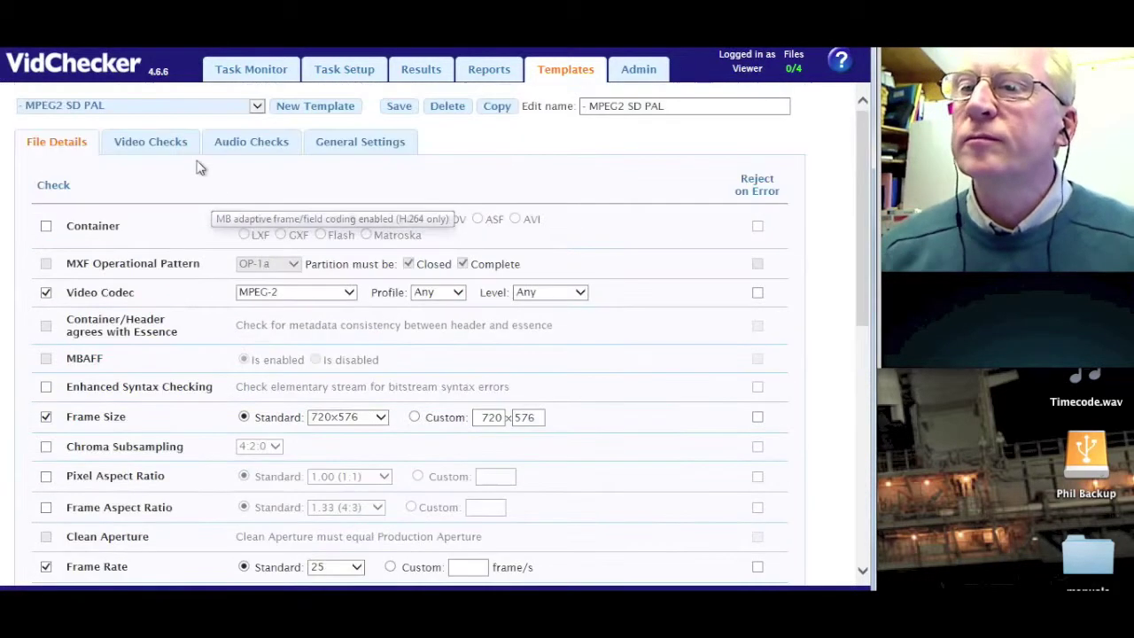
Show the template's Video Checks and examine them from Track ID and Layout down to RGB Gamut
left_click(142, 143)
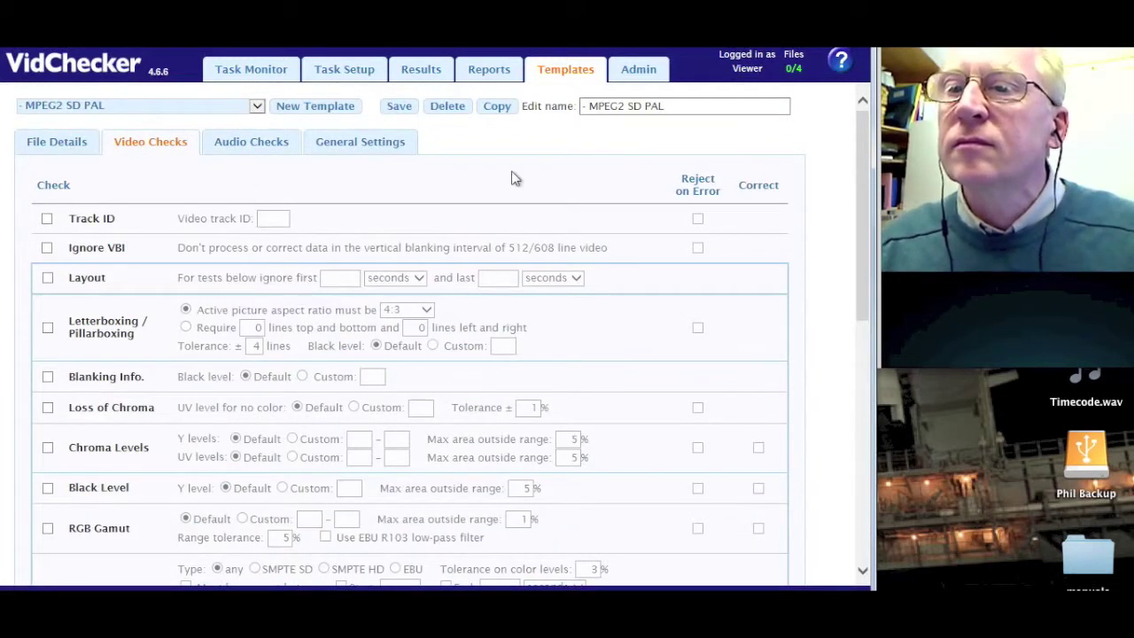
scroll(560, 197, "down", 3)
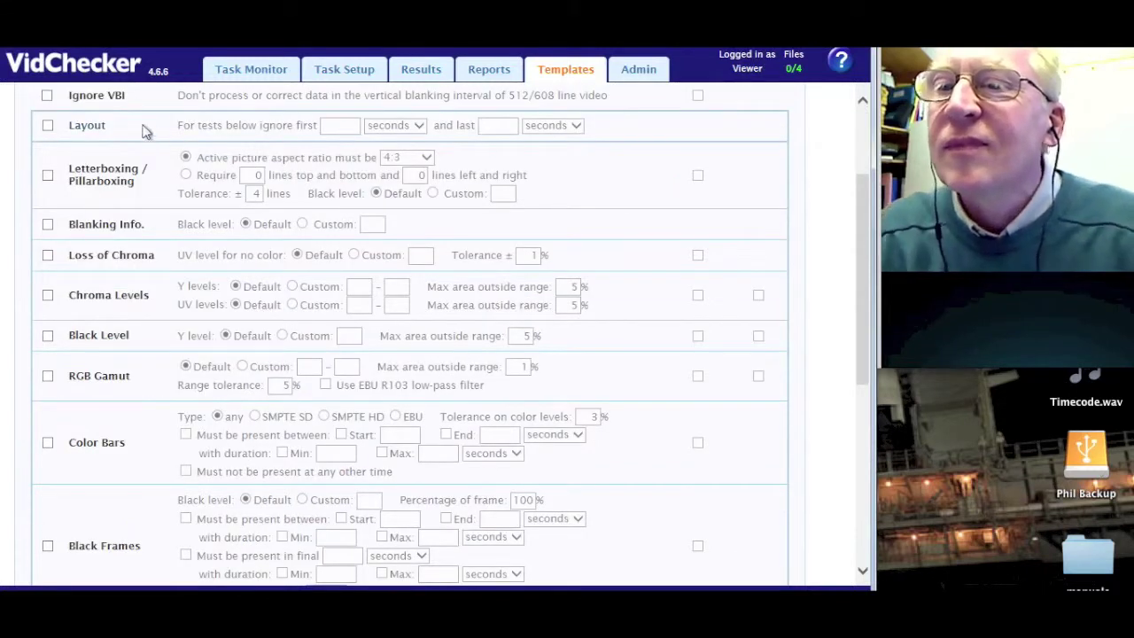
mouse_move(163, 109)
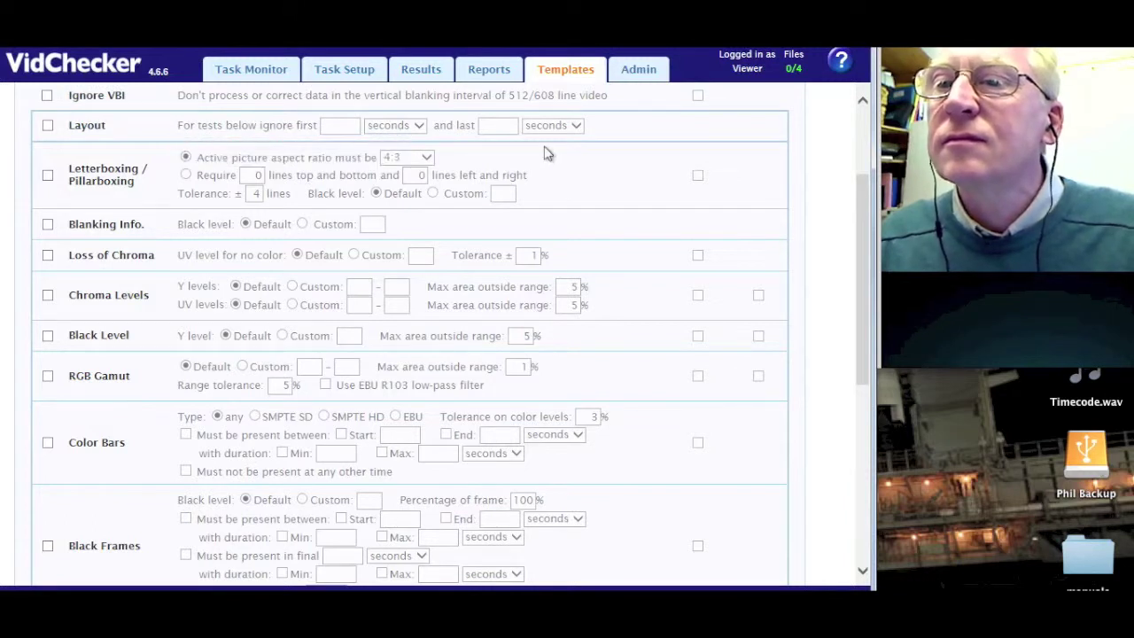
scroll(545, 154, "up", 3)
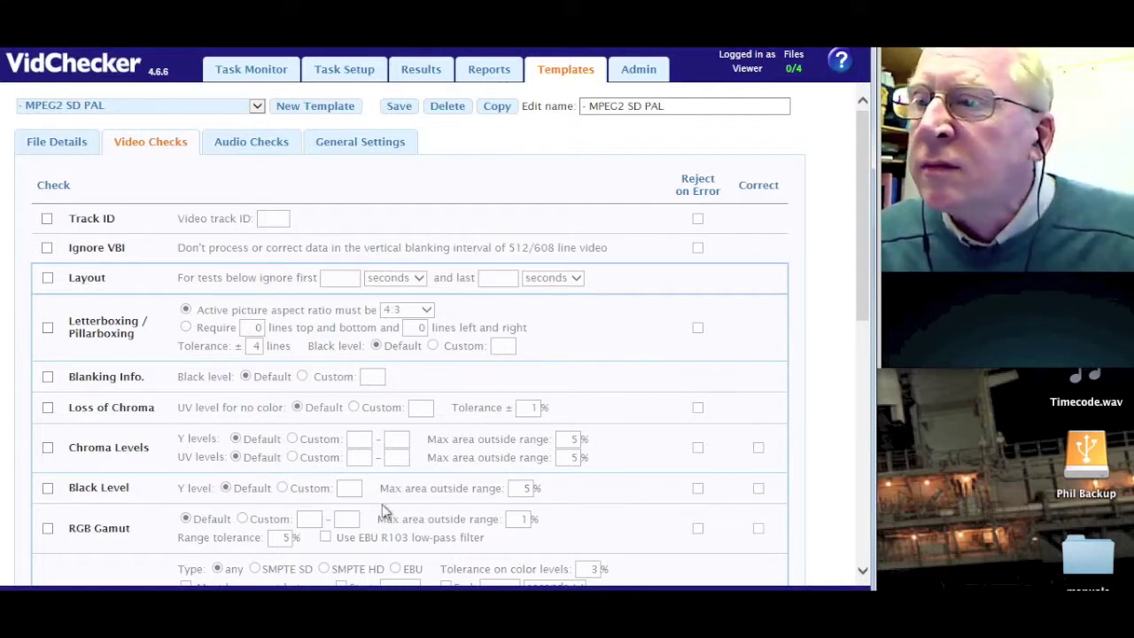
left_click(864, 572)
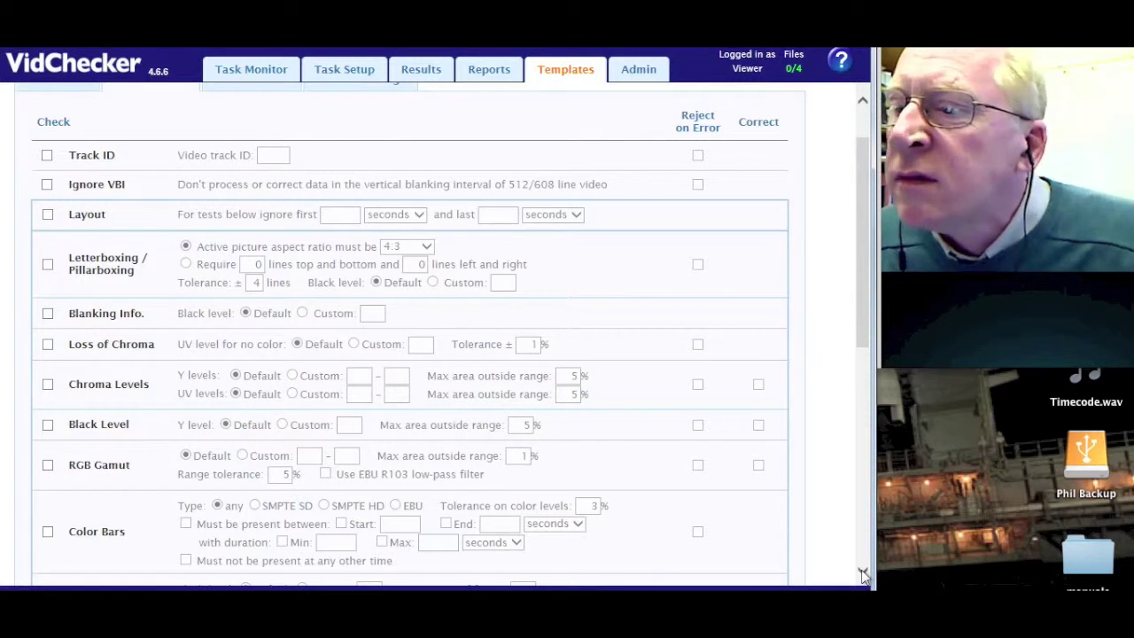
left_click(864, 571)
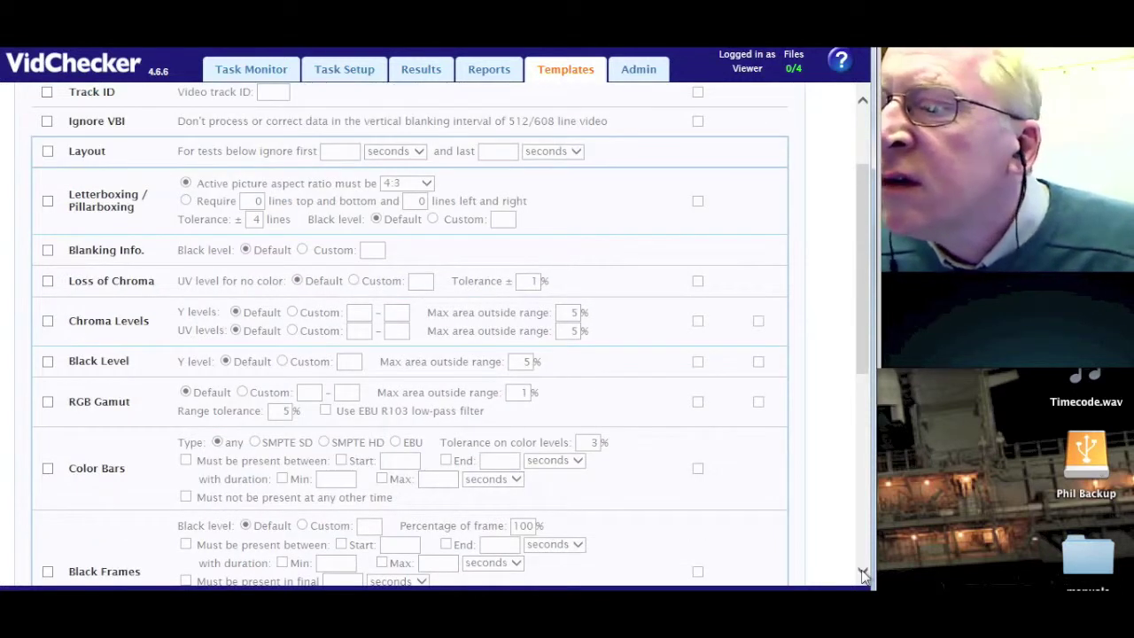
Try the Color Bars video check and disable it again
left_click(865, 572)
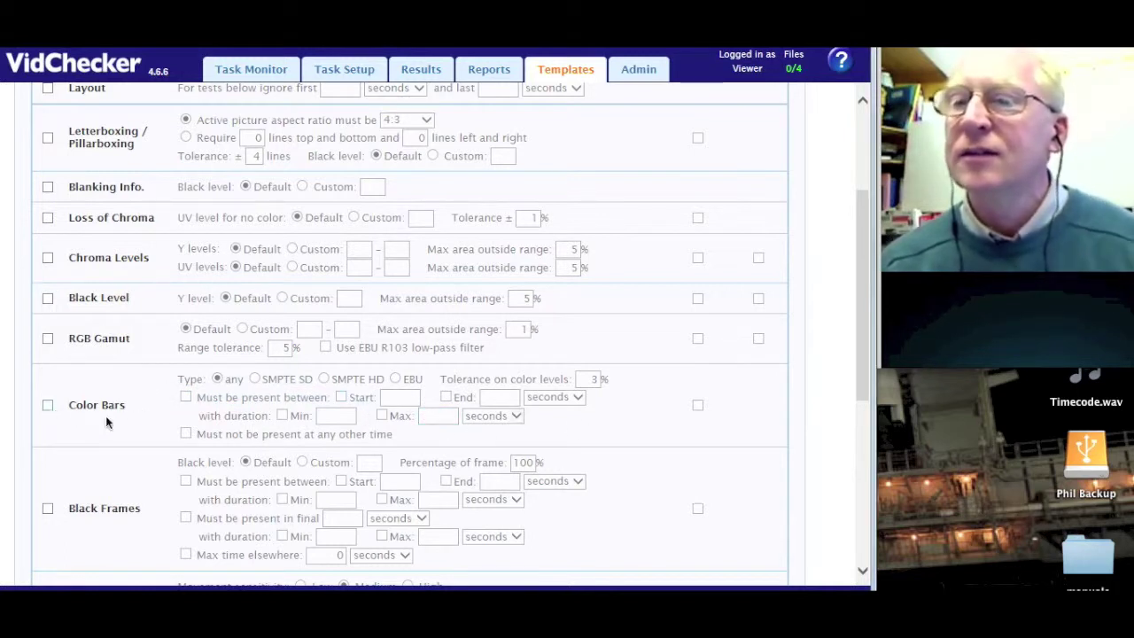
left_click(351, 414)
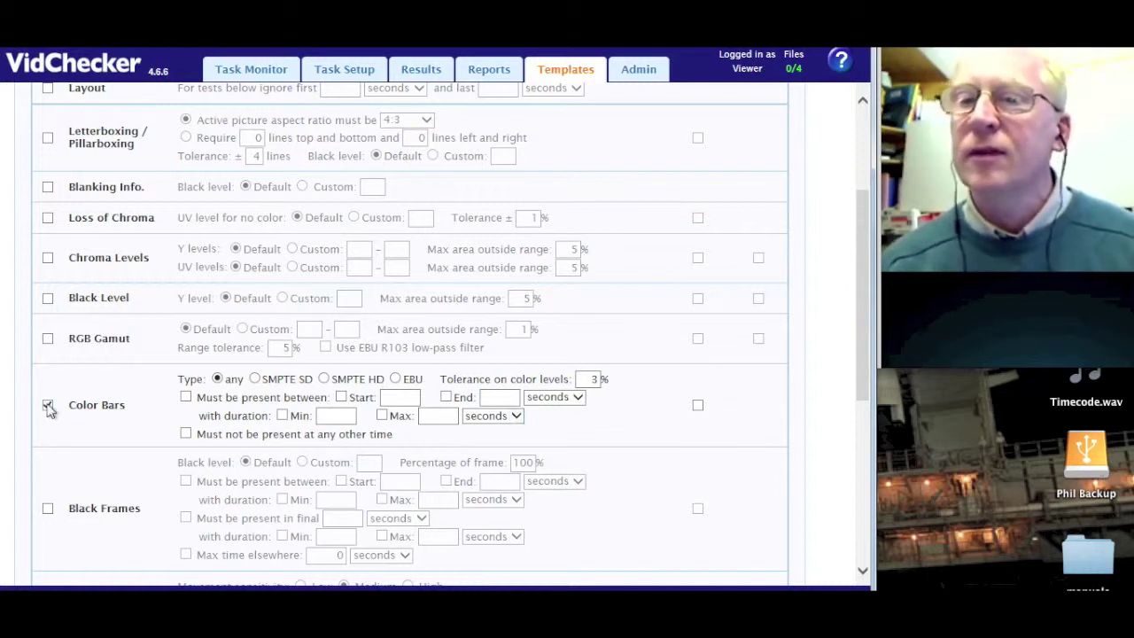
left_click(99, 413)
Examine the remaining video checks, from Black Frames and Freeze Frame through Field Order down to Flashing
scroll(265, 430, "down", 5)
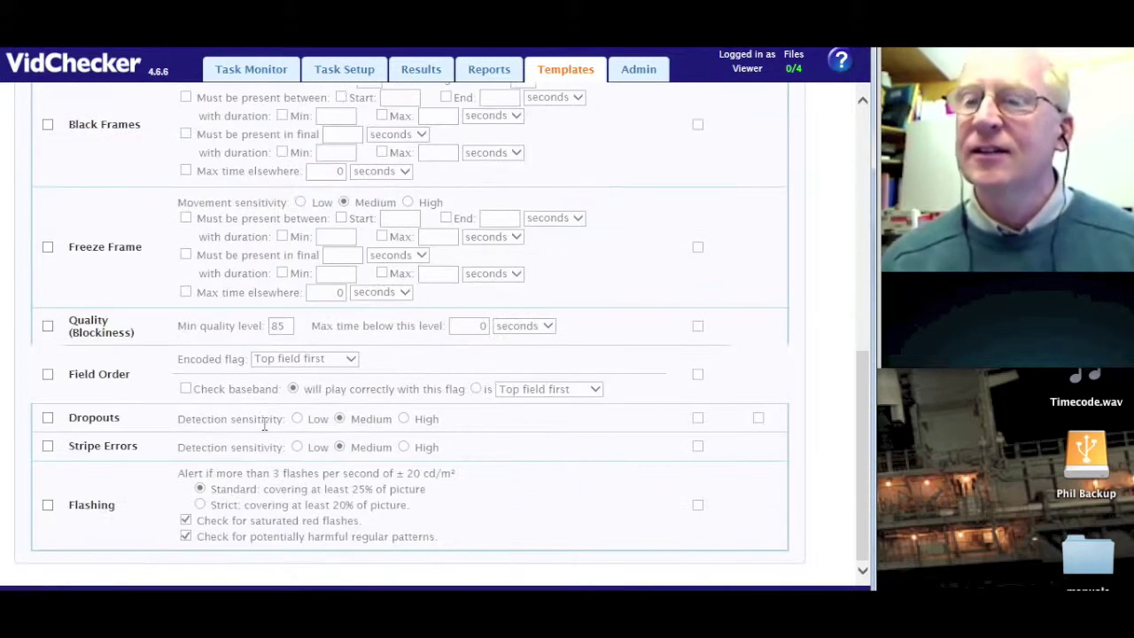
scroll(264, 426, "up", 3)
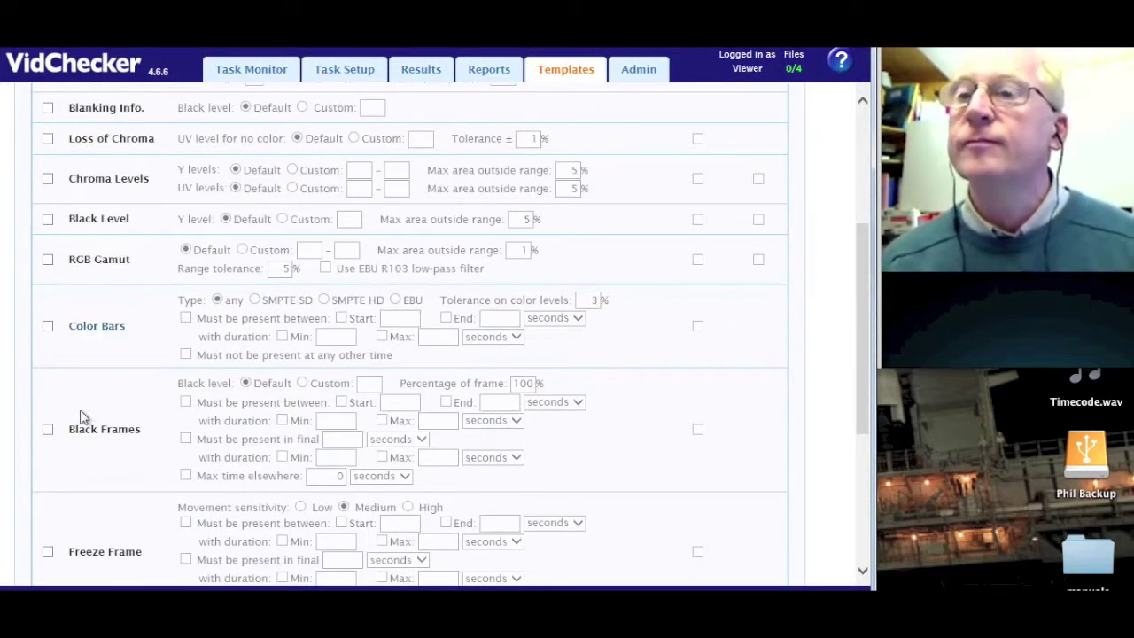
mouse_move(87, 446)
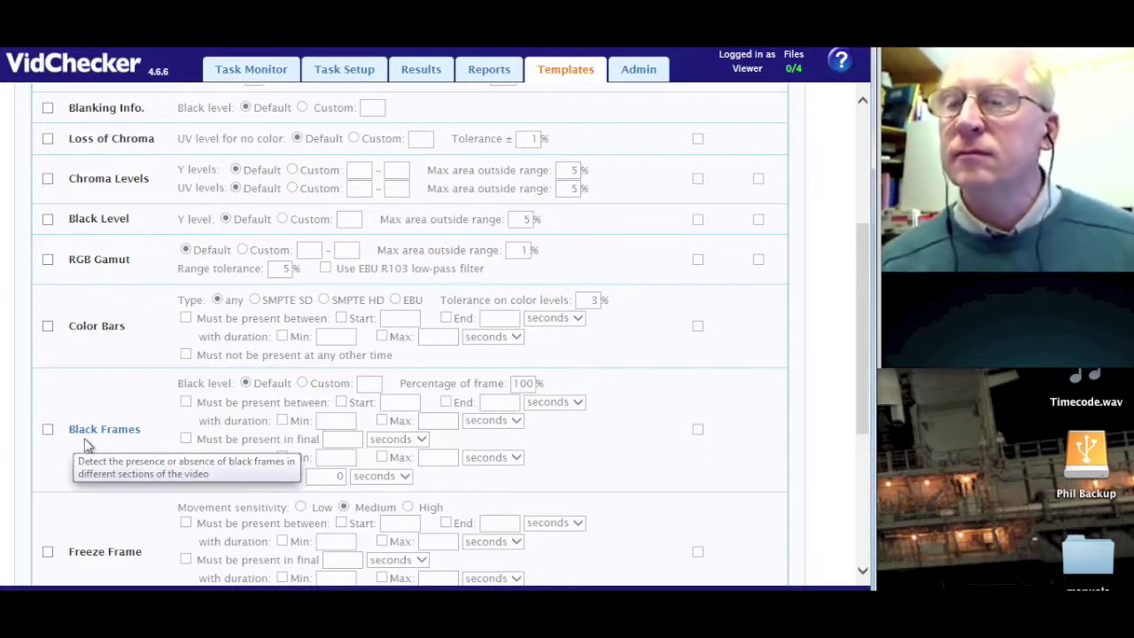
scroll(319, 407, "down", 2)
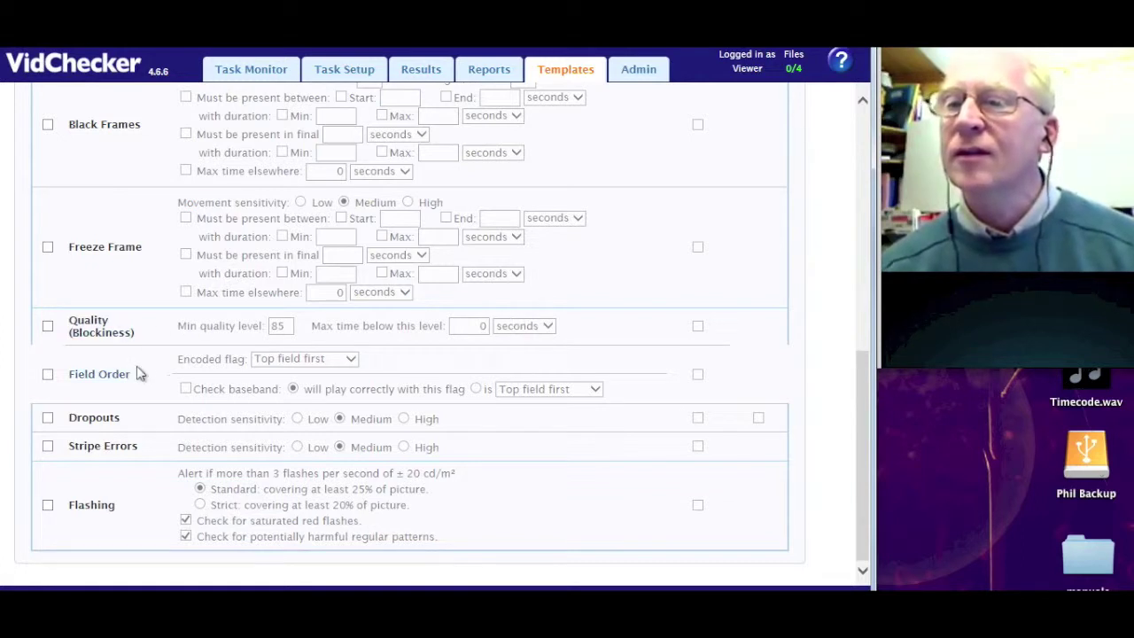
mouse_move(133, 373)
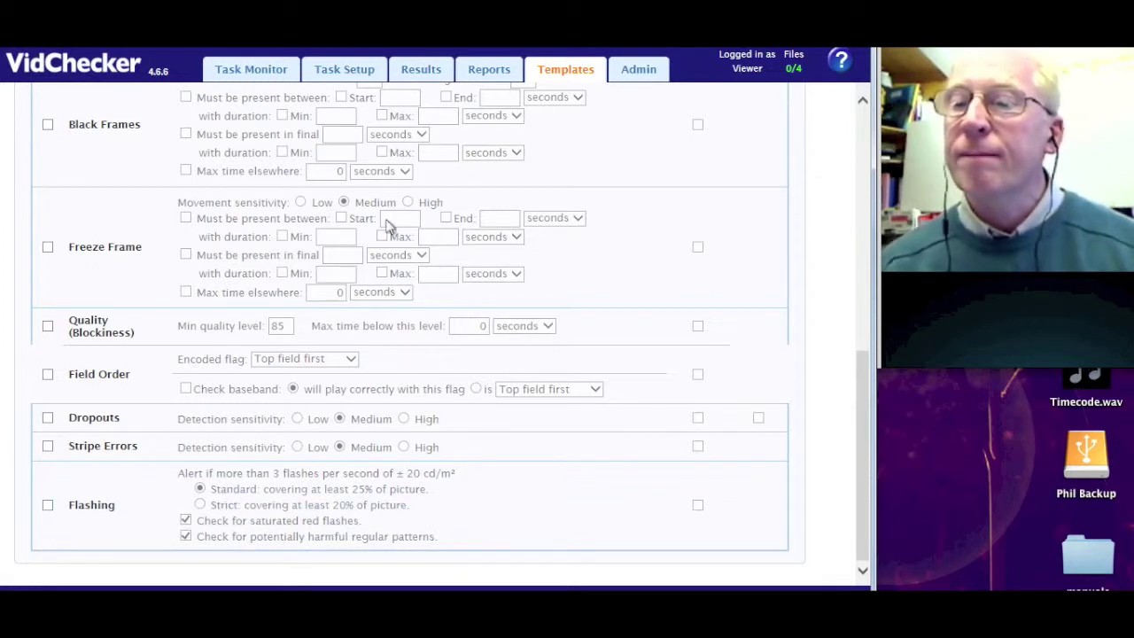
scroll(390, 205, "up", 3)
scroll(390, 206, "up", 3)
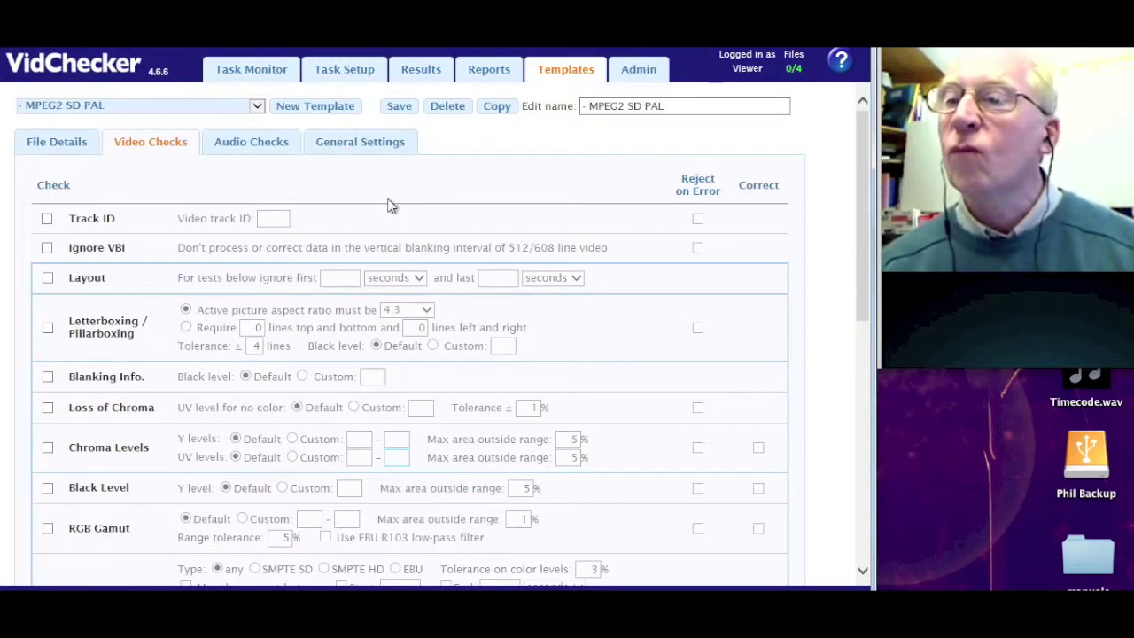
Show the template's Audio Checks and examine them from Codec down to PPM Level
left_click(250, 142)
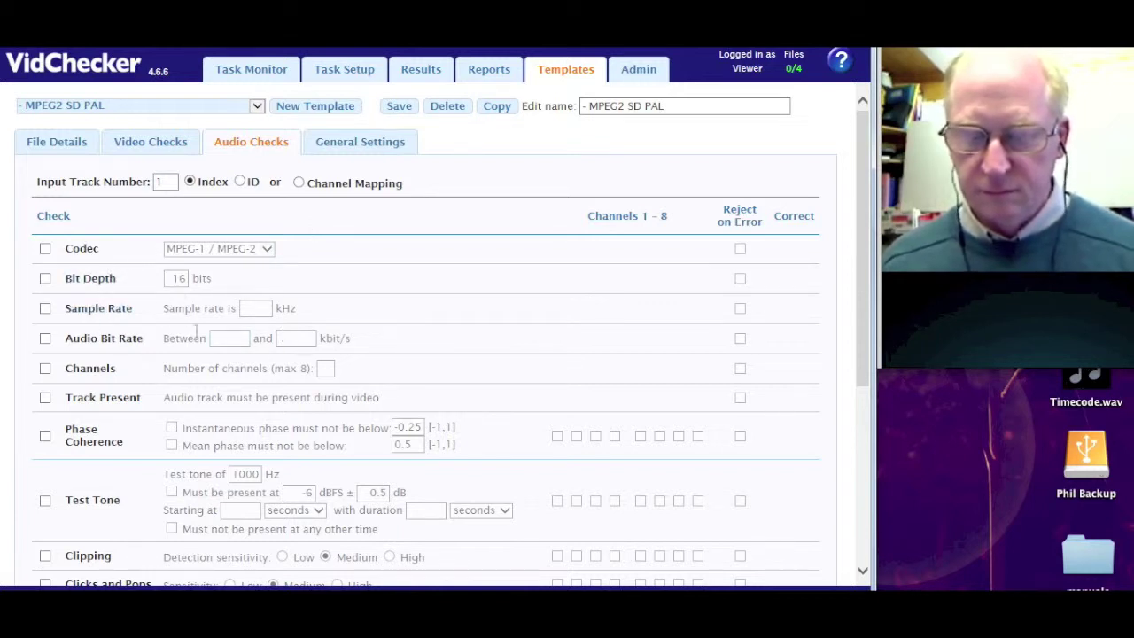
scroll(118, 405, "down", 4)
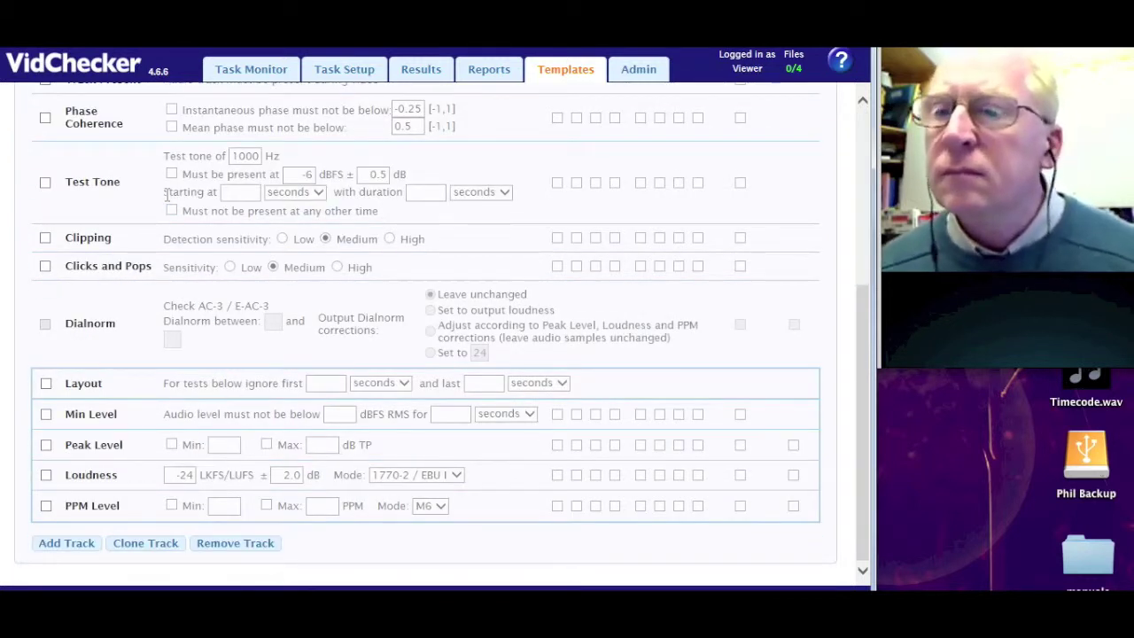
scroll(166, 194, "up", 4)
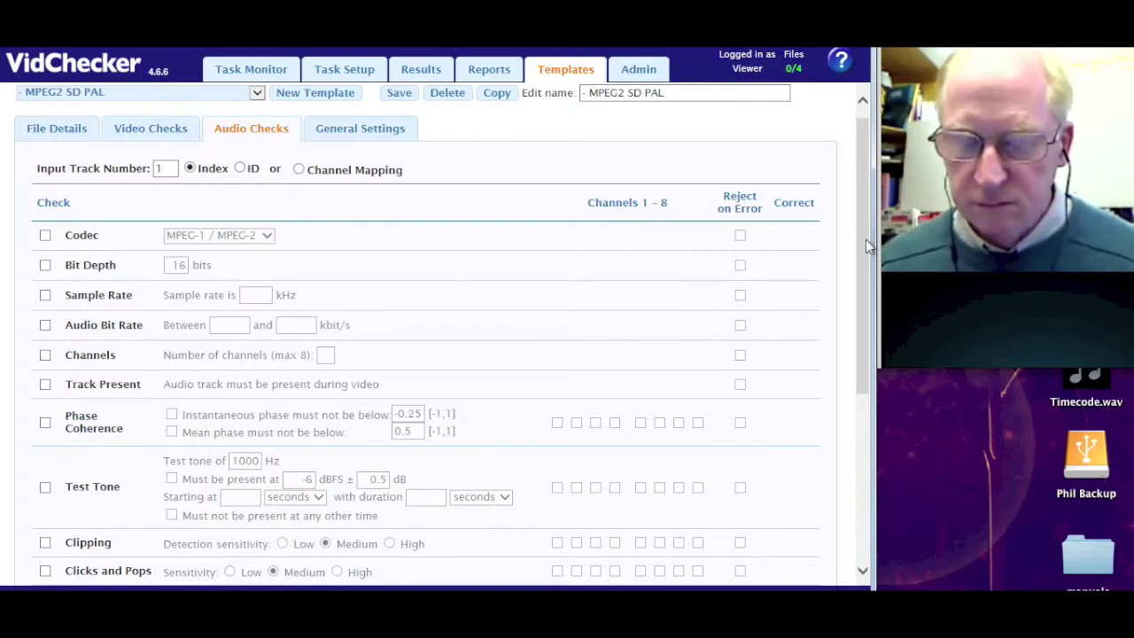
scroll(797, 286, "down", 2)
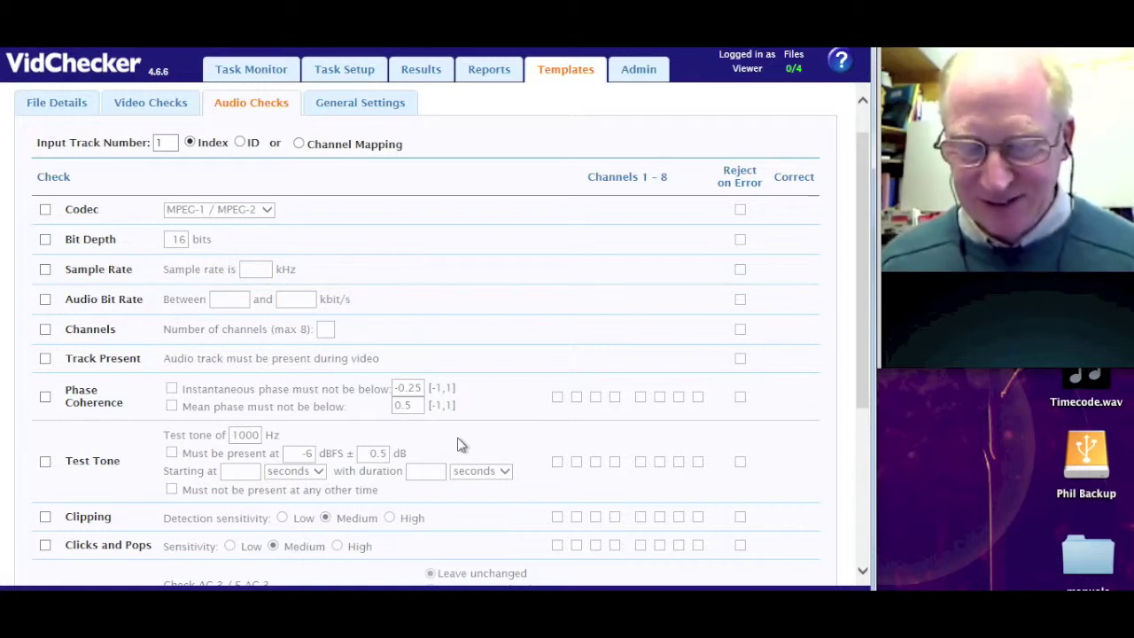
scroll(459, 443, "down", 3)
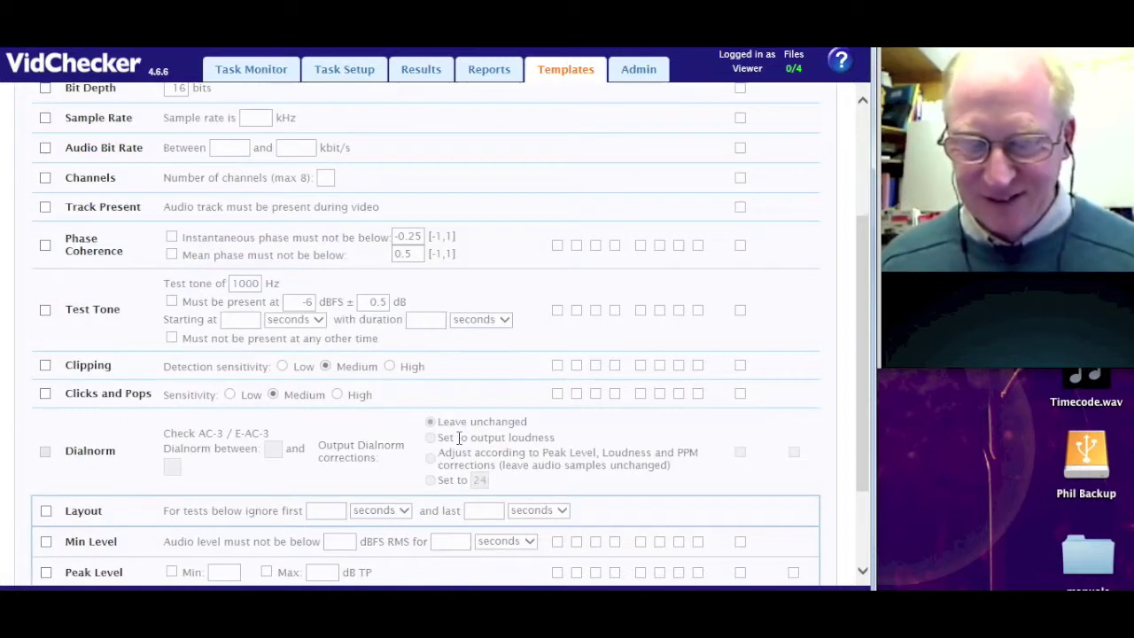
scroll(297, 359, "down", 3)
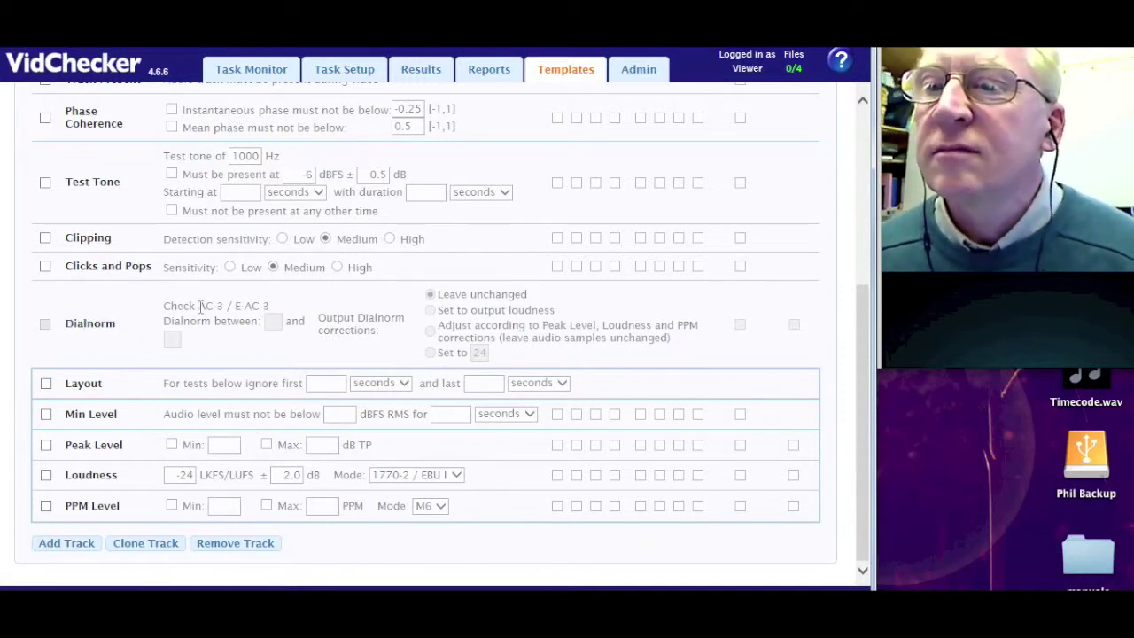
scroll(200, 306, "up", 4)
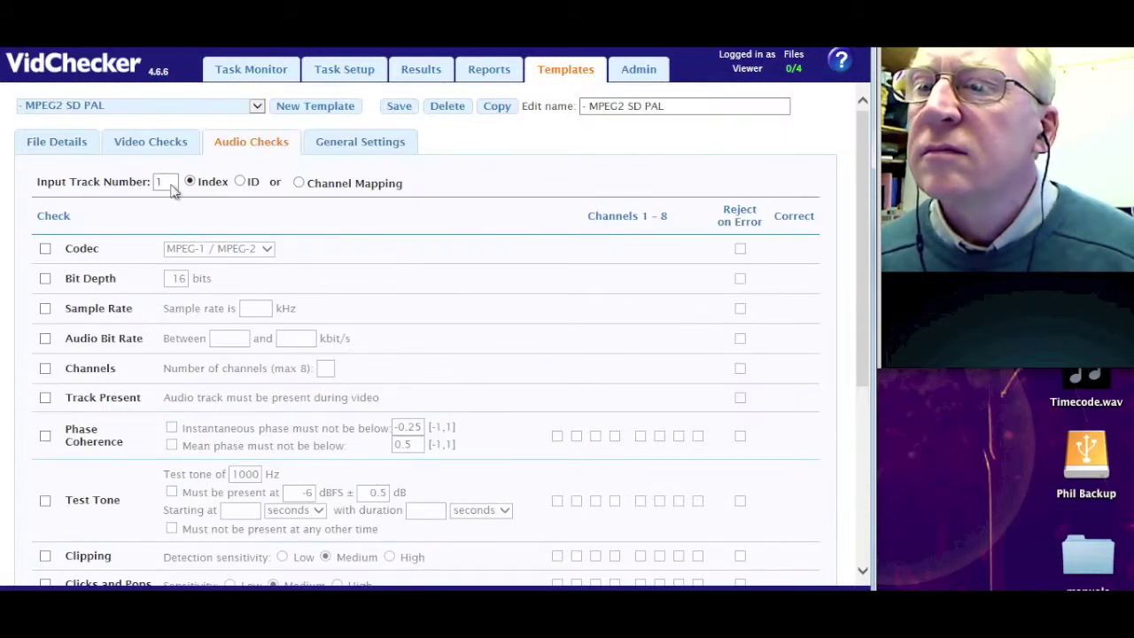
Enable the audio Codec check with Dolby AC-3 for input track 1, and enable the Dialnorm check
left_click(51, 251)
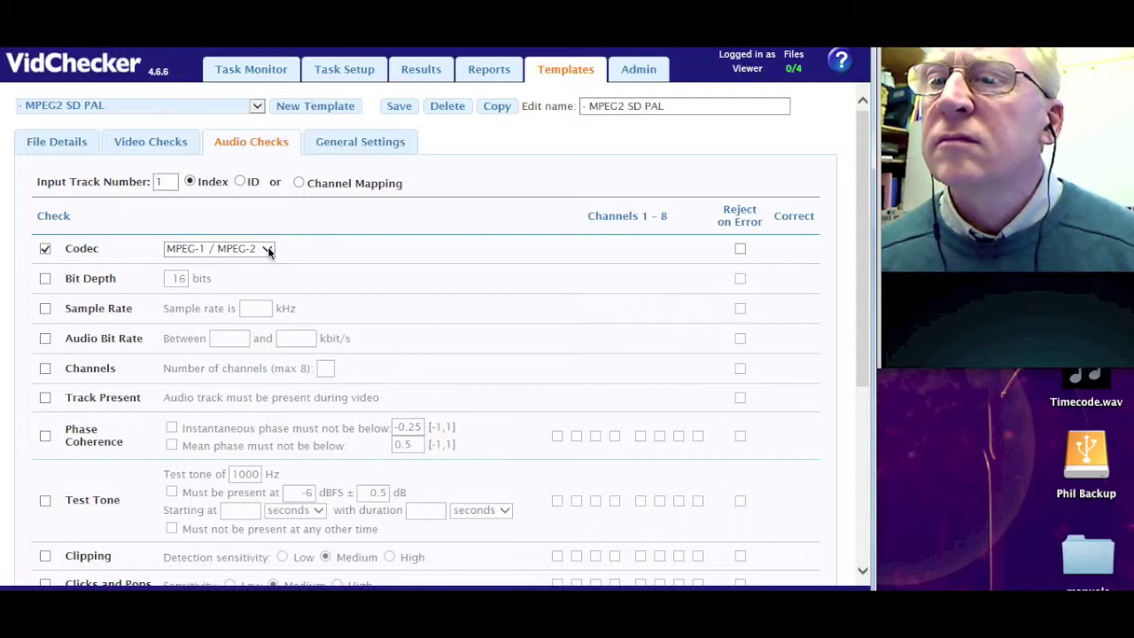
left_click(267, 250)
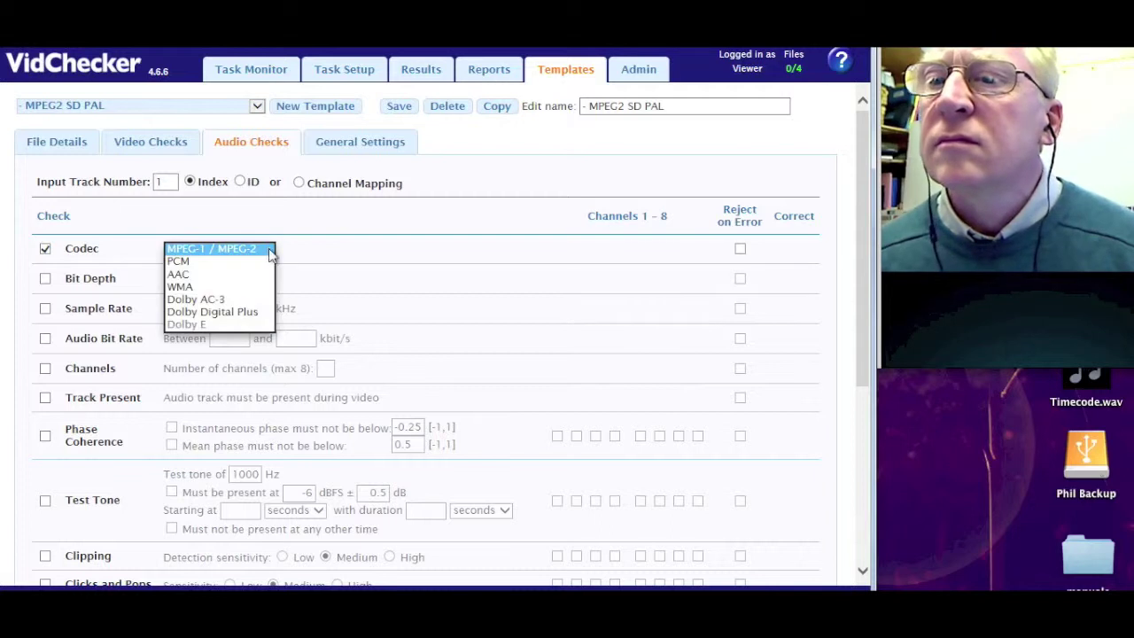
left_click(180, 276)
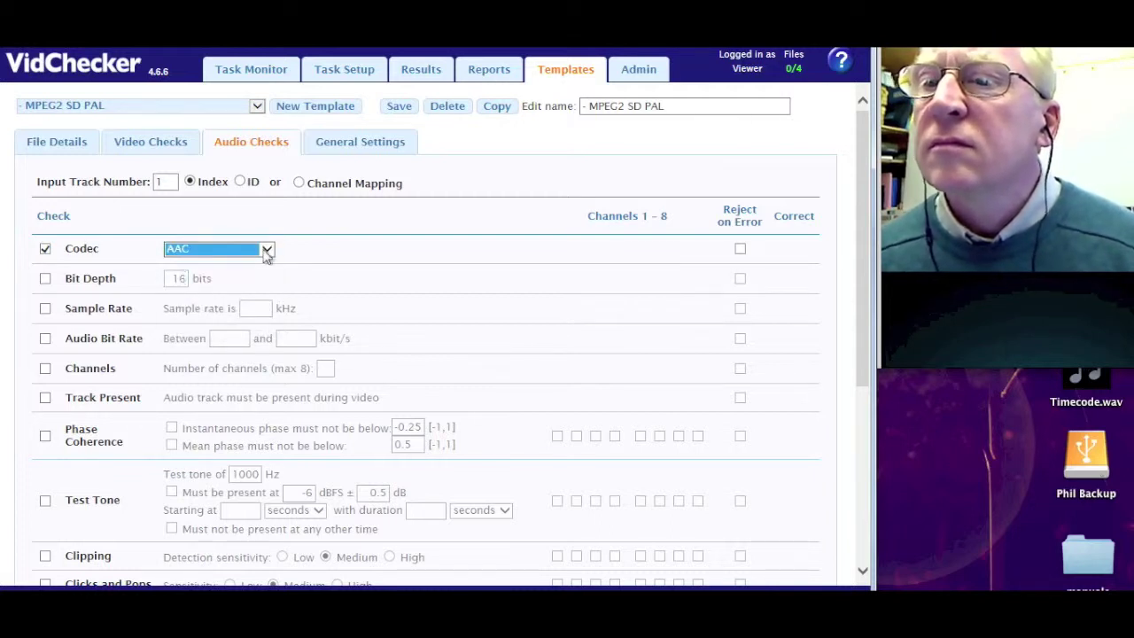
left_click(267, 250)
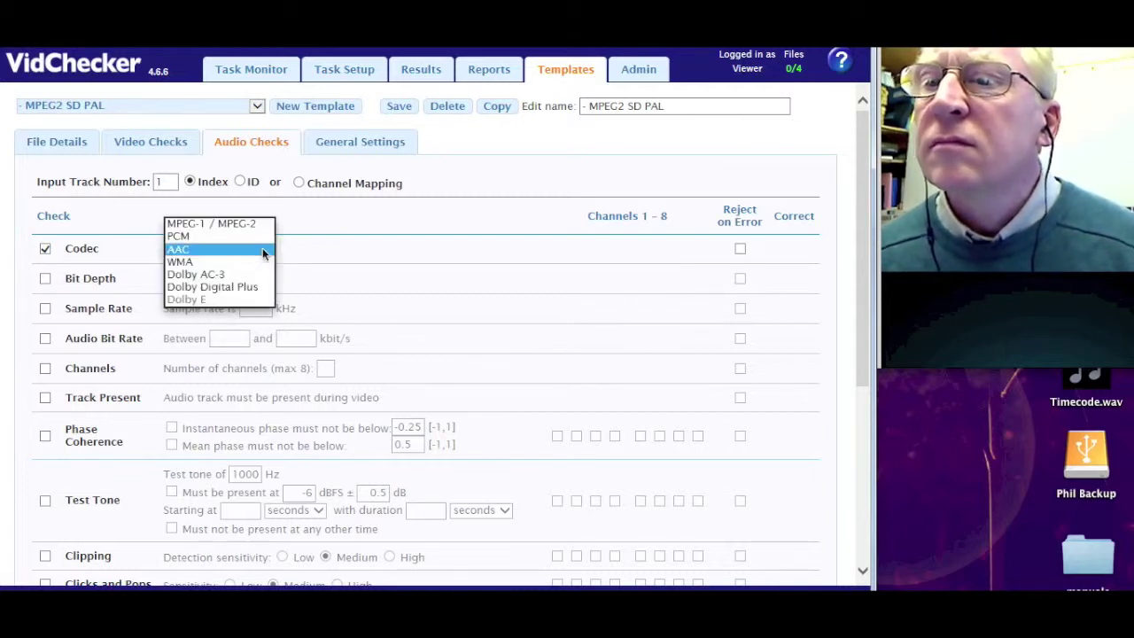
left_click(186, 276)
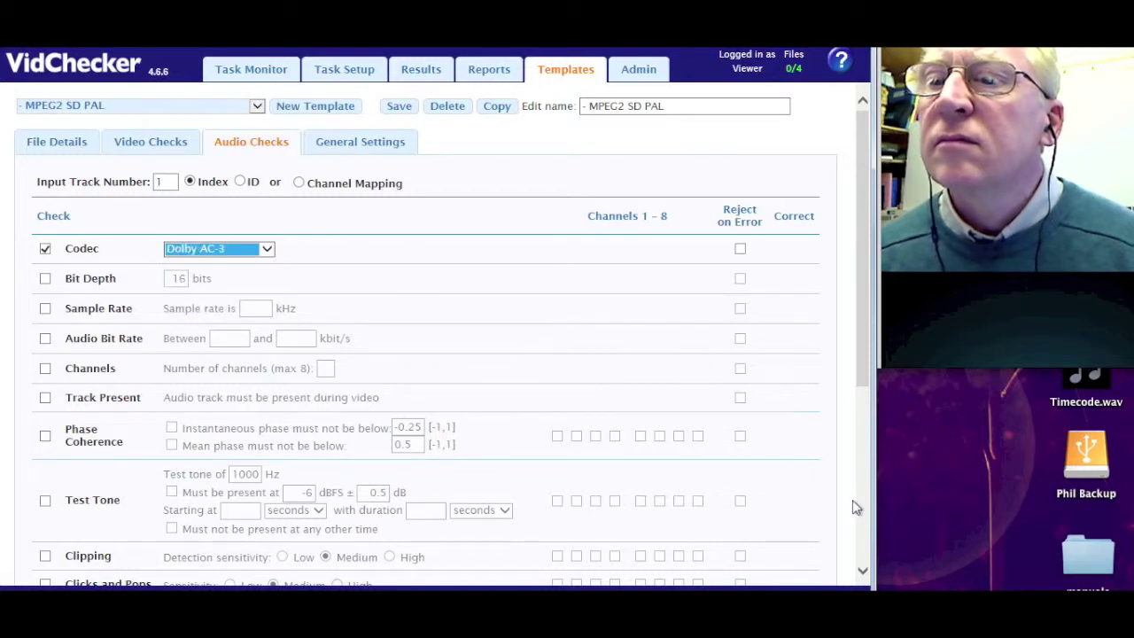
left_click(865, 510)
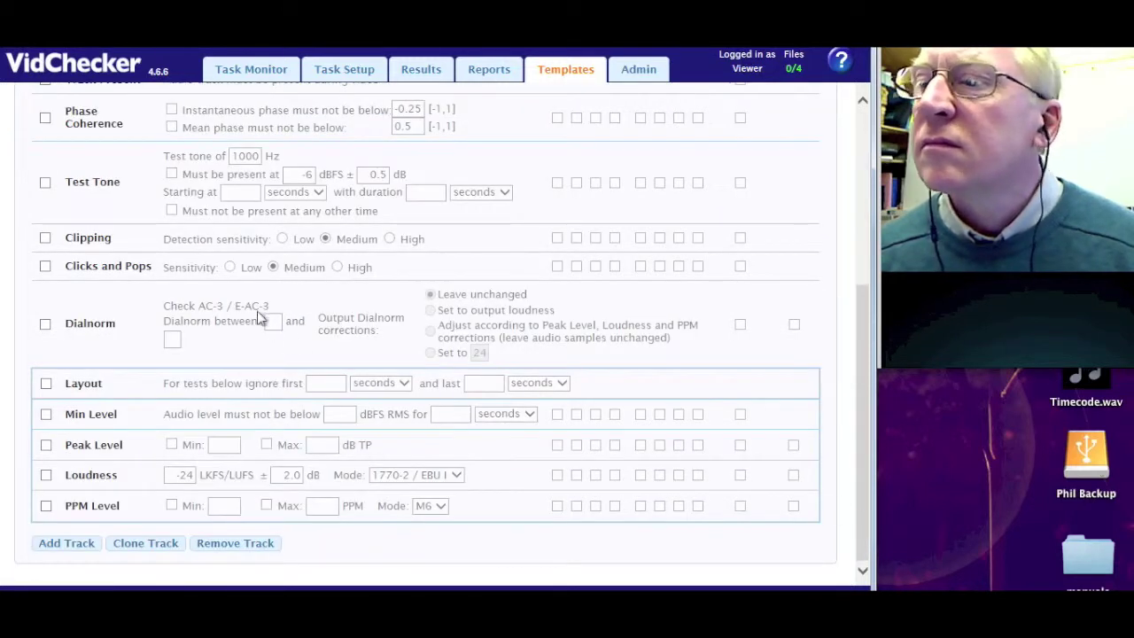
left_click(46, 324)
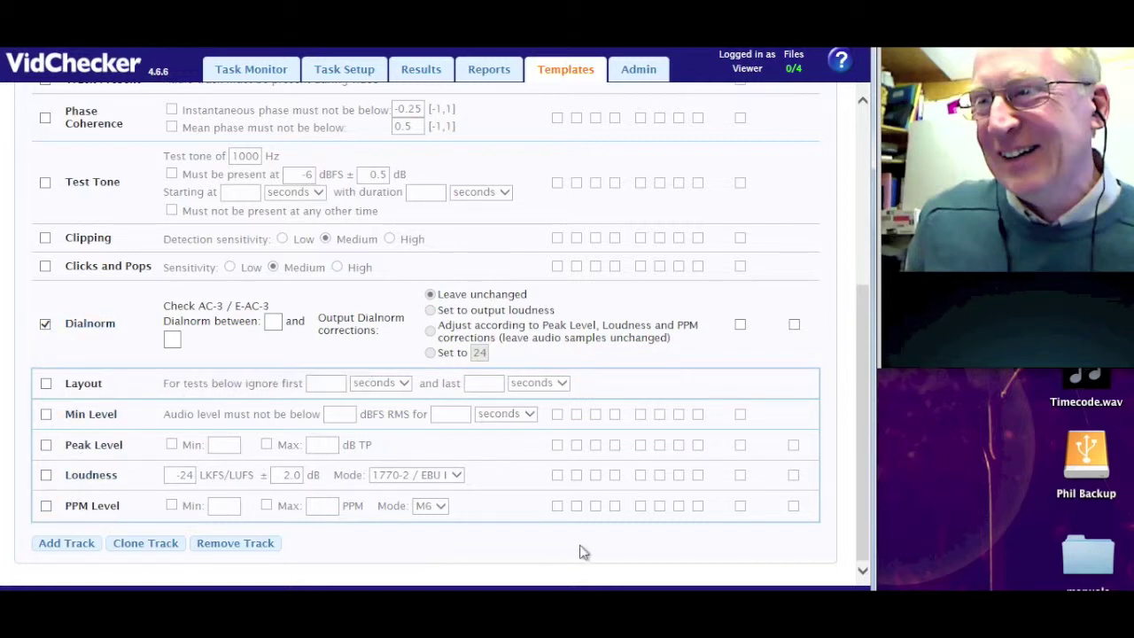
Try the PPM Level check, look over its available modes, and disable the check again
left_click(47, 507)
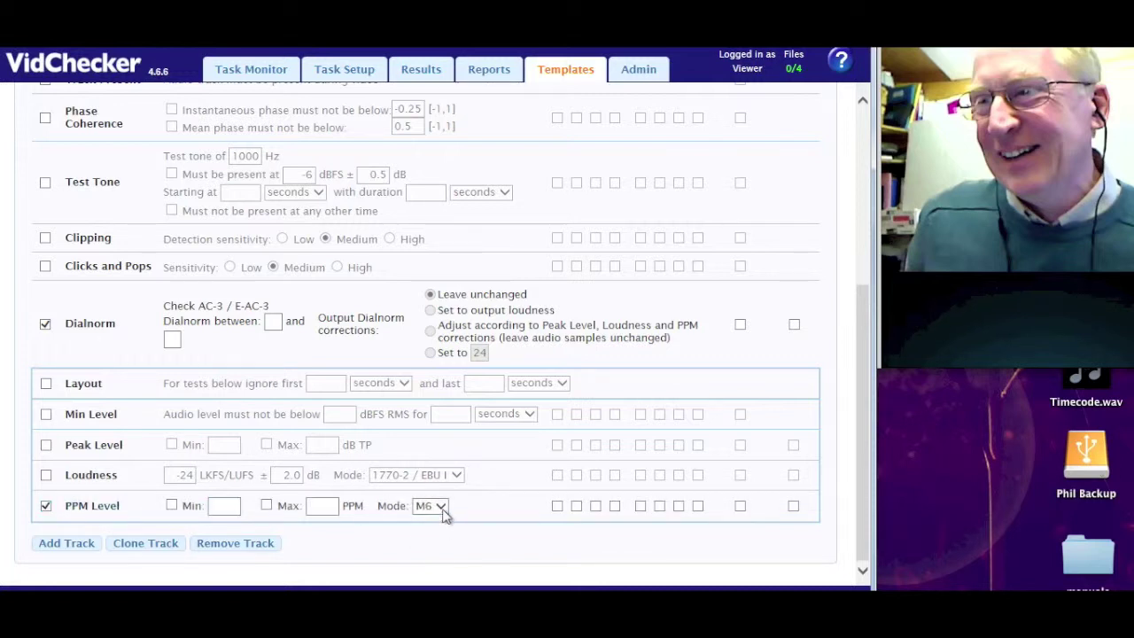
left_click(440, 507)
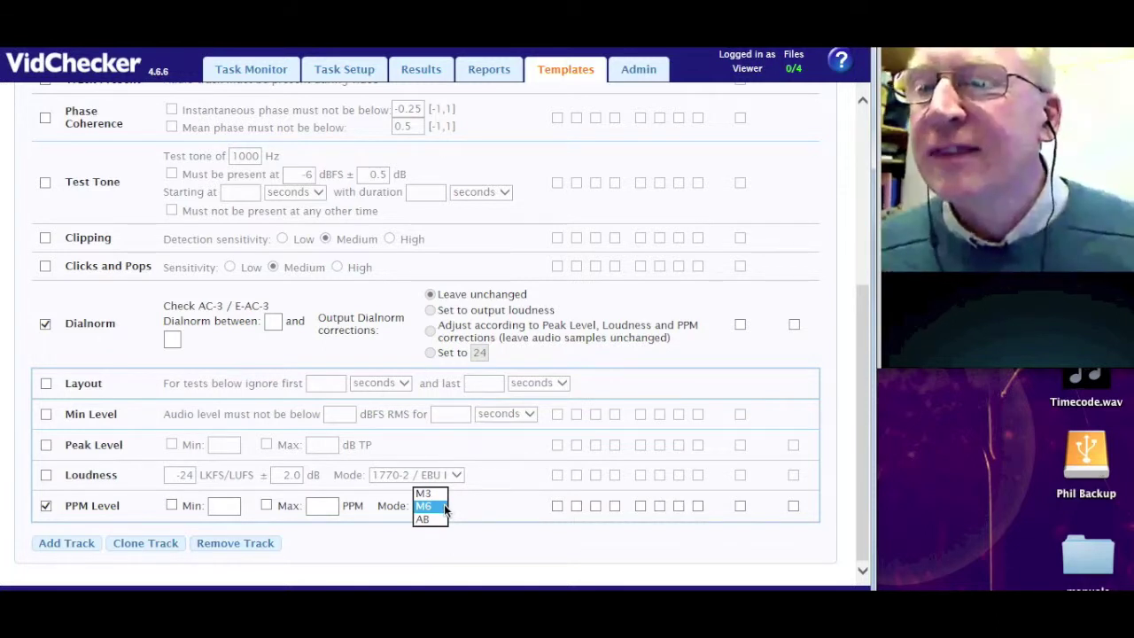
left_click(472, 508)
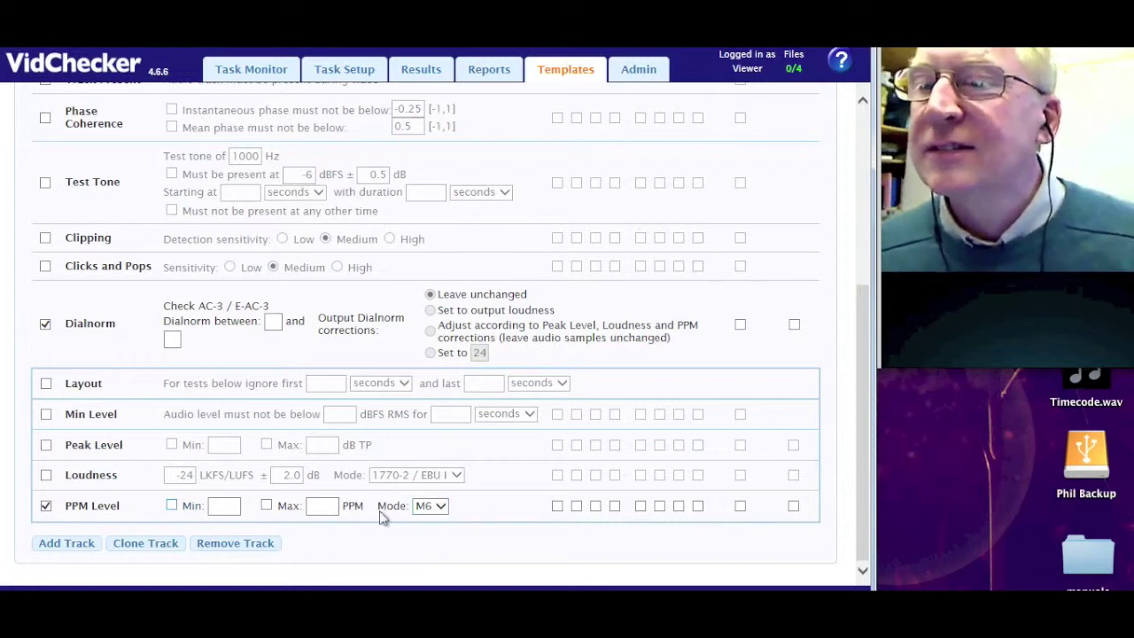
left_click(46, 505)
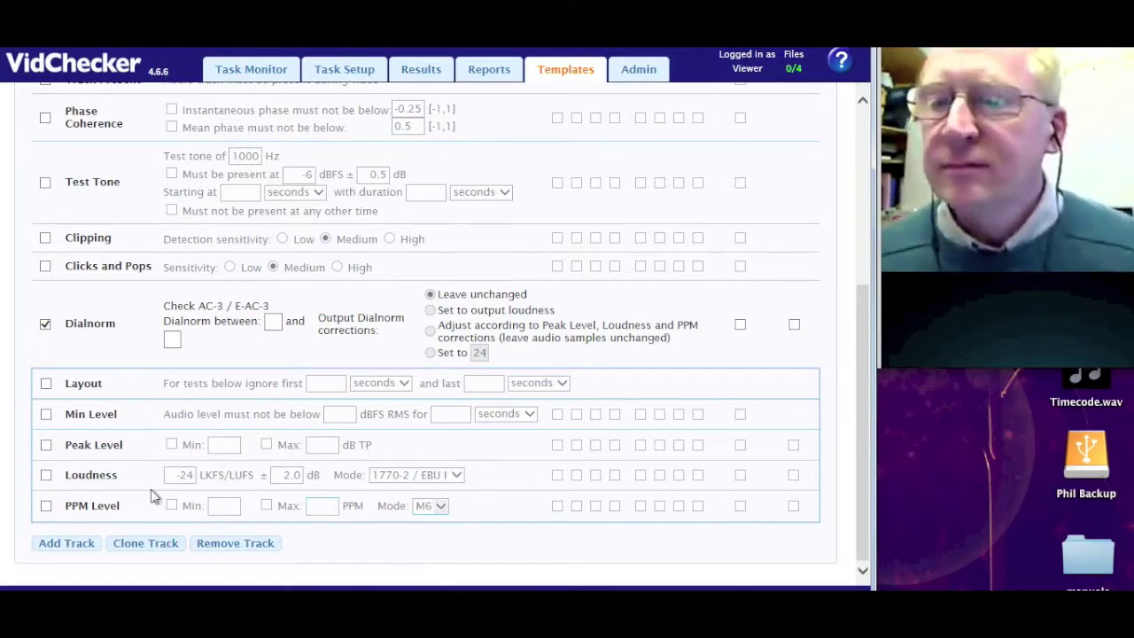
Enable the Loudness check and look over its available modes, keeping 1770-2 / EBU I
left_click(43, 475)
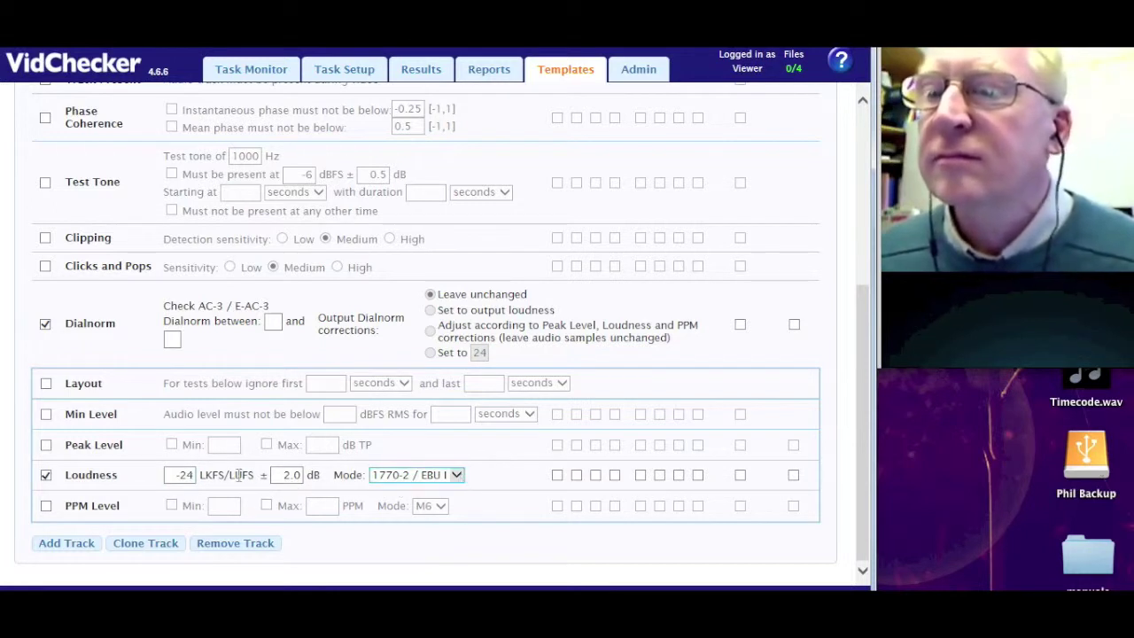
left_click(457, 476)
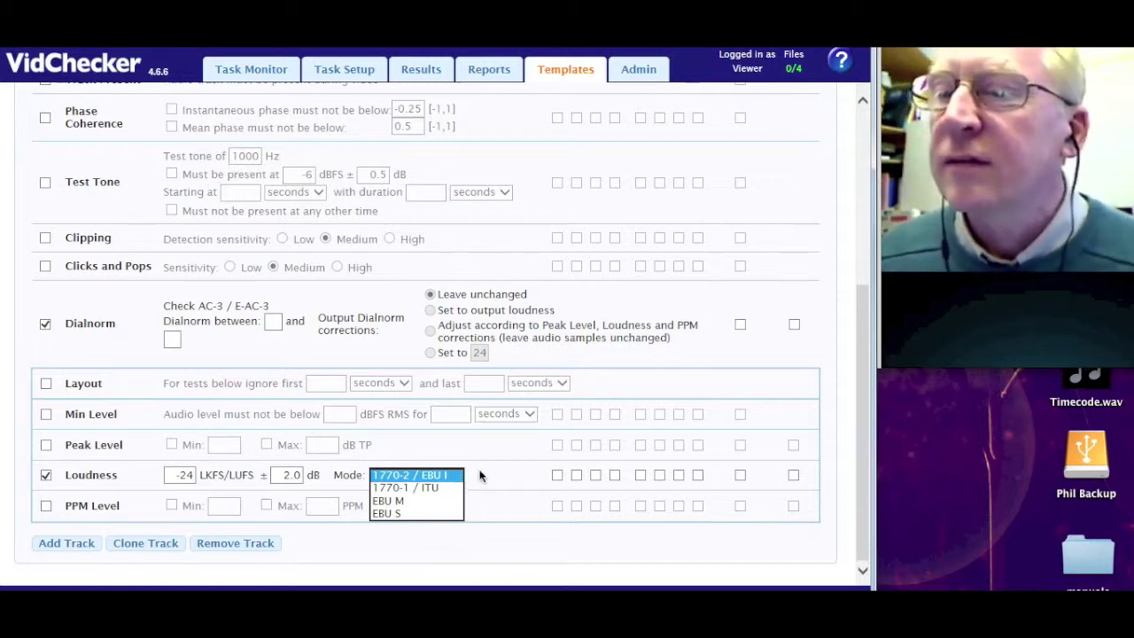
left_click(479, 477)
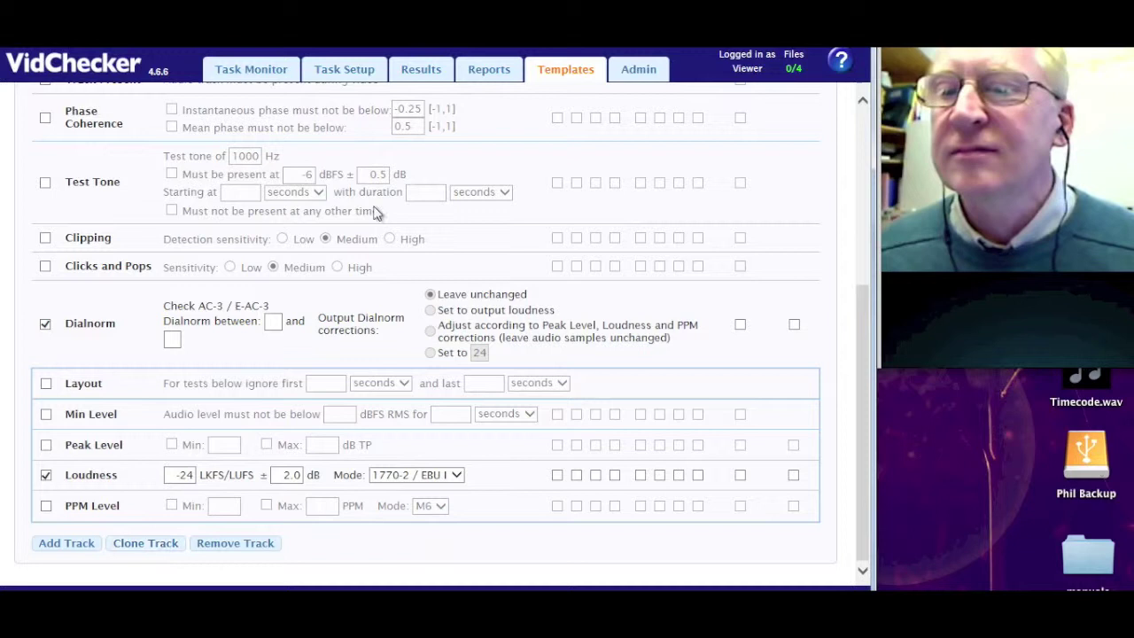
Show the template's General Settings and examine them from Processing / Alert Limits down to Auto Generate Report
left_click(867, 118)
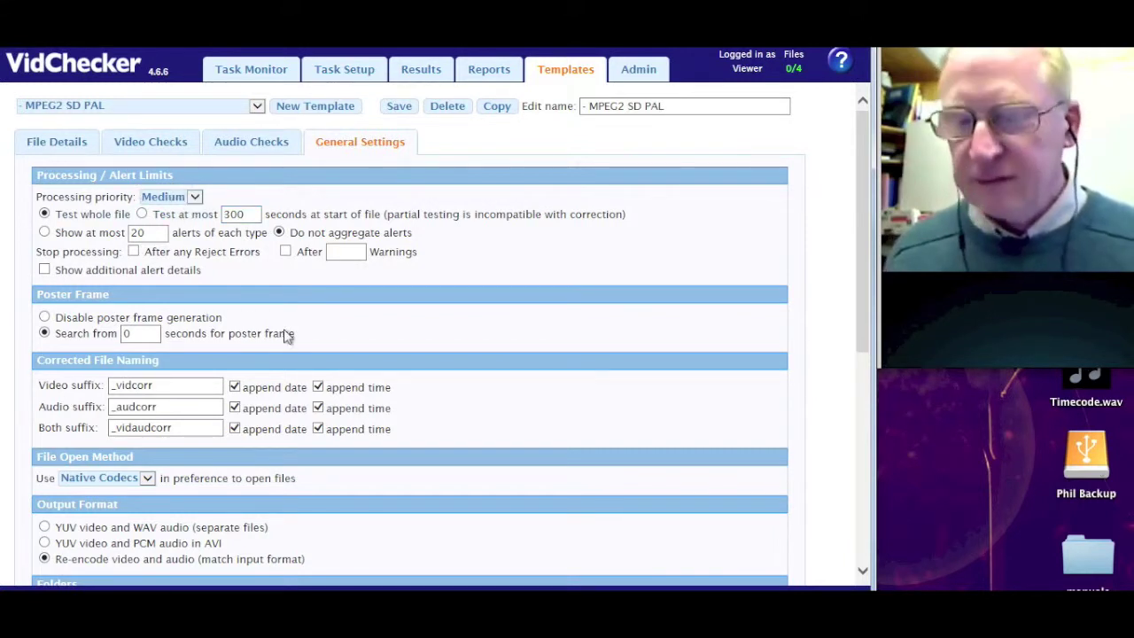
scroll(285, 328, "down", 3)
scroll(287, 320, "up", 3)
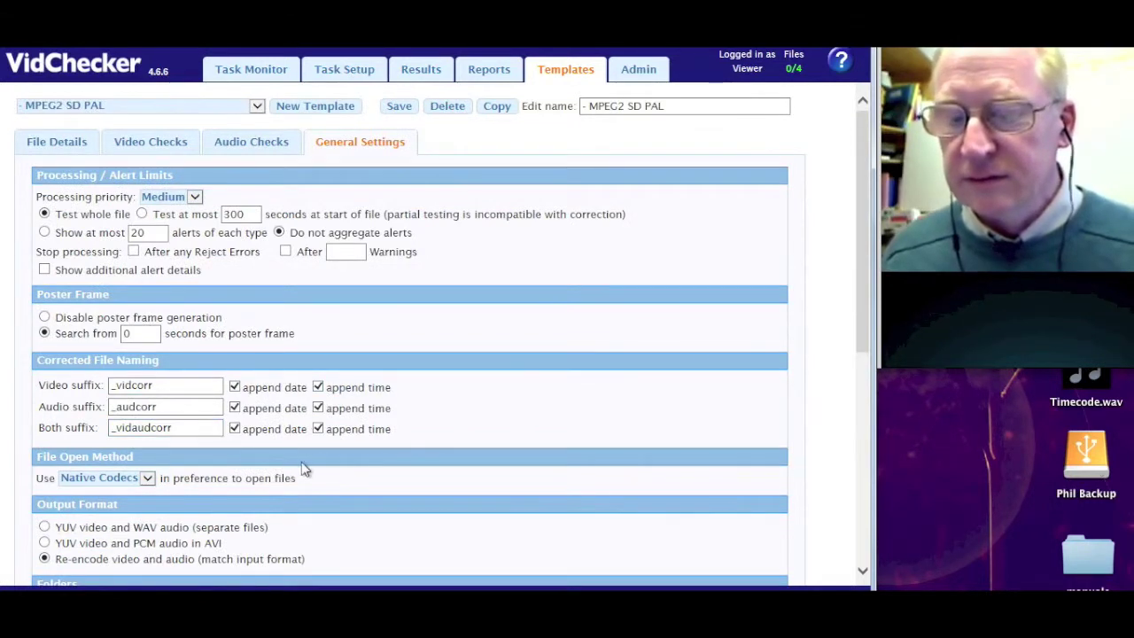
scroll(304, 466, "down", 5)
scroll(308, 456, "up", 5)
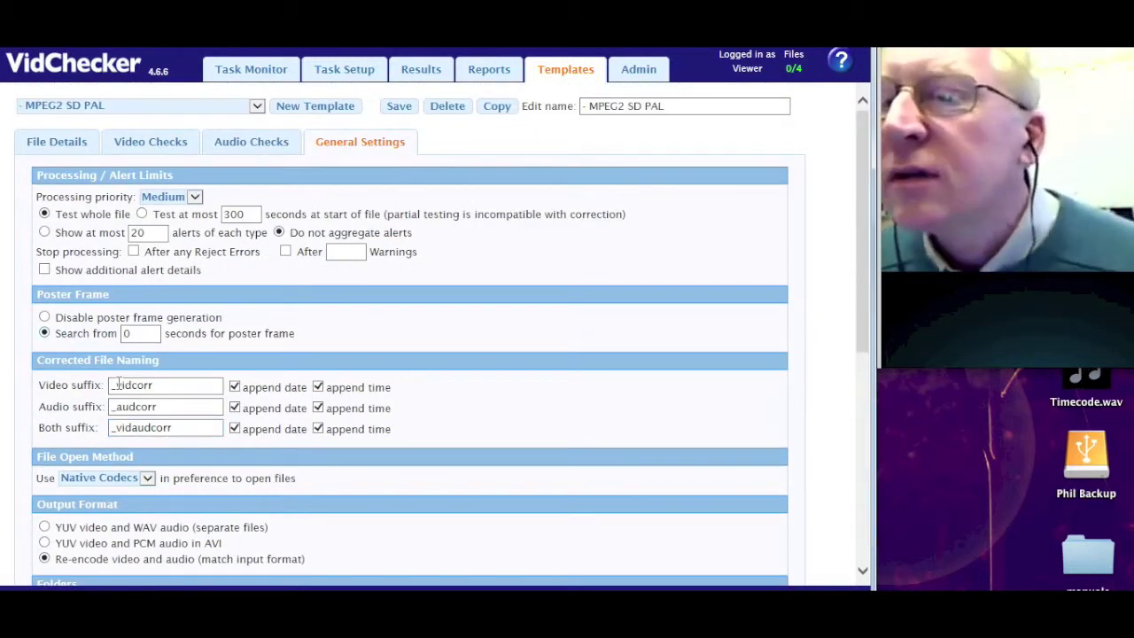
scroll(106, 354, "down", 3)
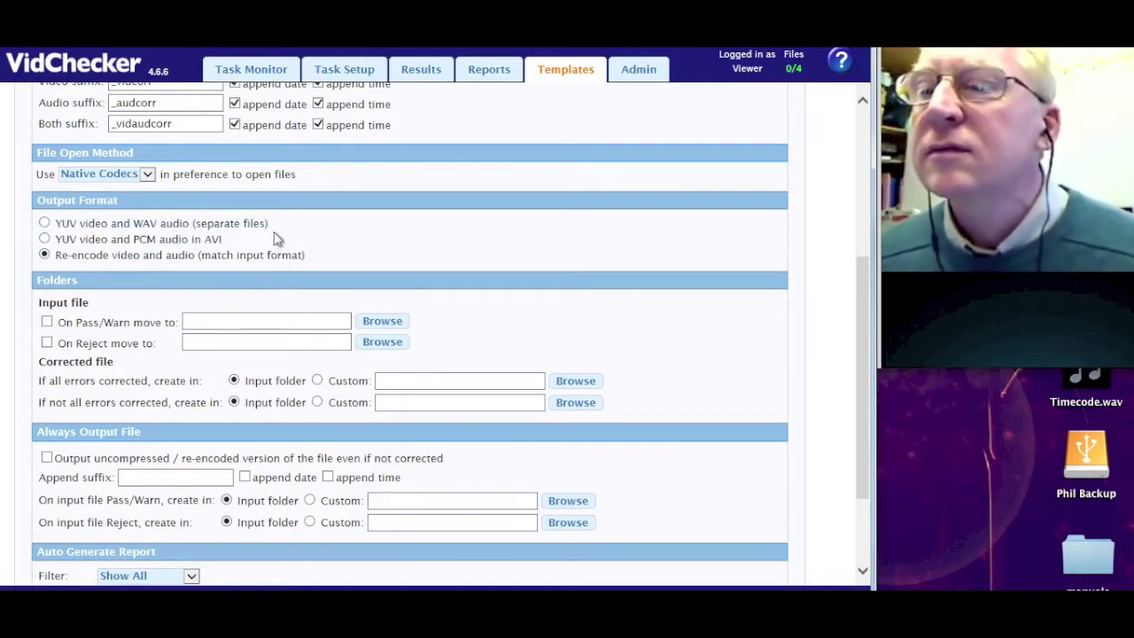
scroll(275, 240, "up", 2)
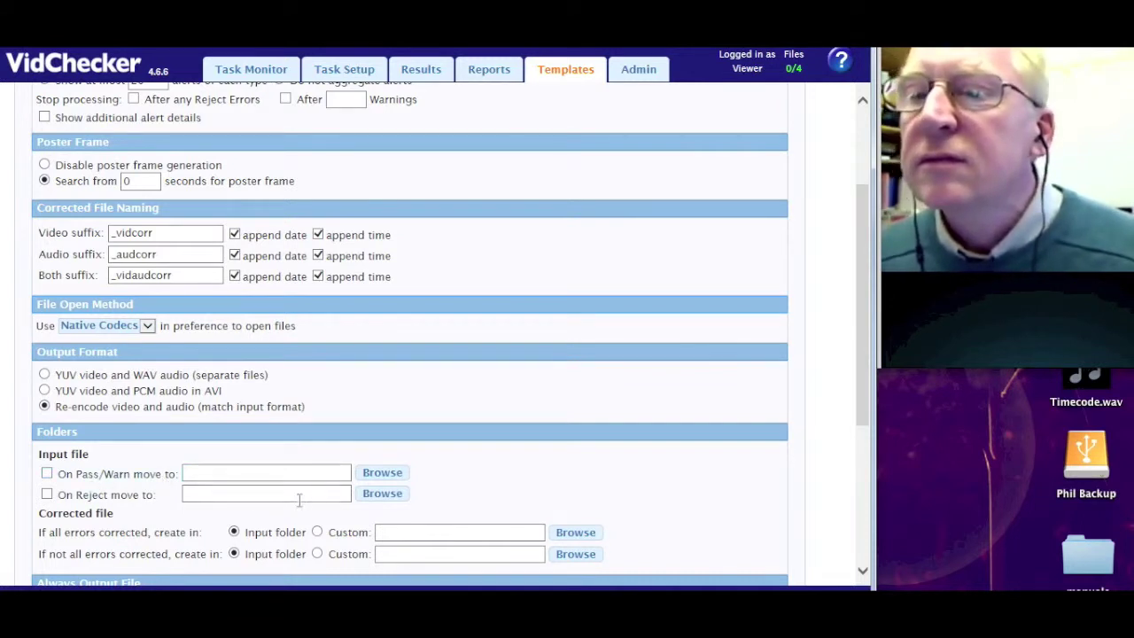
scroll(607, 463, "down", 4)
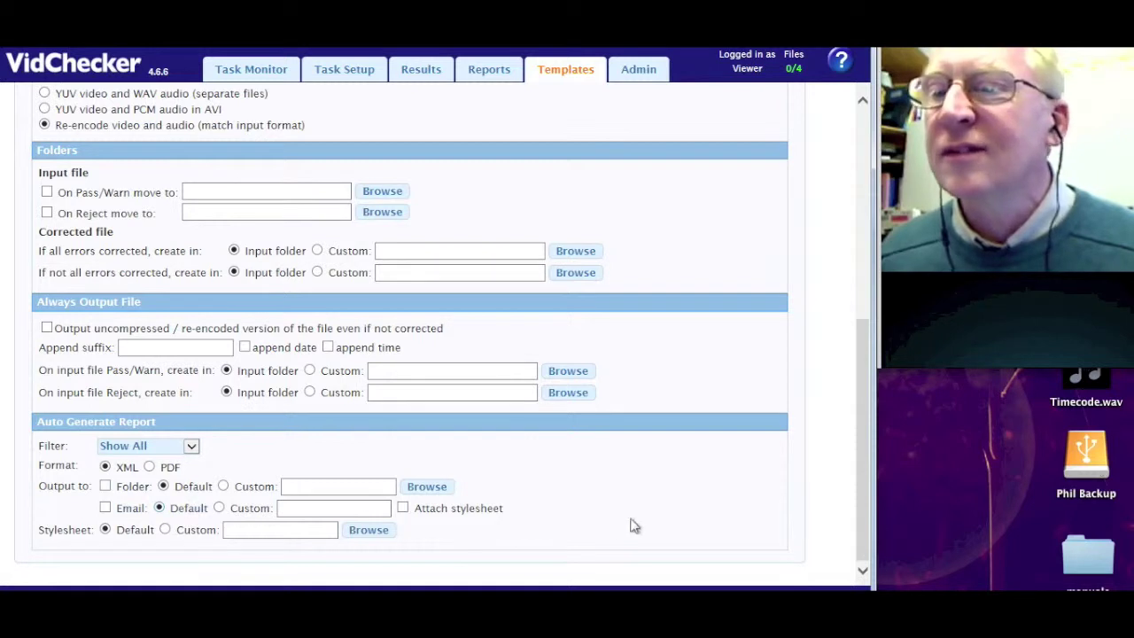
scroll(620, 339, "up", 5)
scroll(620, 337, "down", 3)
scroll(621, 337, "up", 3)
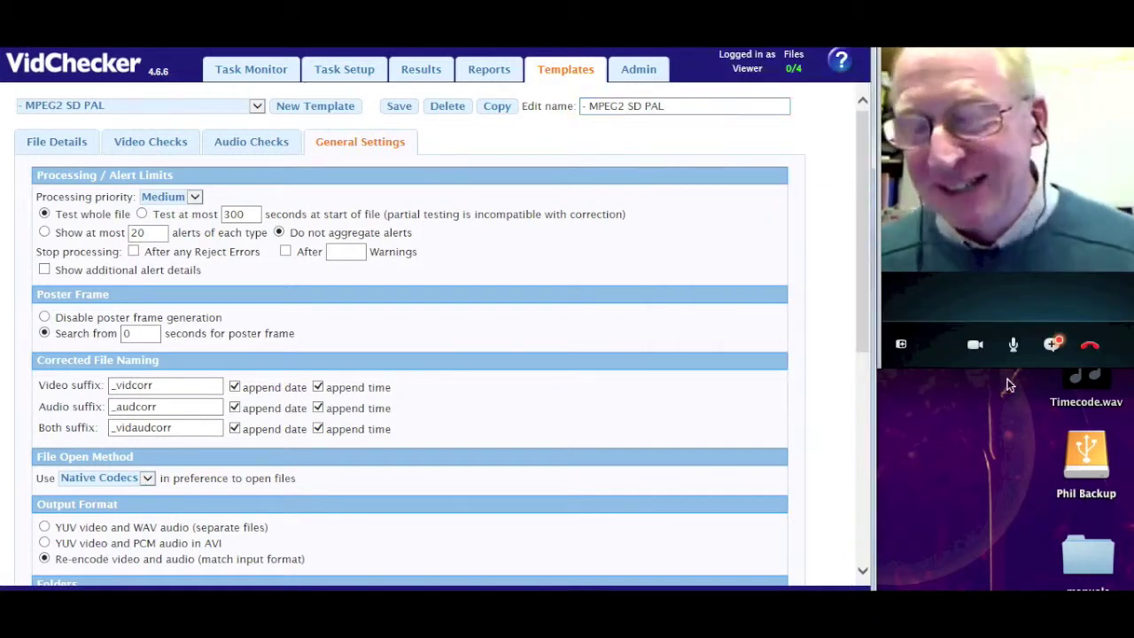
left_click_drag(617, 264, 1079, 432)
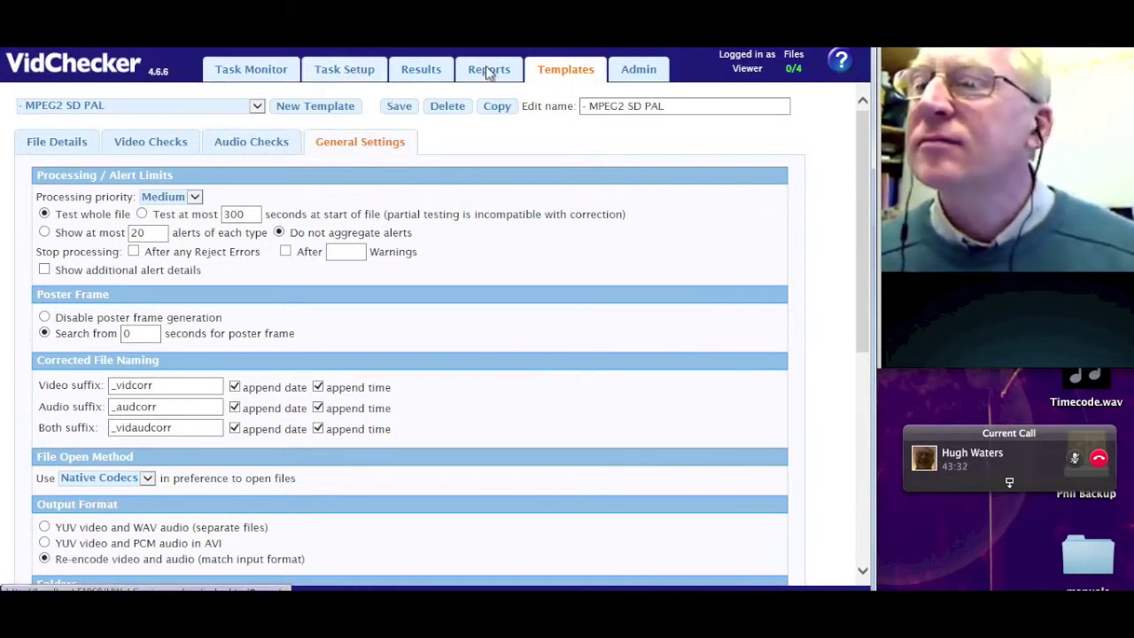
Set up and start a new task on magnum.mpg from demo-Vidchecker footage, using the MPEG2 SD PAL template
left_click(349, 75)
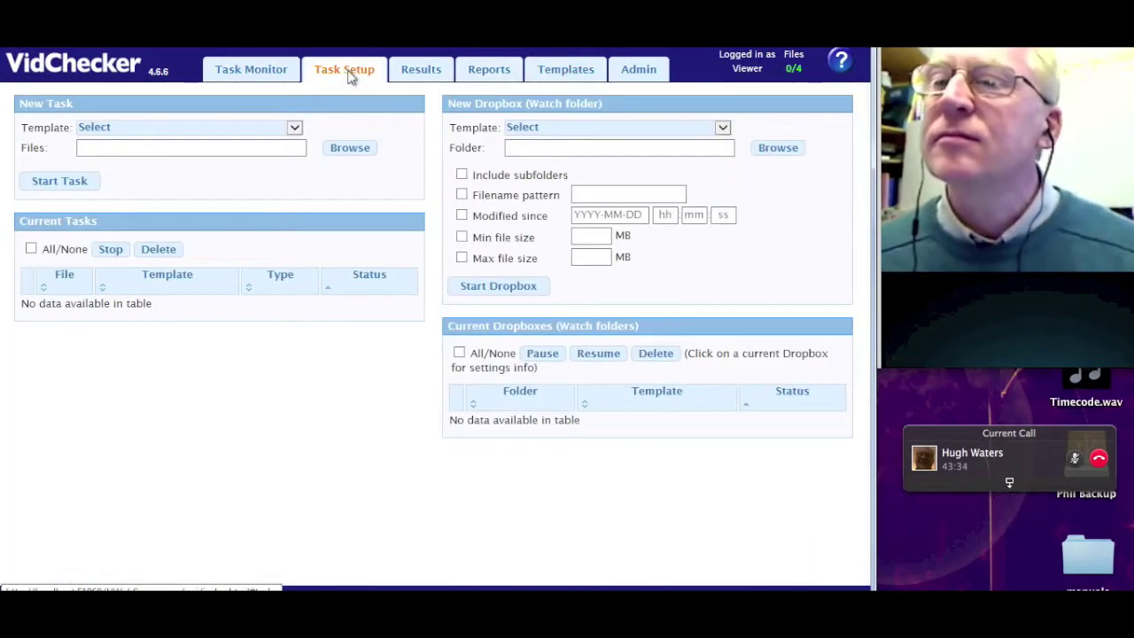
left_click(294, 129)
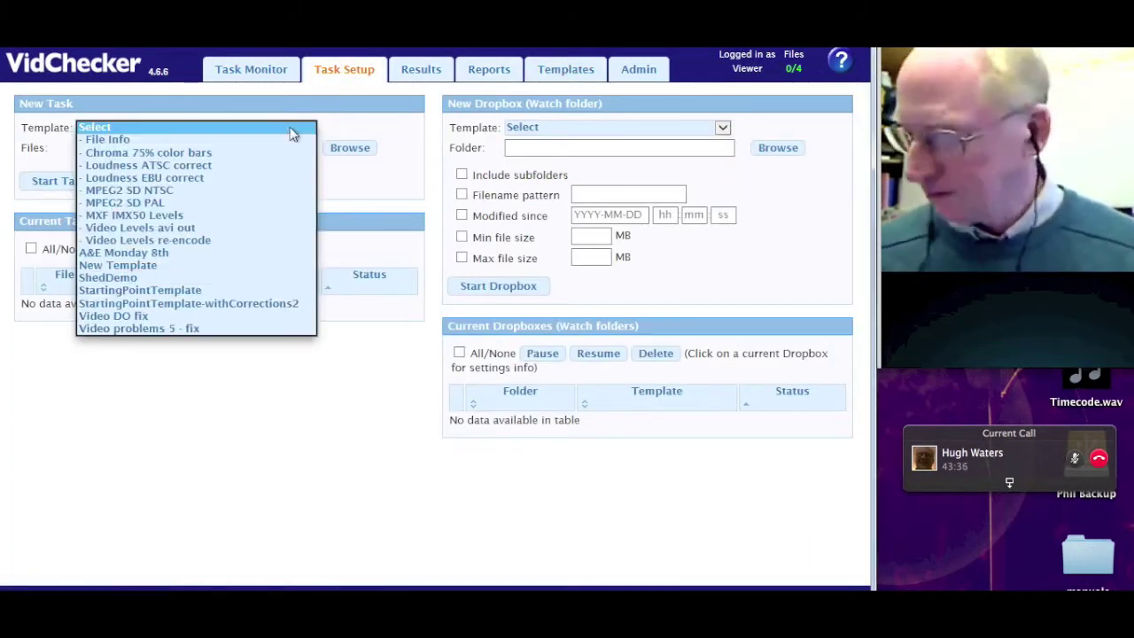
left_click(158, 205)
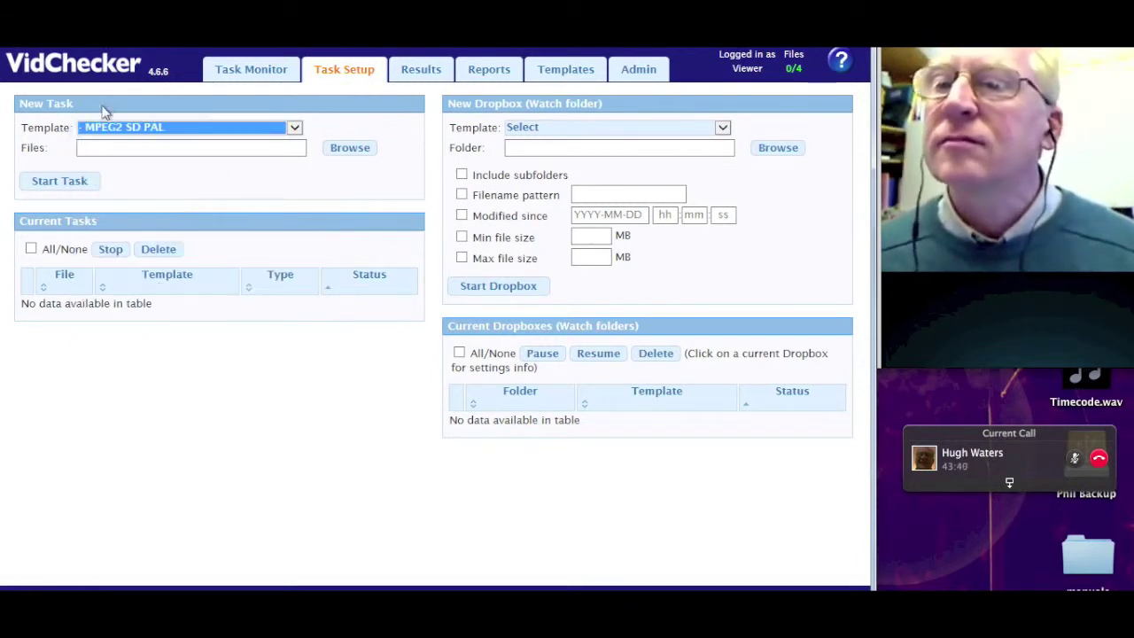
left_click(357, 151)
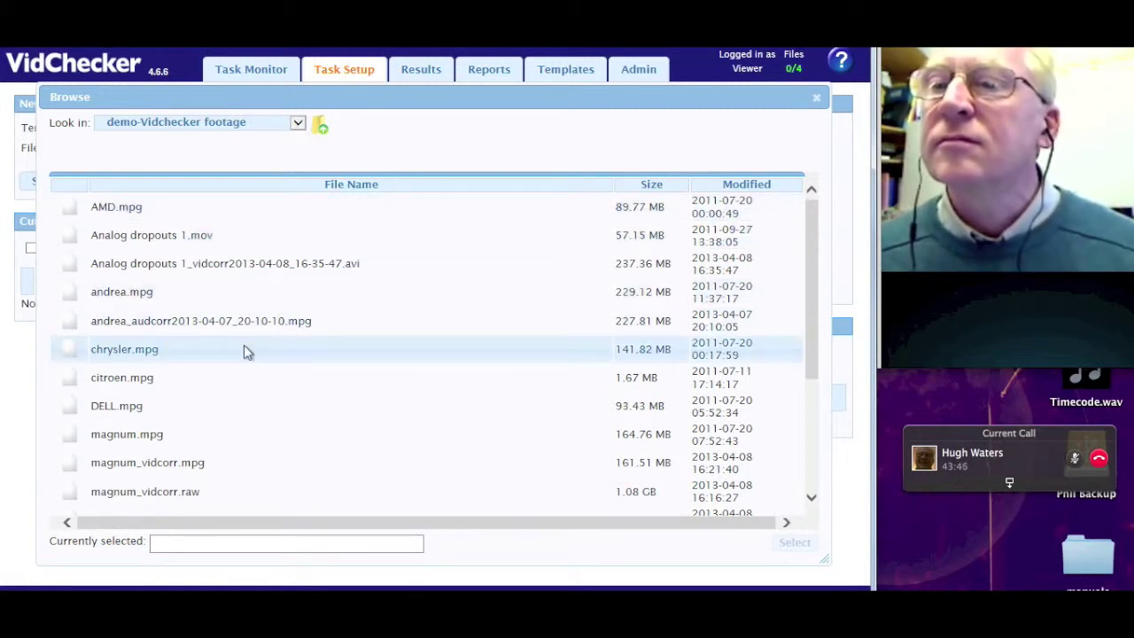
left_click(163, 437)
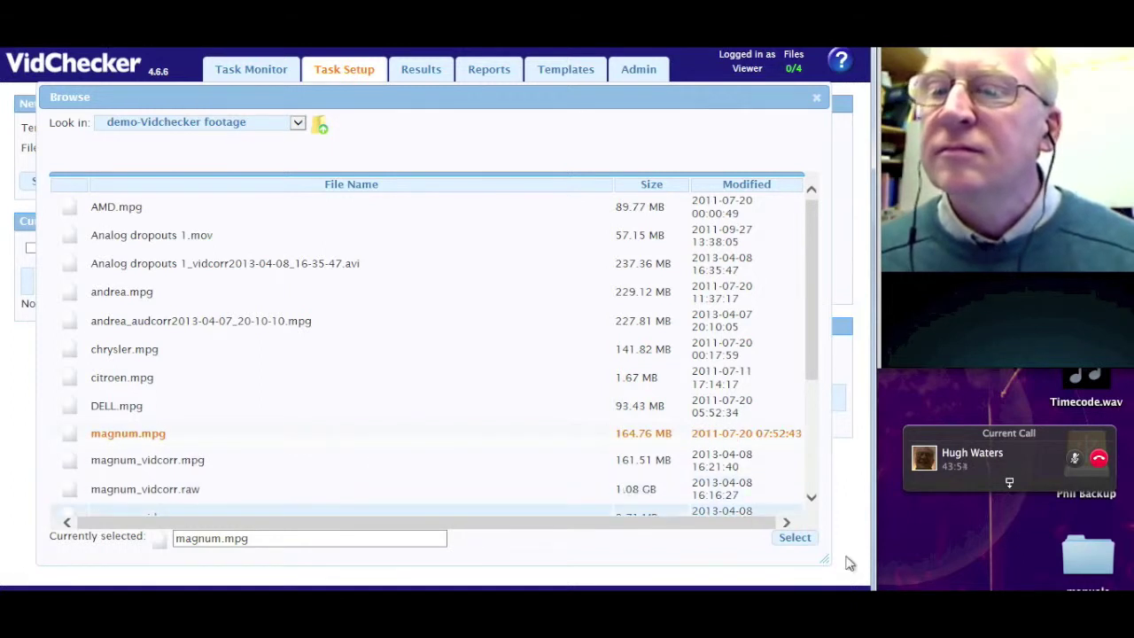
left_click(795, 538)
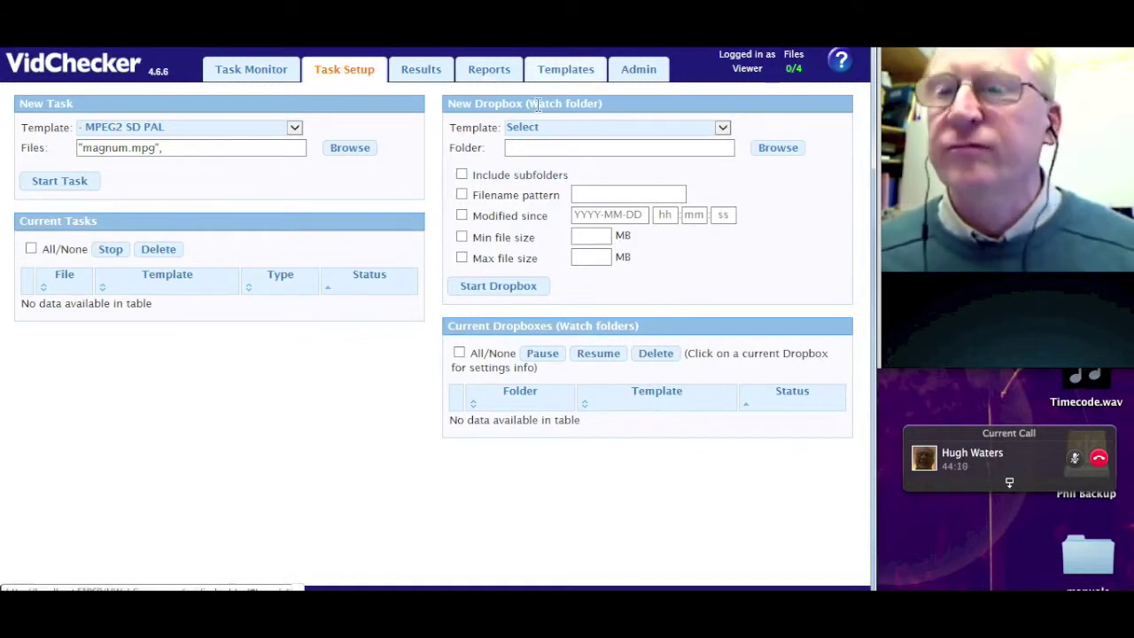
left_click(578, 149)
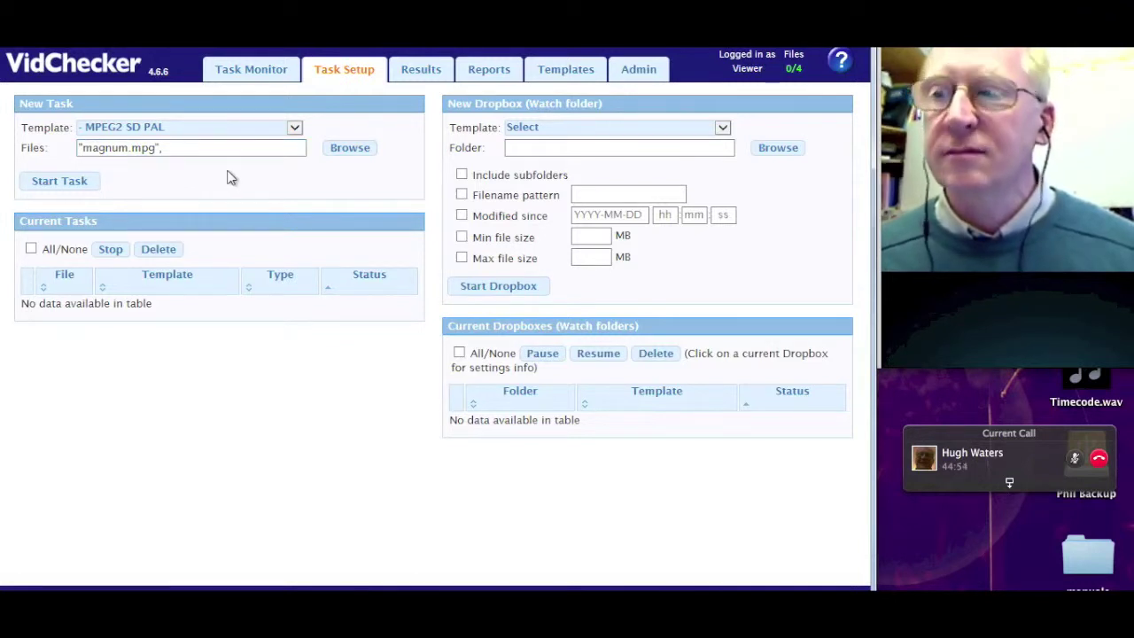
left_click(78, 188)
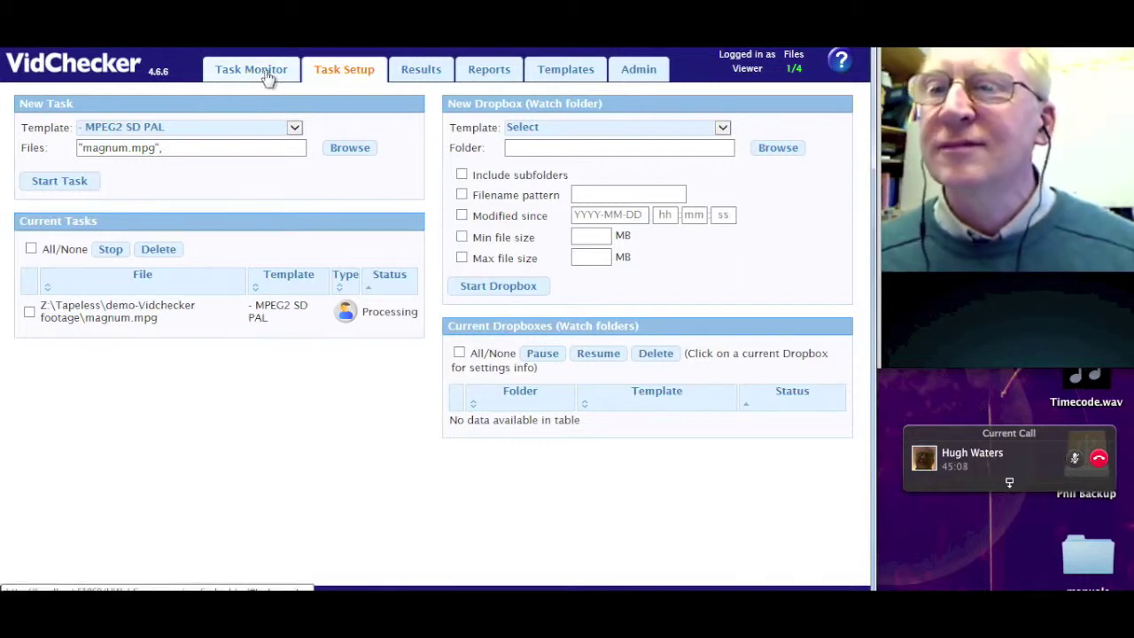
Open the results of the newest magnum.mpg task and create an auto template named EngBenchTest from them
left_click(269, 79)
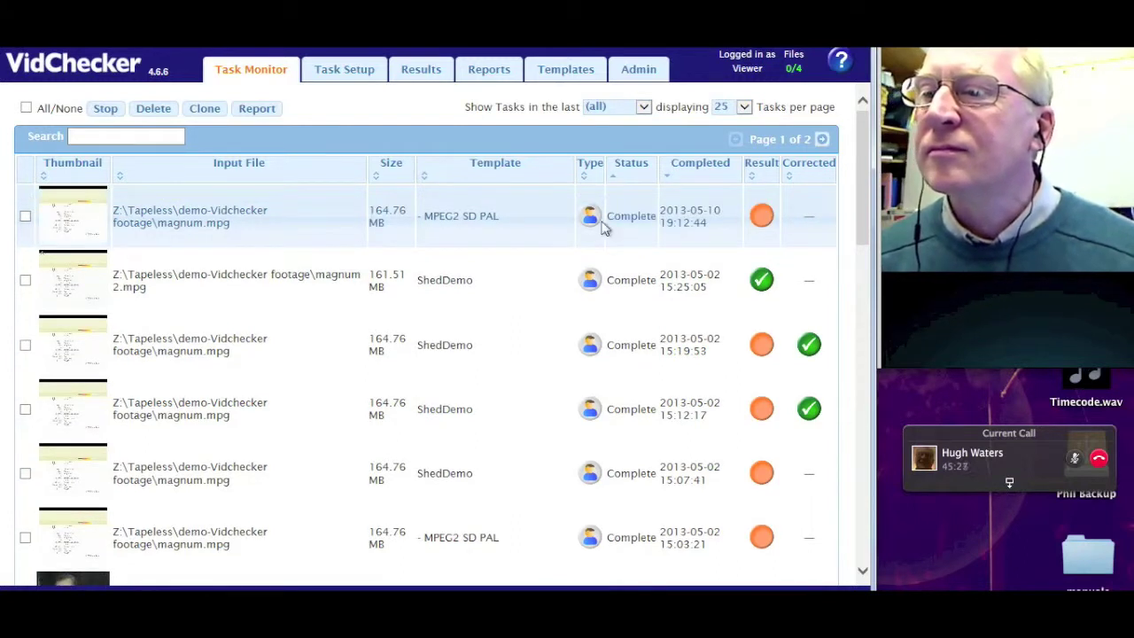
left_click(762, 218)
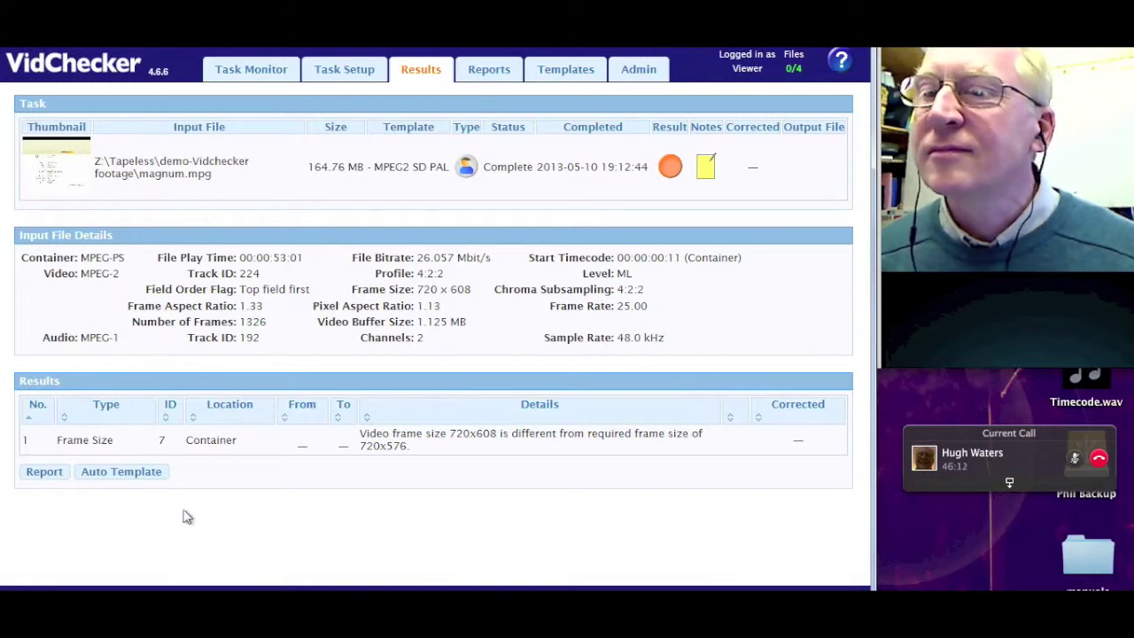
left_click(131, 479)
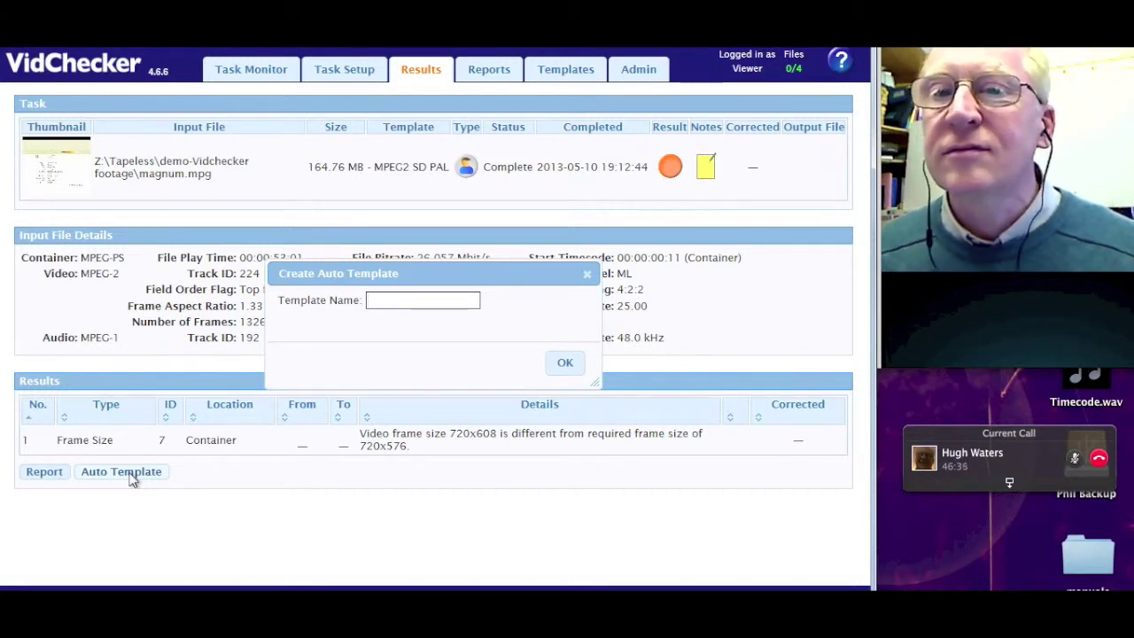
type("EngBench")
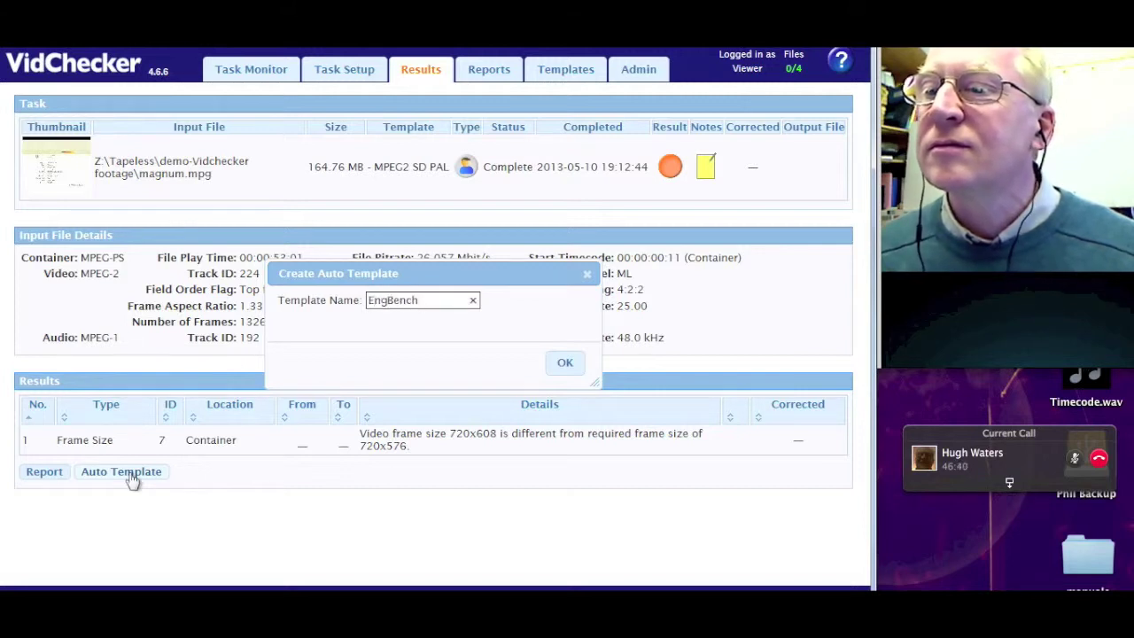
type("Test")
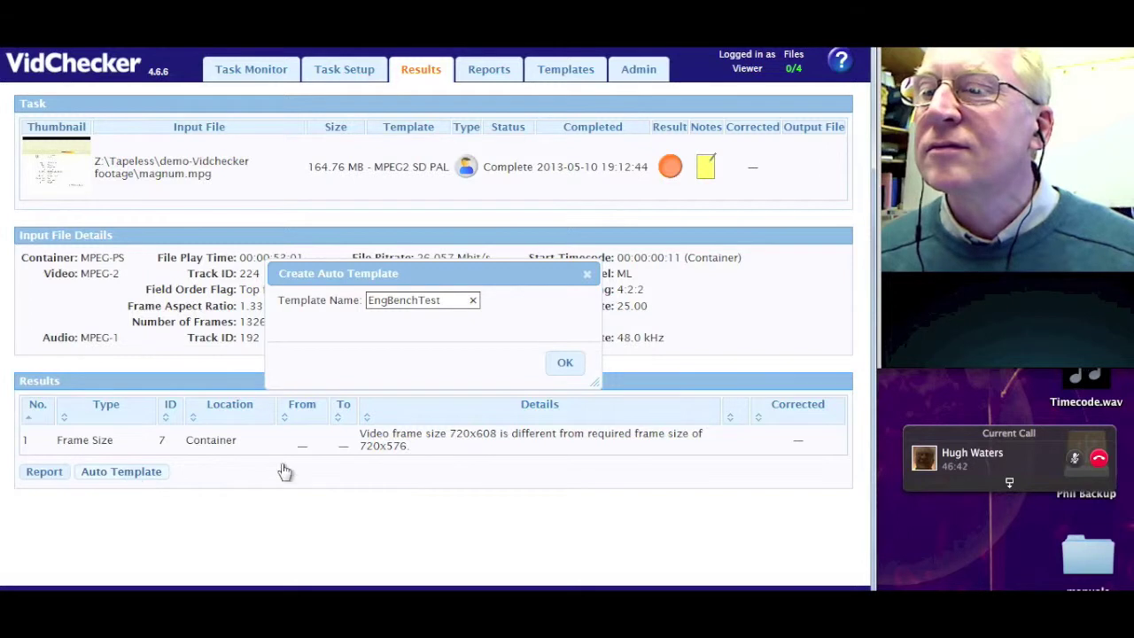
left_click(568, 362)
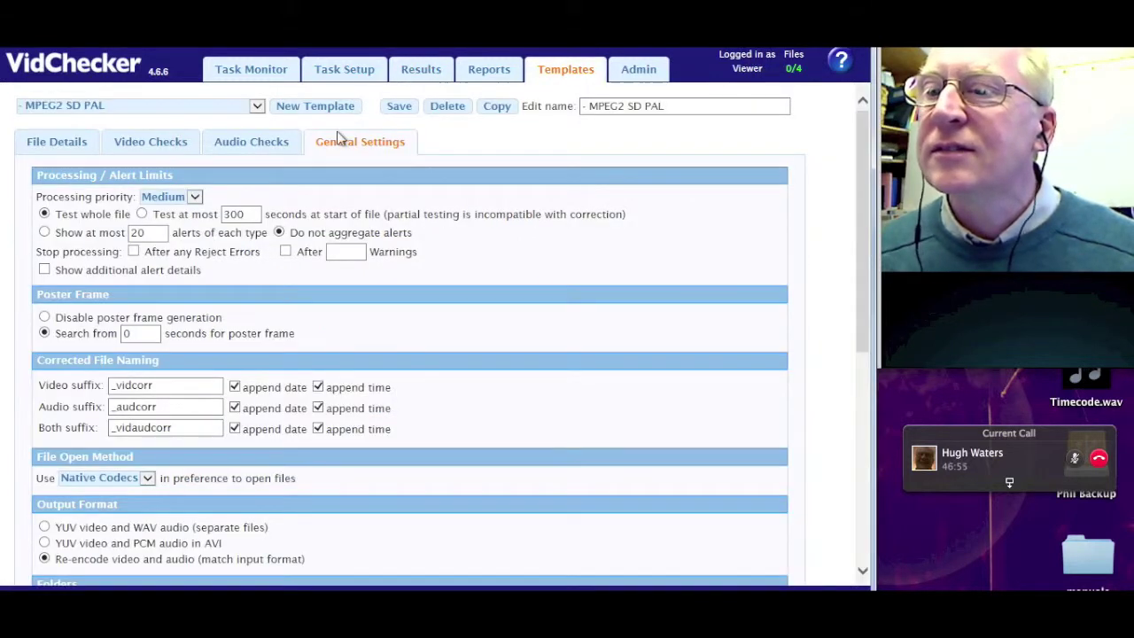
Load the EngBenchTest template and examine its File Details checks from Container down to Timecode Continuity
left_click(256, 105)
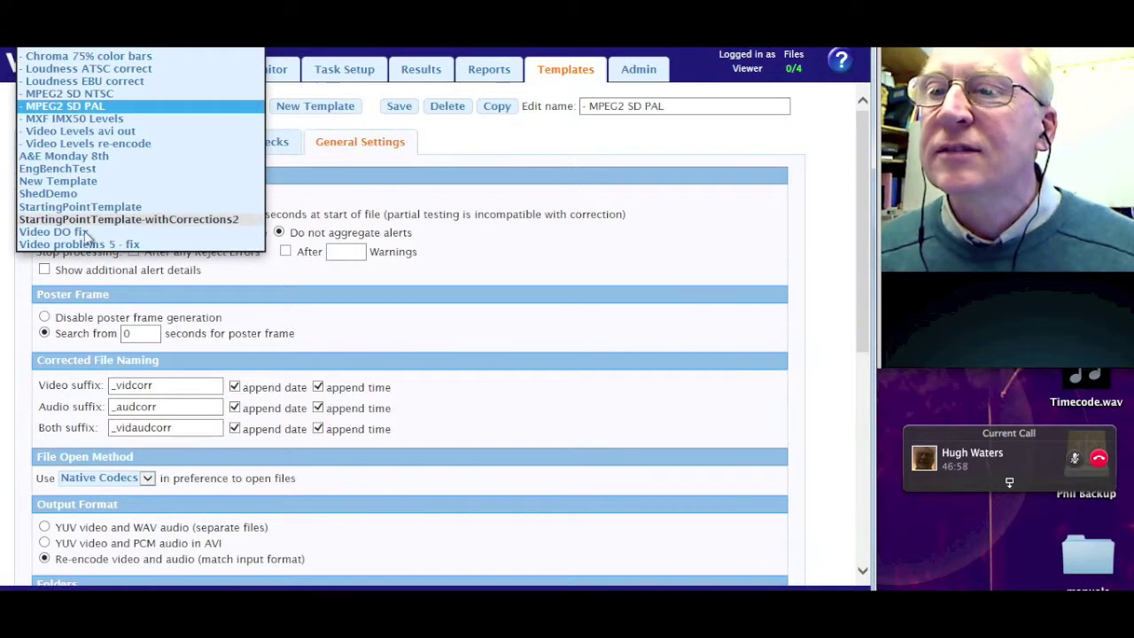
left_click(57, 169)
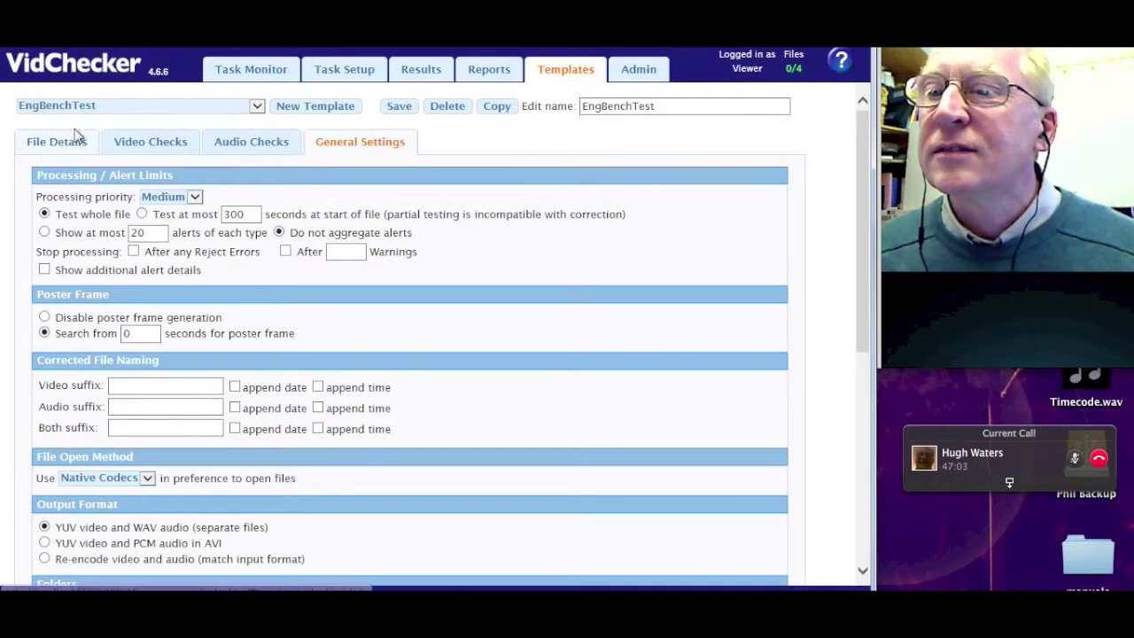
left_click(80, 144)
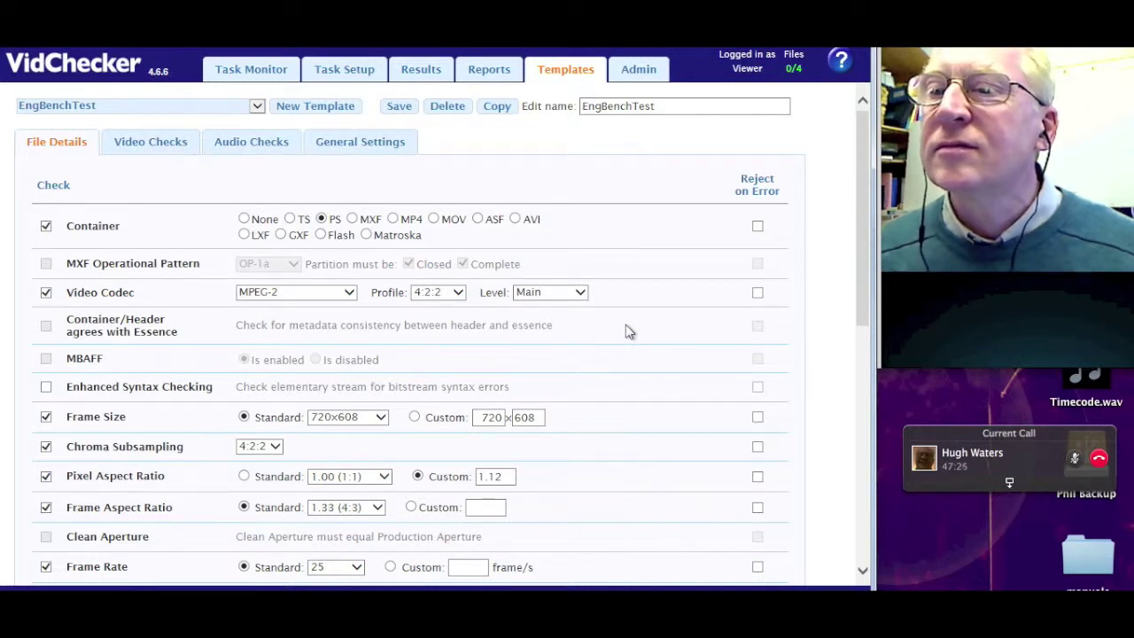
scroll(626, 326, "down", 6)
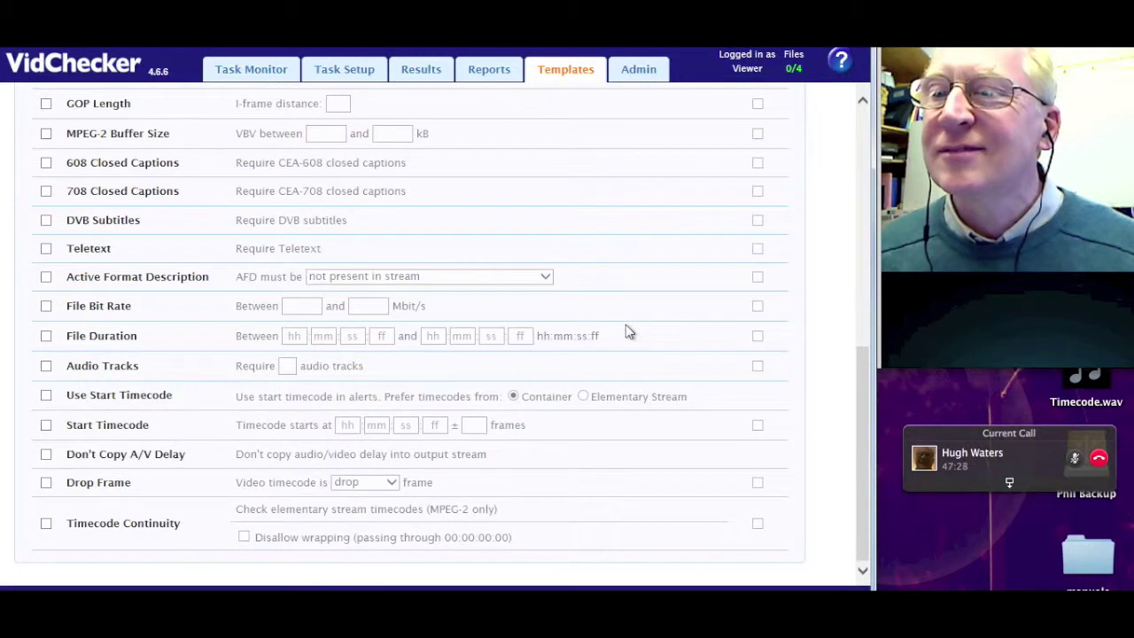
scroll(626, 326, "up", 8)
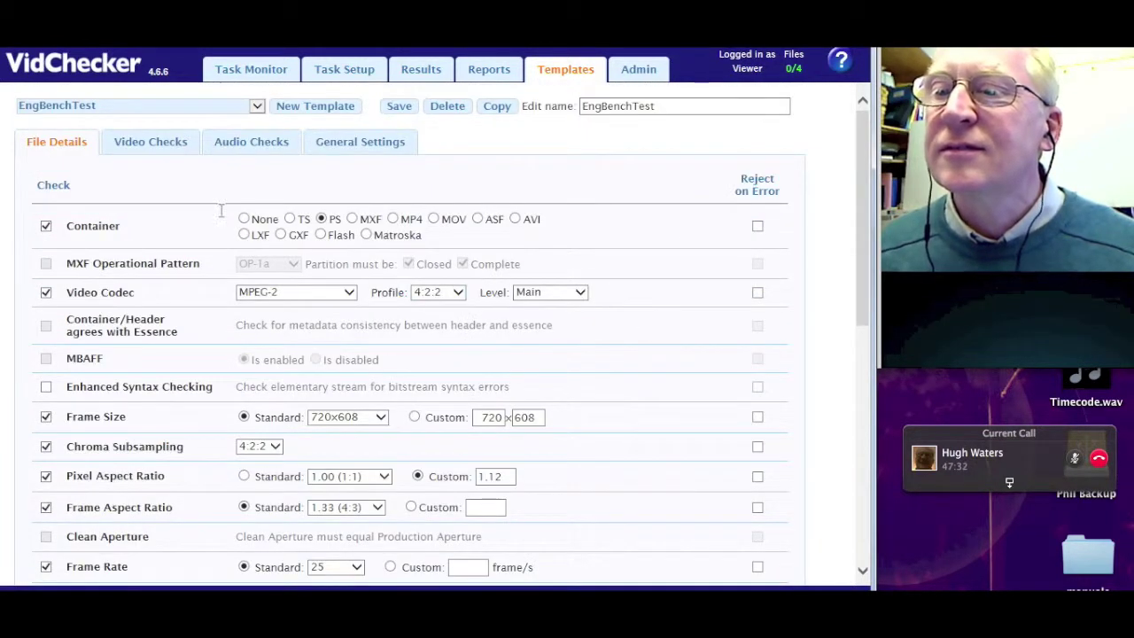
Start another task on magnum.mpg, this time with the EngBenchTest template
left_click(342, 71)
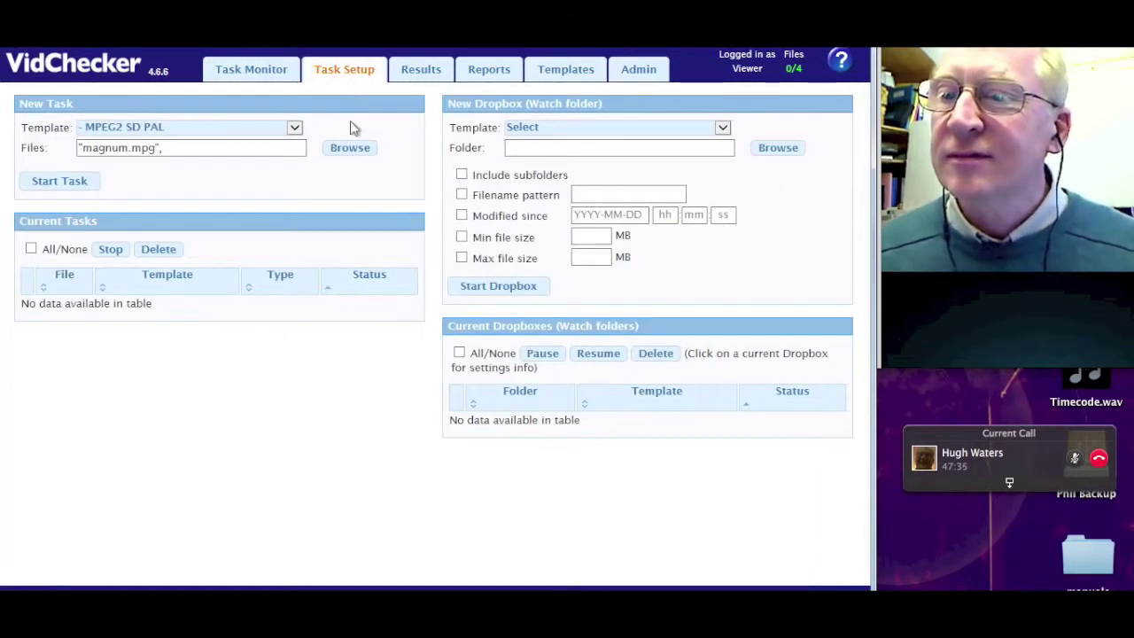
left_click(295, 128)
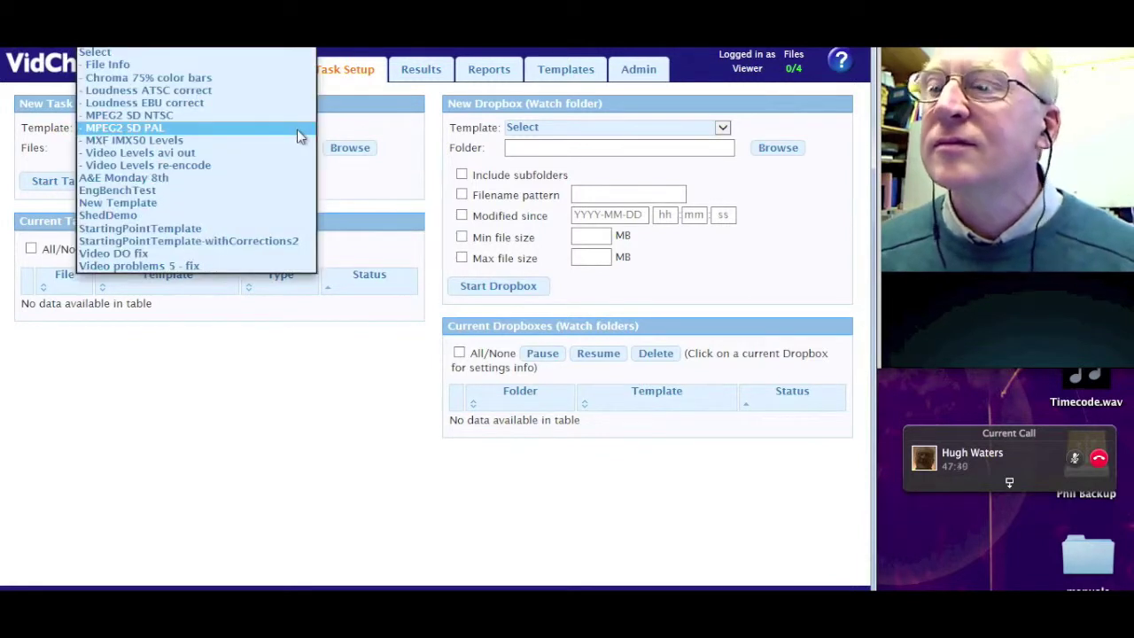
left_click(145, 195)
left_click(64, 183)
left_click(64, 184)
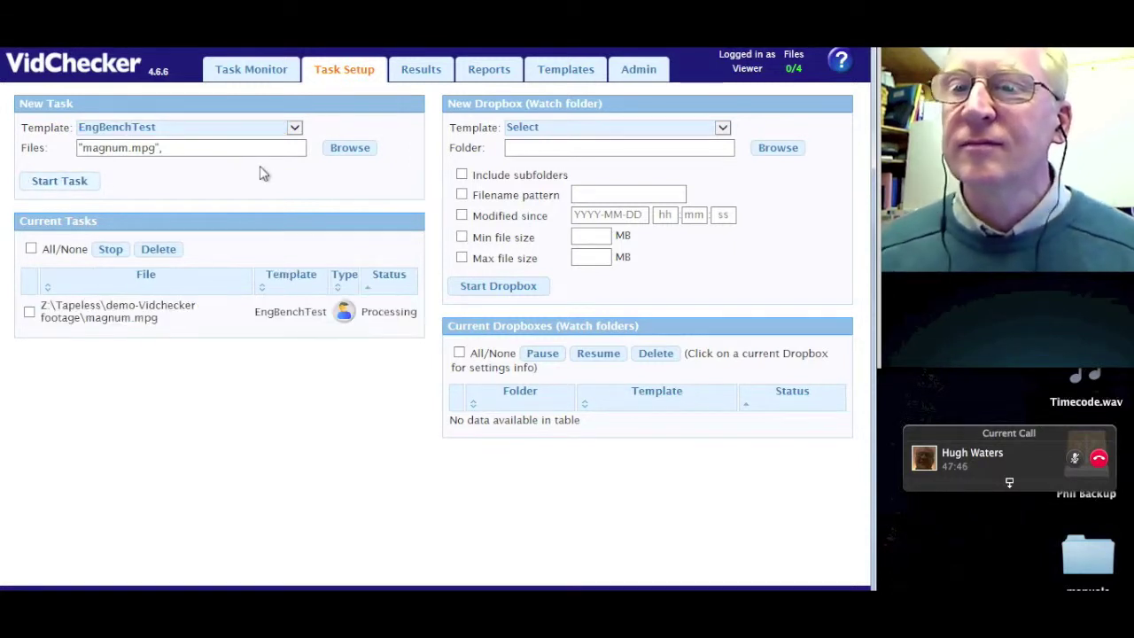
Open the results of the running EngBenchTest task from the task overview and examine the reported level errors
left_click(241, 75)
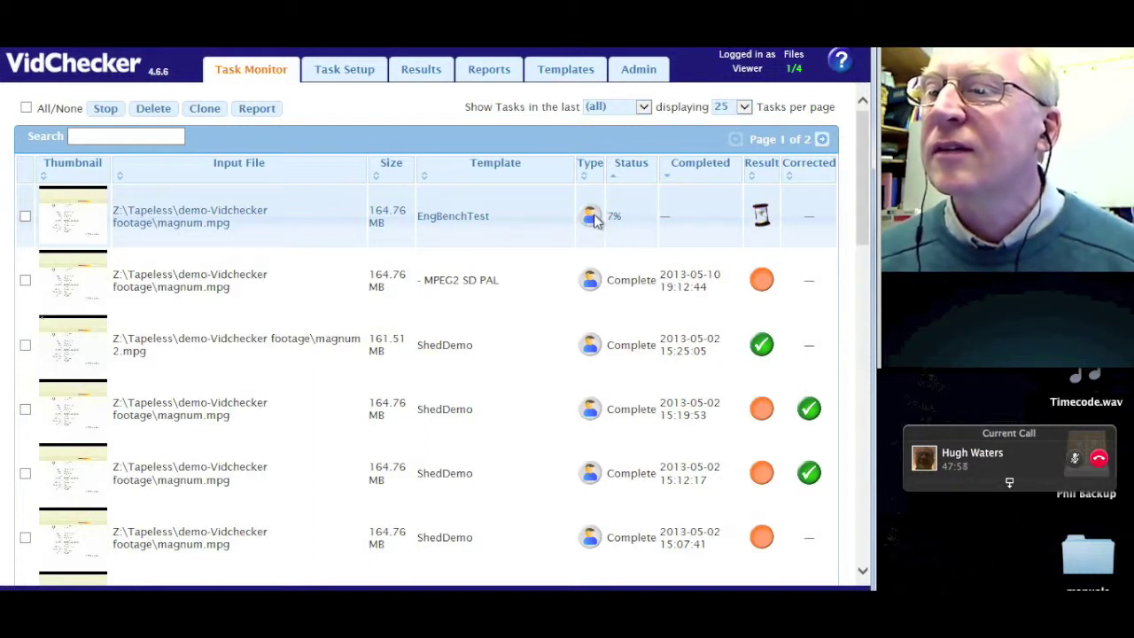
left_click(593, 219)
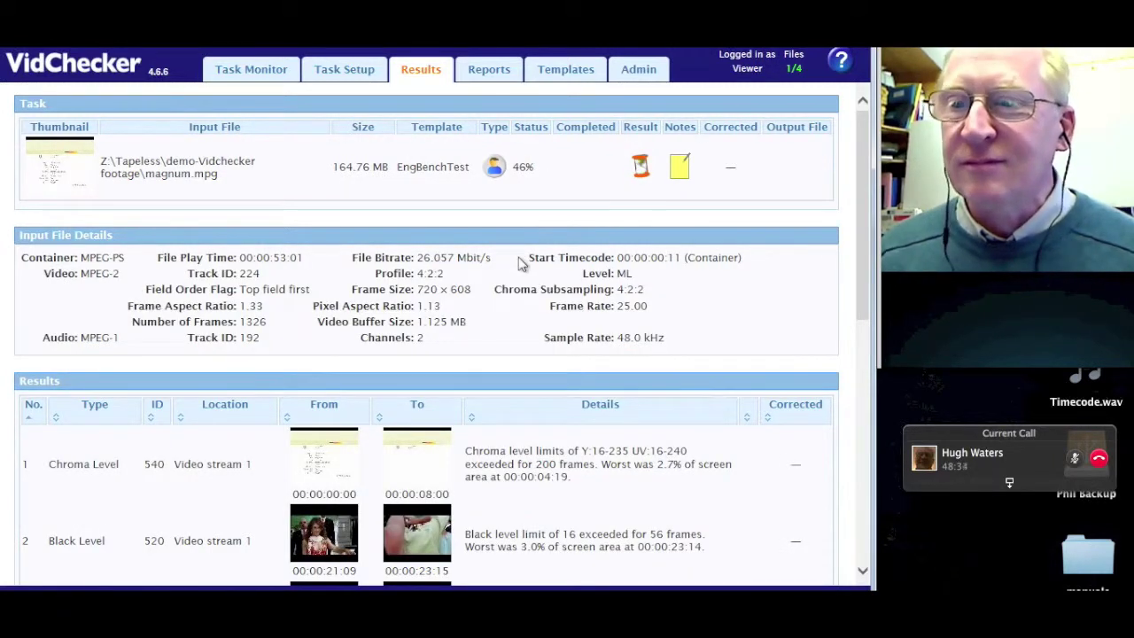
scroll(522, 260, "down", 10)
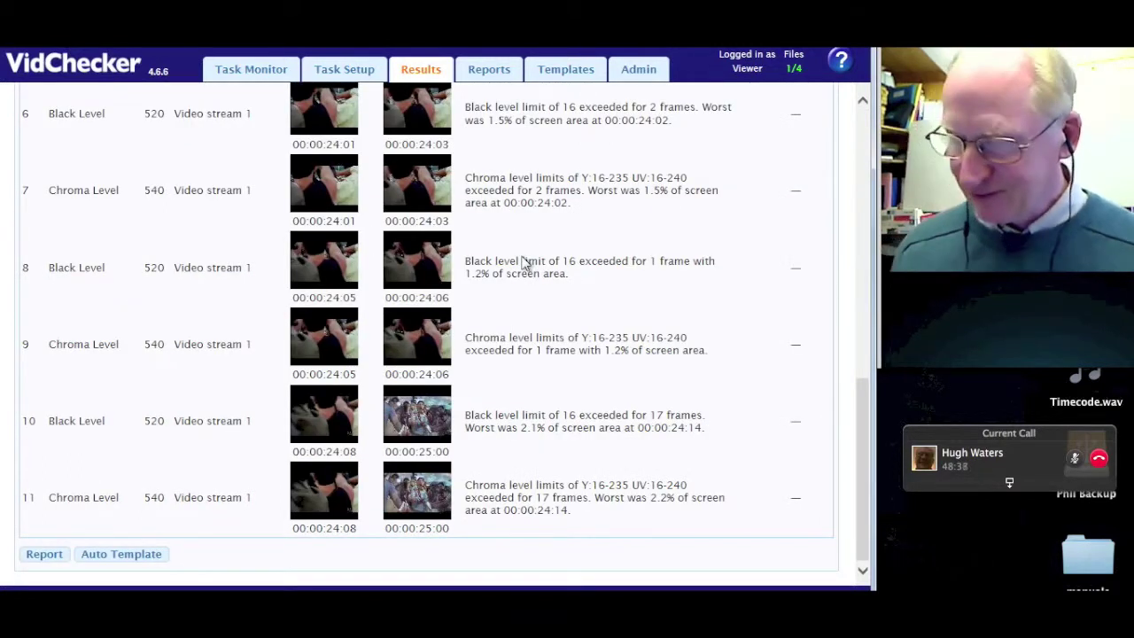
scroll(531, 248, "up", 2)
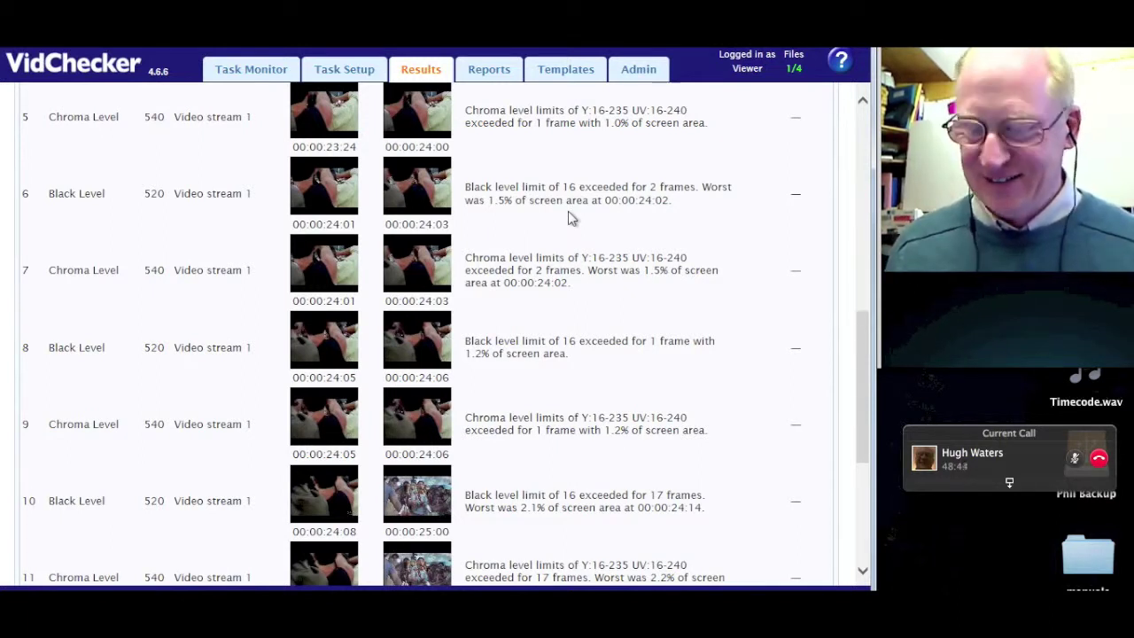
scroll(568, 211, "down", 5)
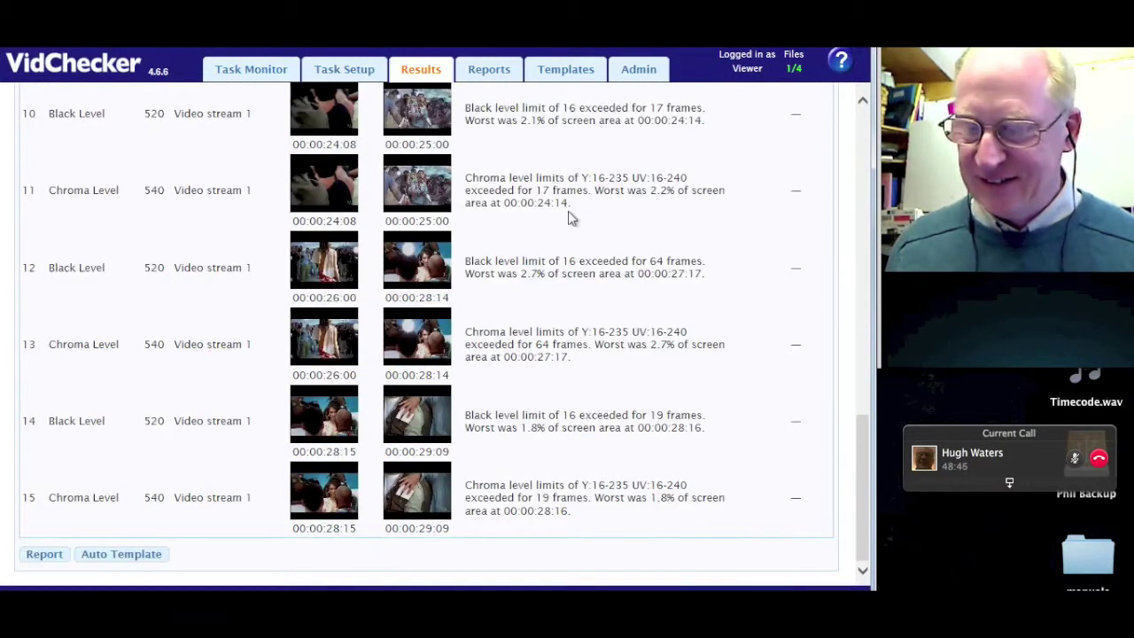
Examine the black and chroma level errors listed for magnum.mpg while the EngBenchTest task is running
scroll(568, 211, "up", 10)
scroll(568, 211, "down", 10)
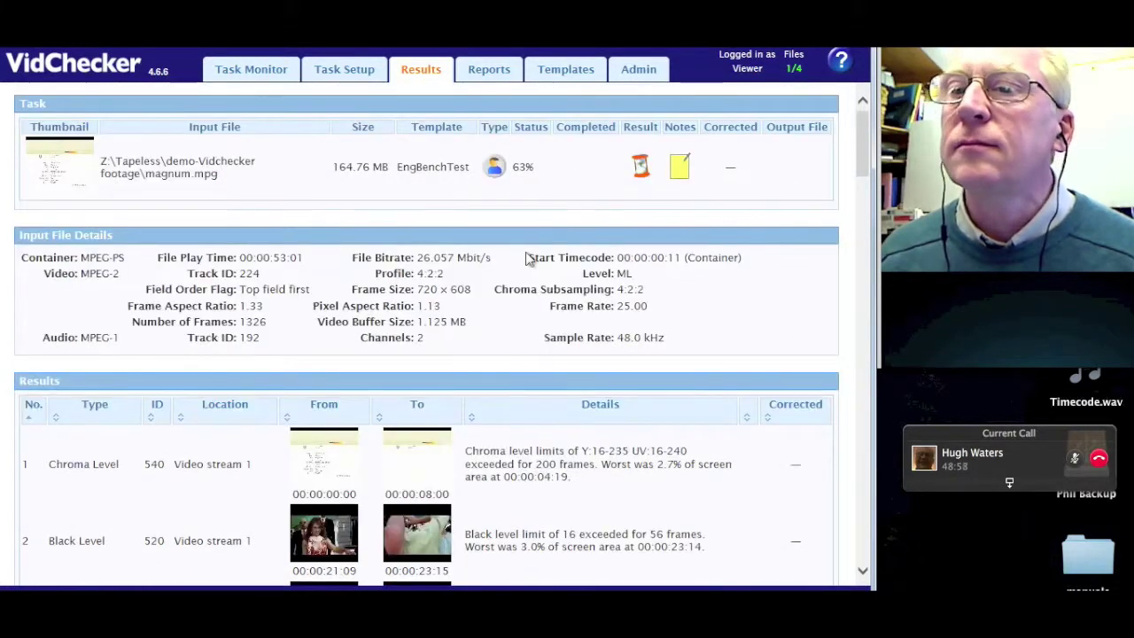
scroll(521, 283, "down", 20)
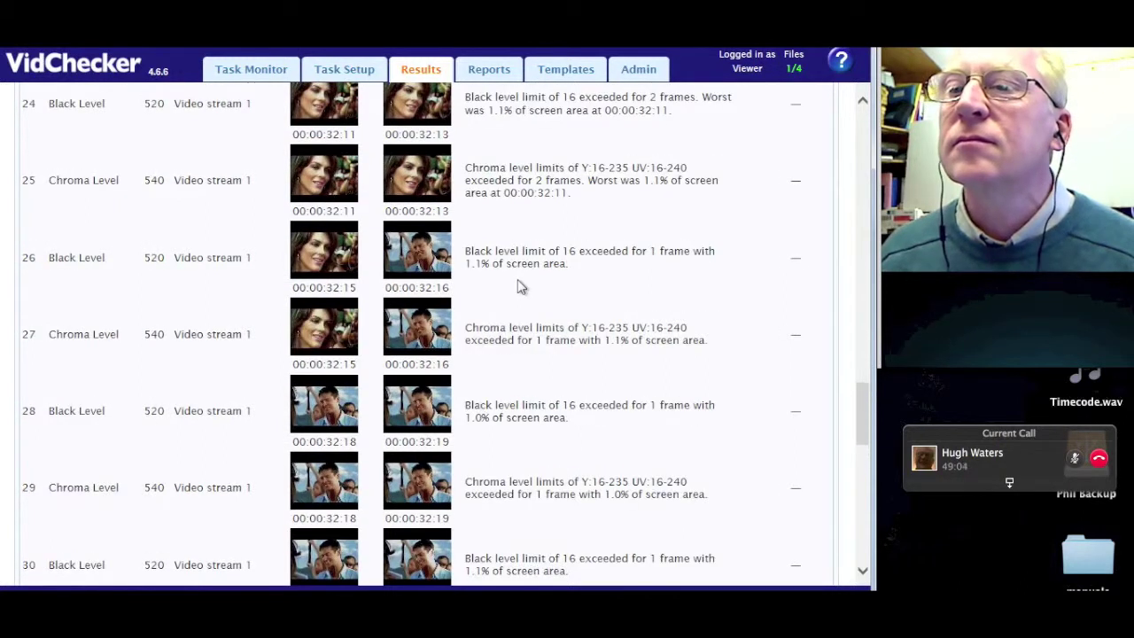
scroll(521, 286, "down", 15)
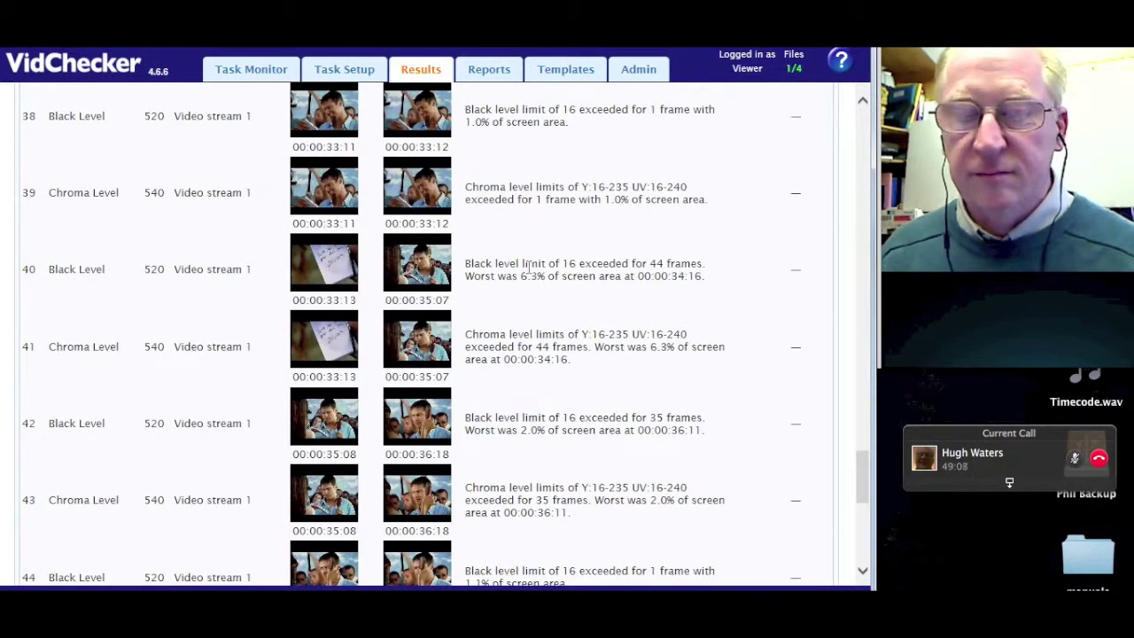
scroll(530, 265, "down", 5)
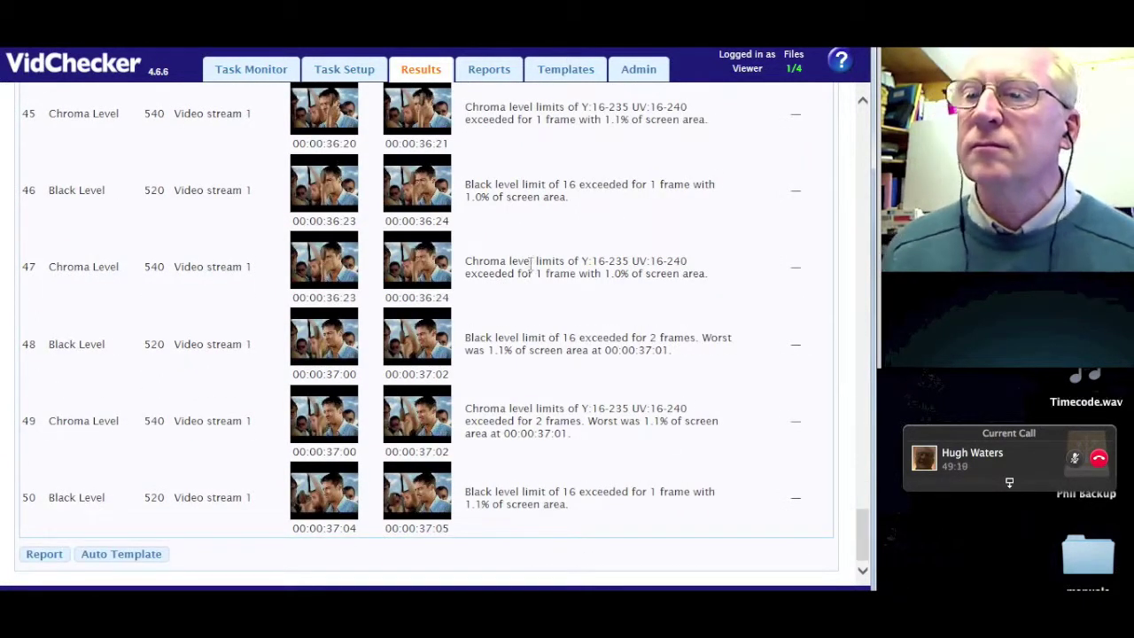
scroll(537, 253, "up", 10)
scroll(538, 249, "up", 20)
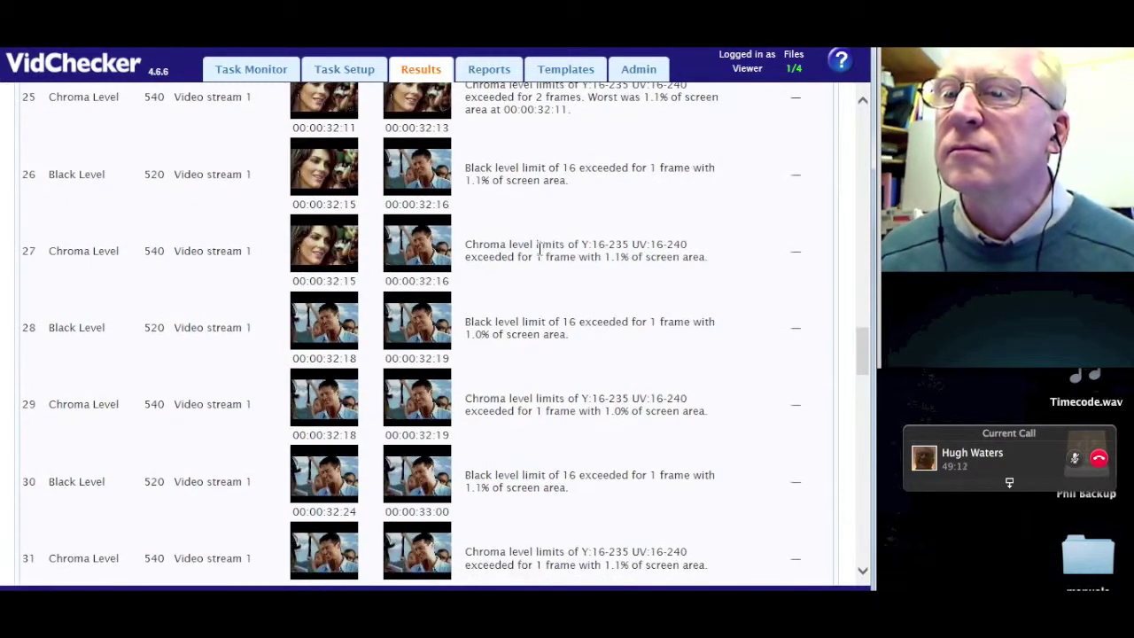
scroll(538, 249, "up", 10)
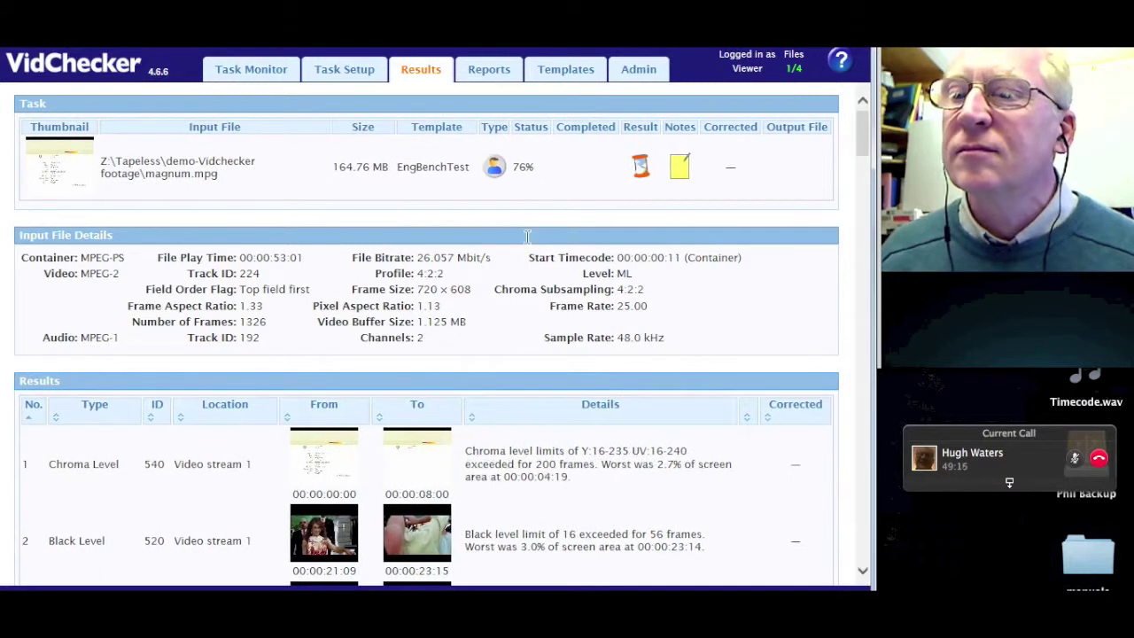
scroll(534, 514, "down", 20)
scroll(534, 507, "down", 10)
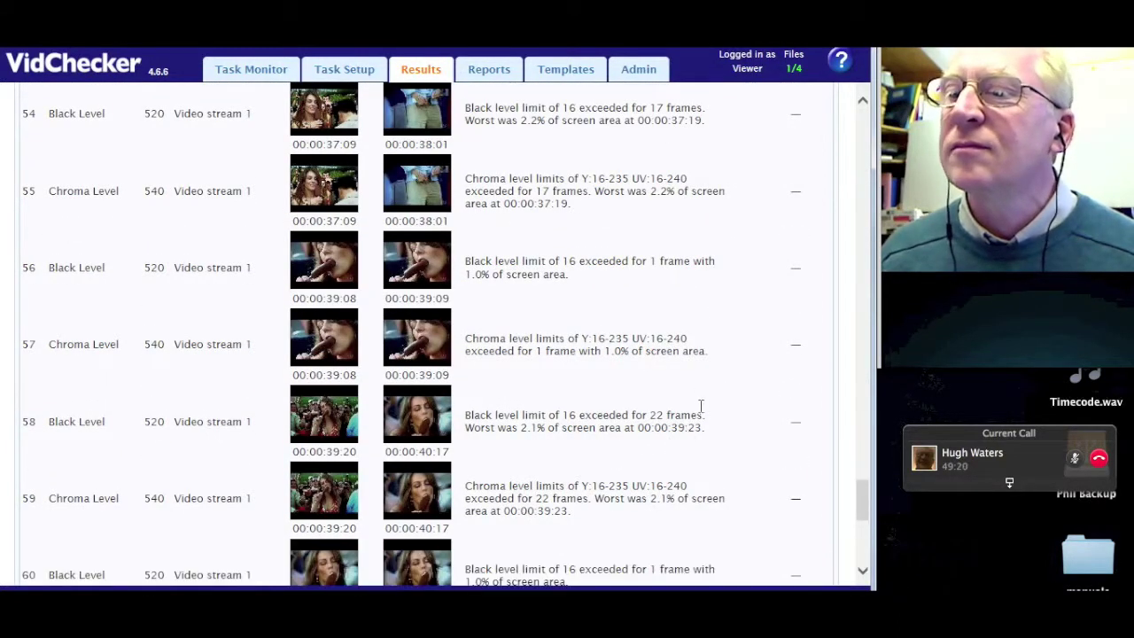
scroll(697, 404, "down", 5)
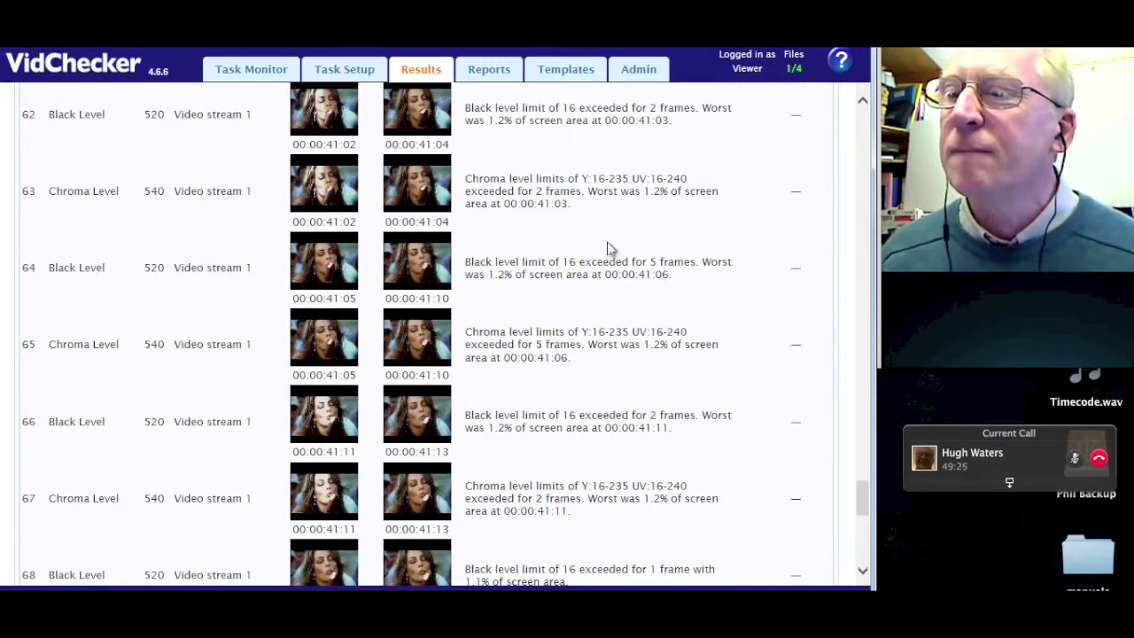
scroll(610, 248, "down", 5)
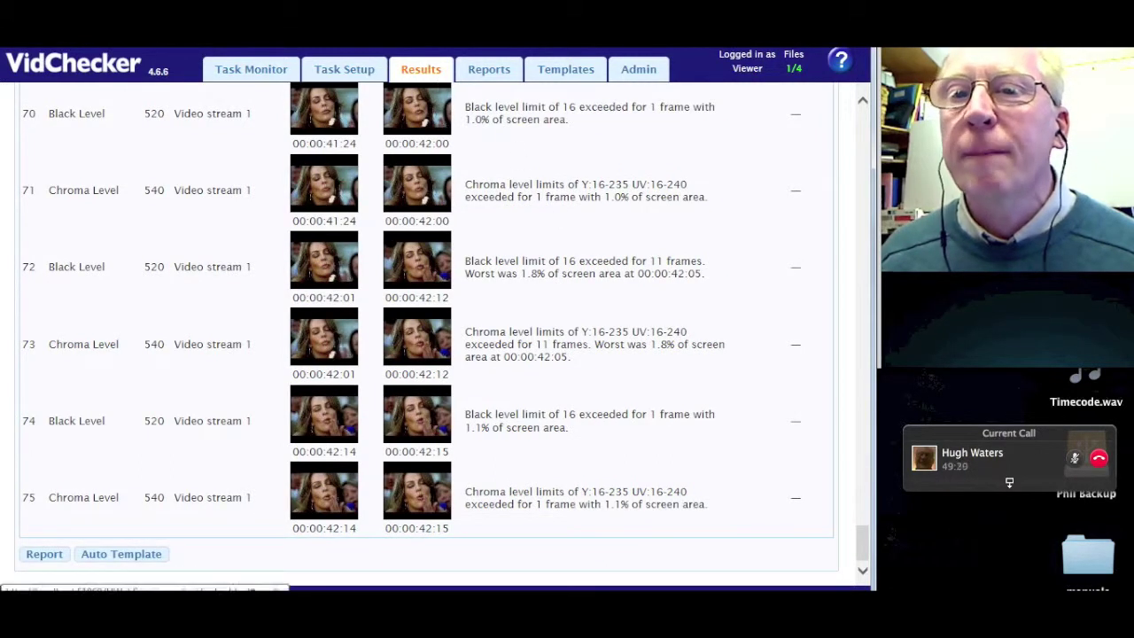
left_click(437, 79)
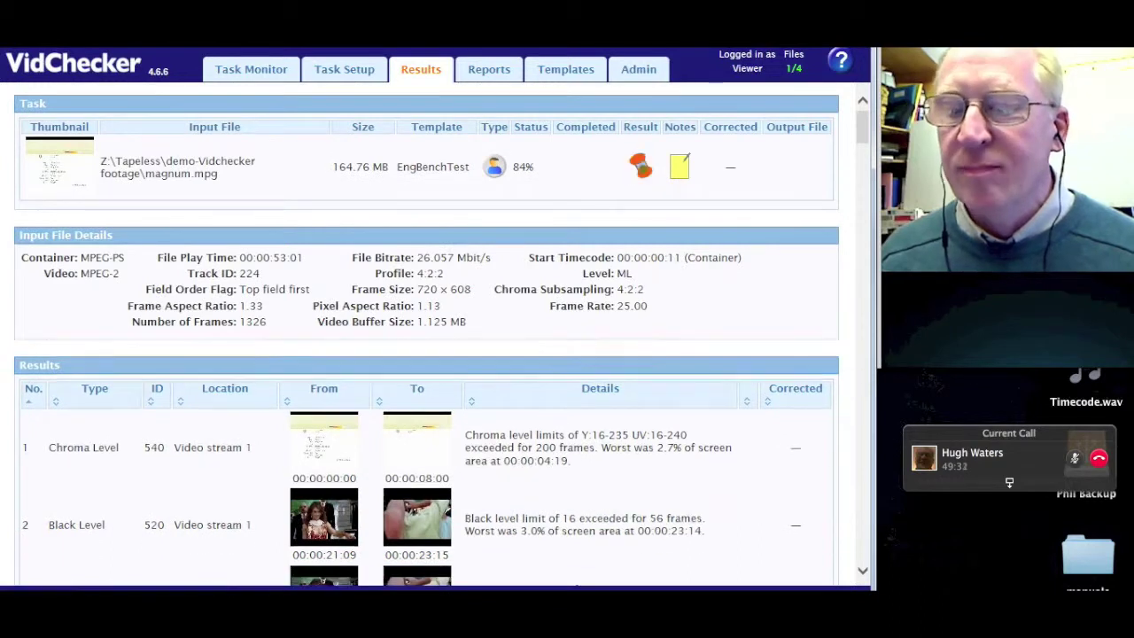
Switch to Finder and open the demo-Vidchecker footage folder inside Tapeless on the Mac's main volume
key("super+Tab")
left_click_drag(349, 74, 194, 38)
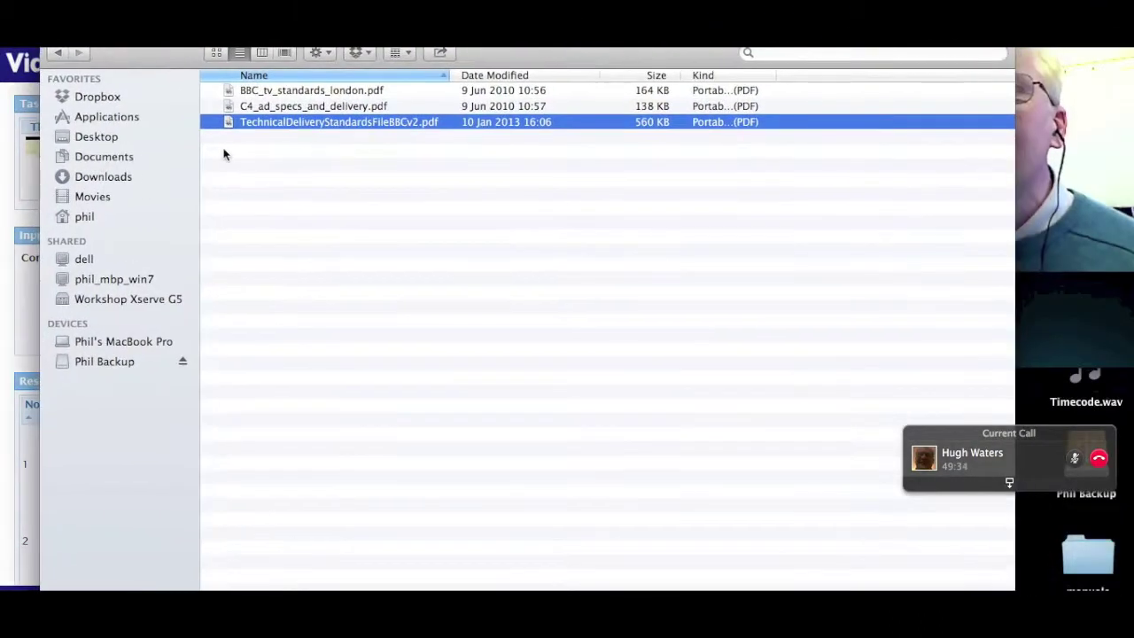
left_click(106, 342)
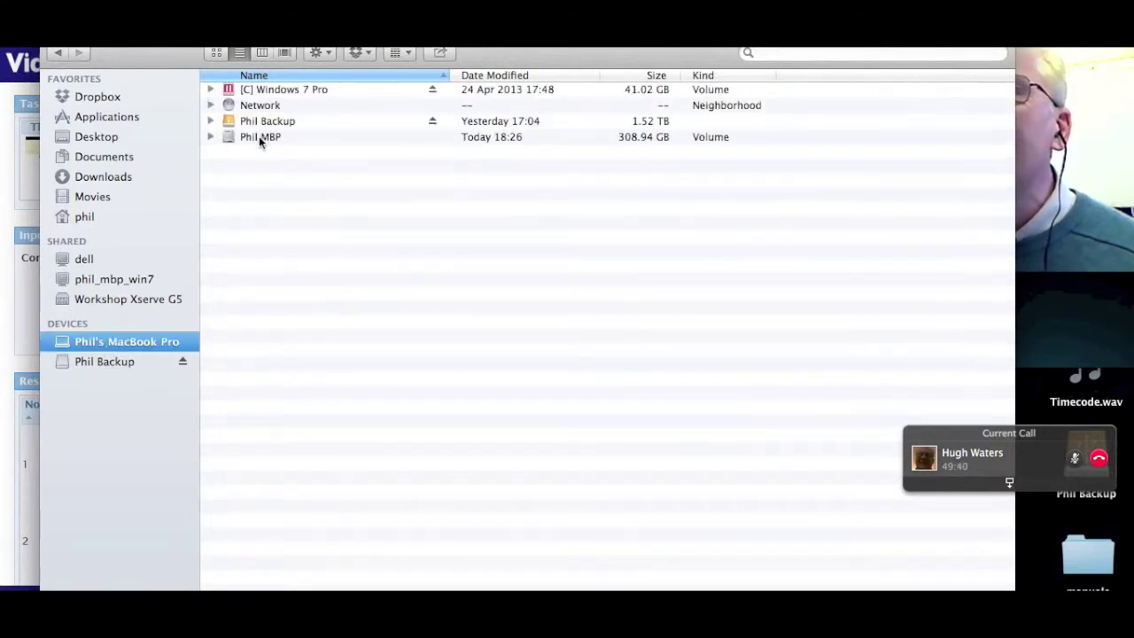
left_click(258, 137)
double_click(258, 137)
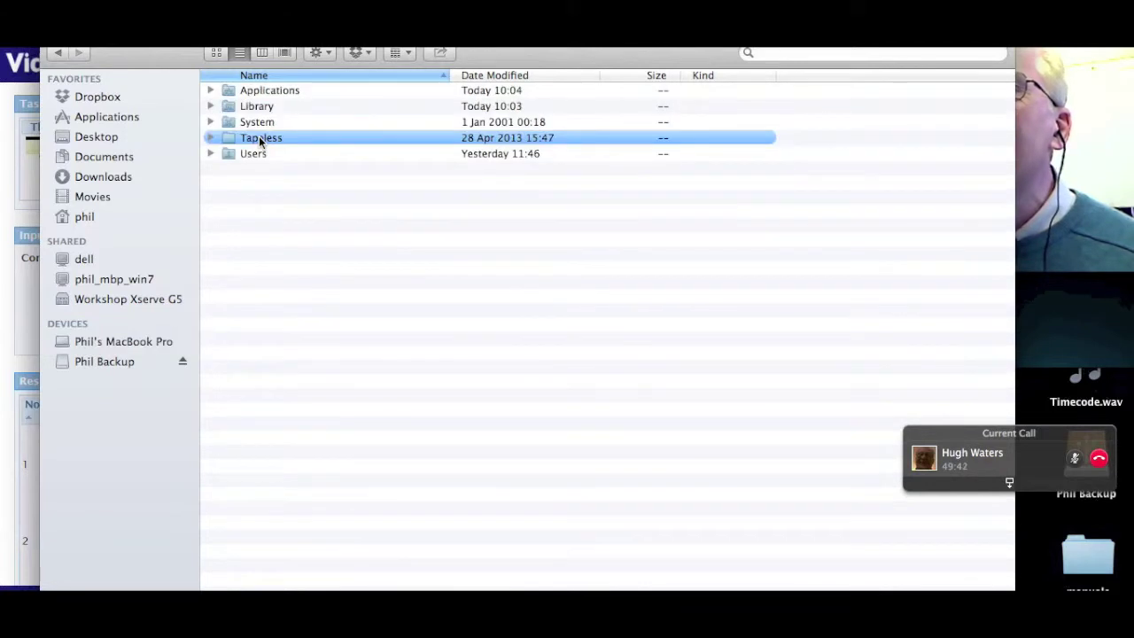
left_click(258, 137)
double_click(259, 138)
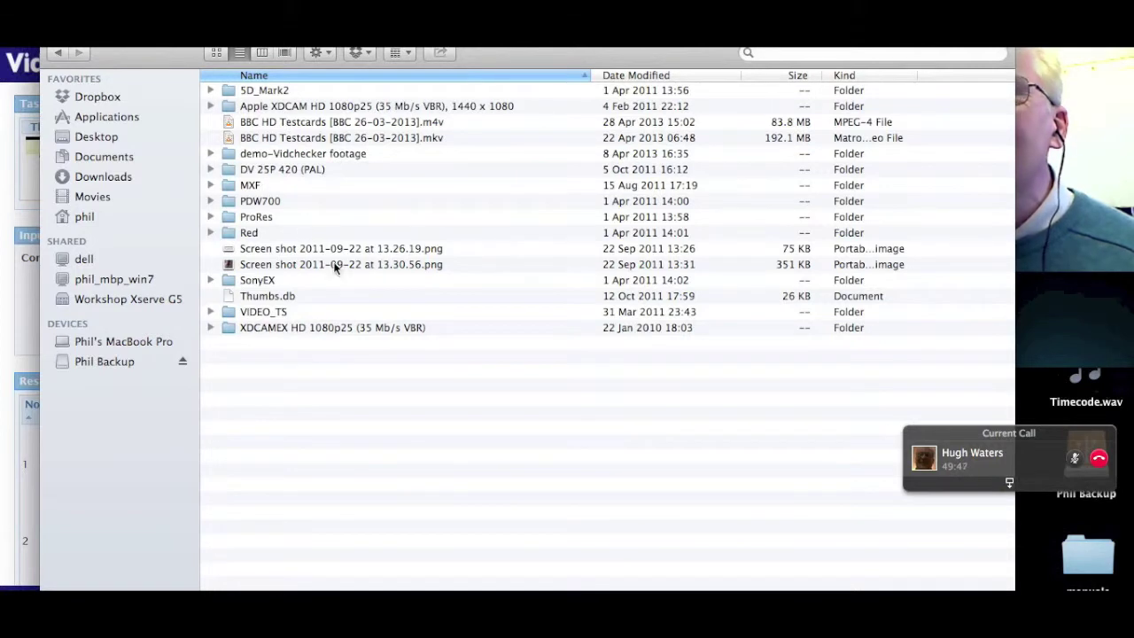
left_click(281, 155)
key("super+Down")
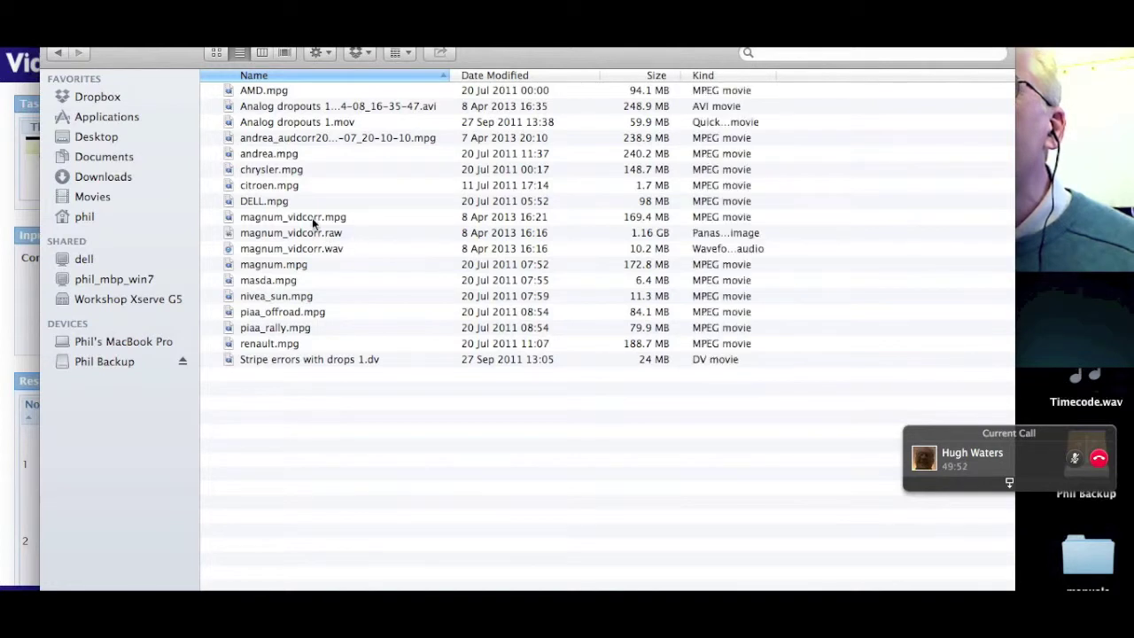
Move magnum_vidcorr.mpg, magnum_vidcorr.raw and magnum_vidcorr.wav to the Trash and close the Finder window
left_click(382, 218)
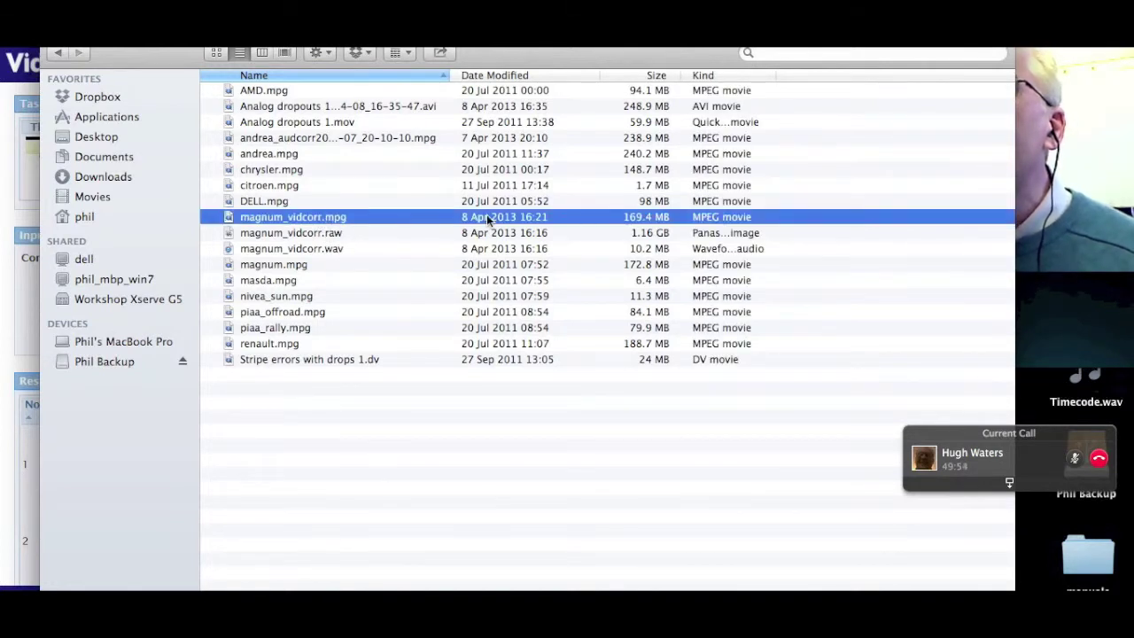
left_click(324, 246, "shift")
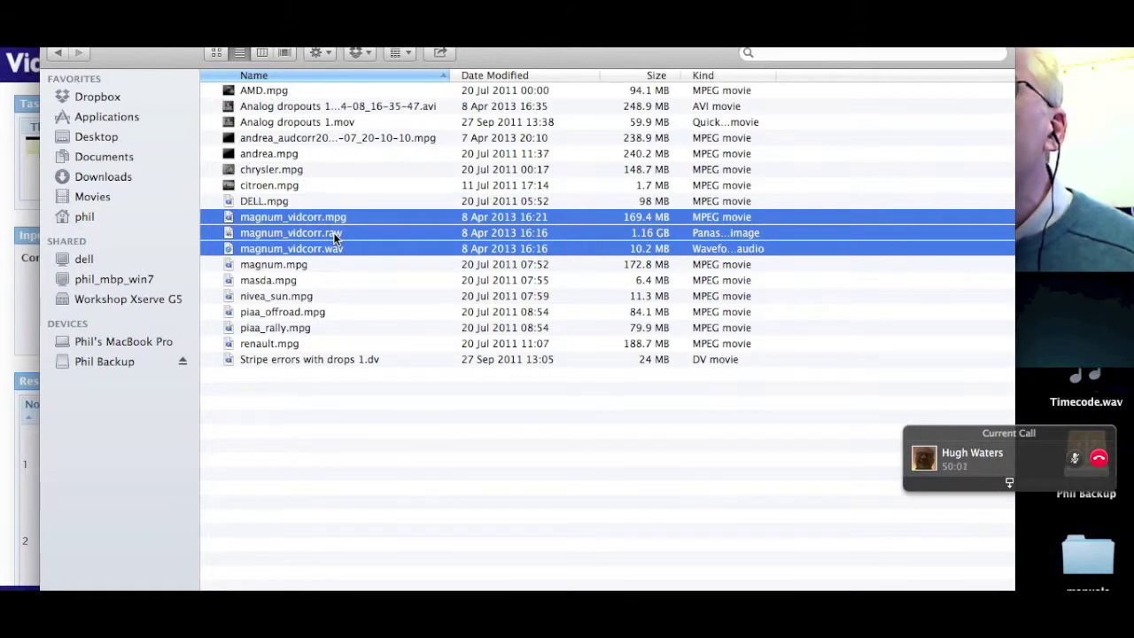
right_click(333, 232)
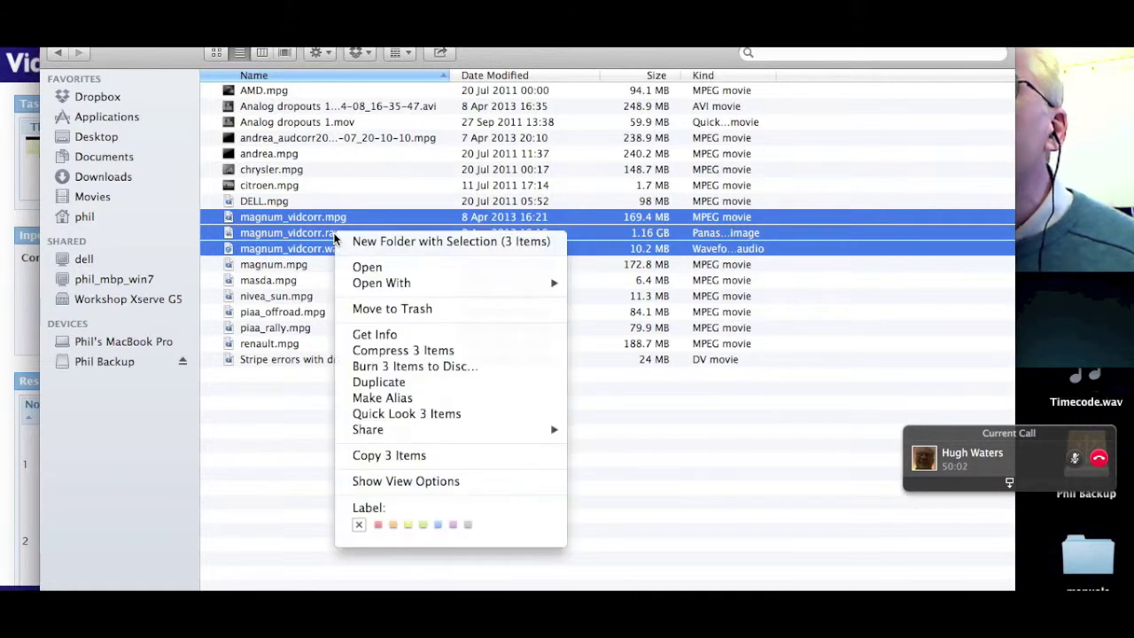
left_click(426, 309)
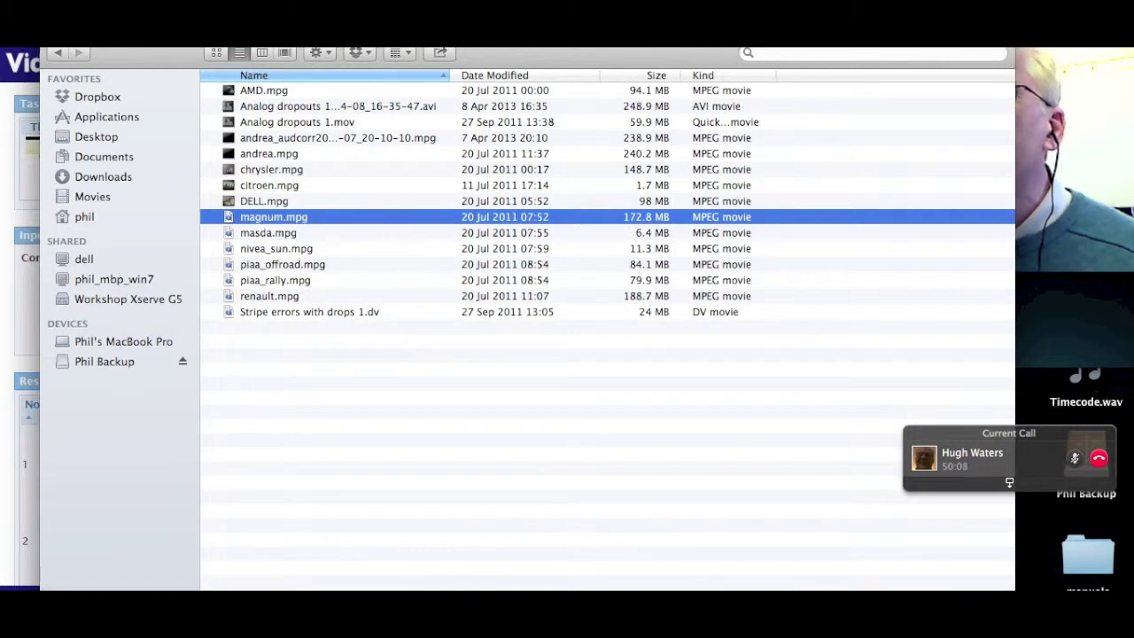
key("super+w")
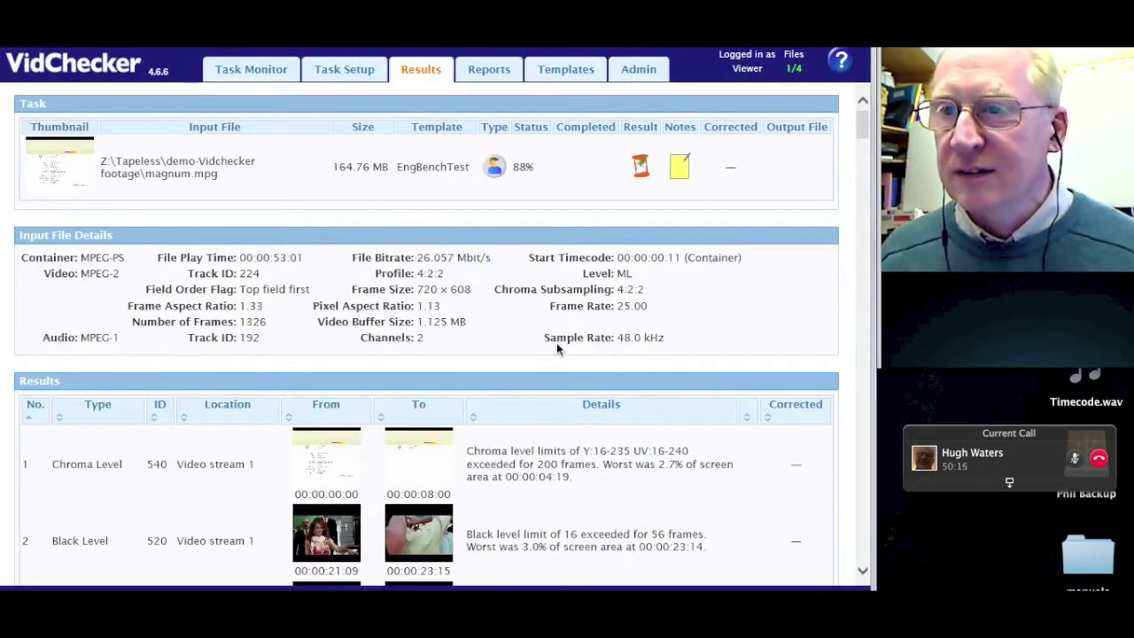
Follow the EngBenchTest task to completion and review its full results list down to the Audio Loudness entry
scroll(558, 345, "down", 20)
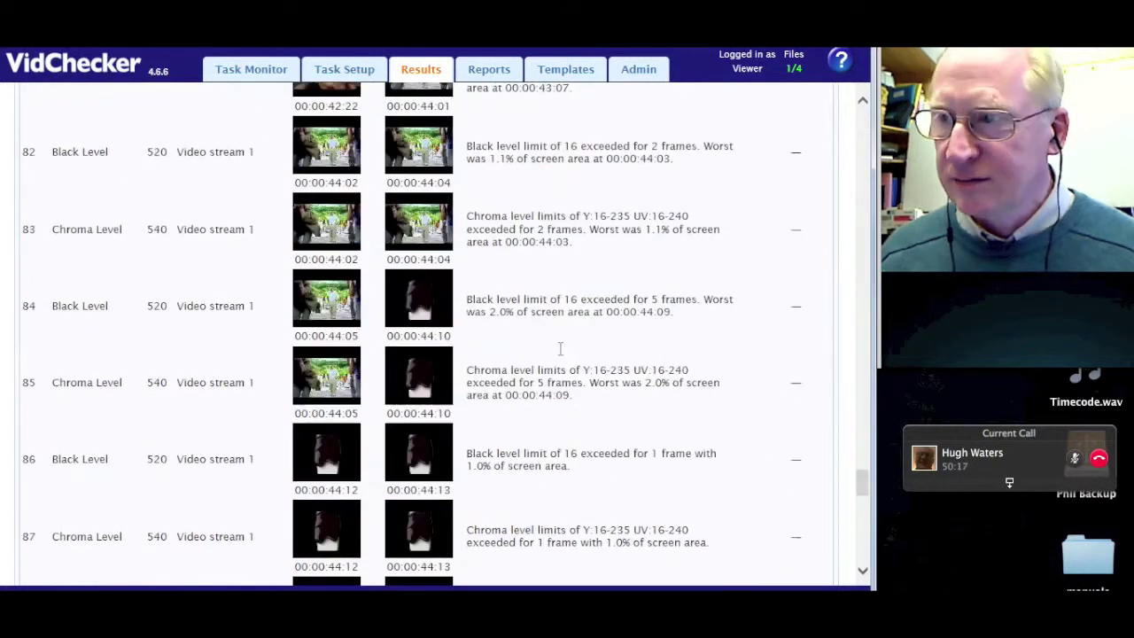
scroll(560, 348, "down", 10)
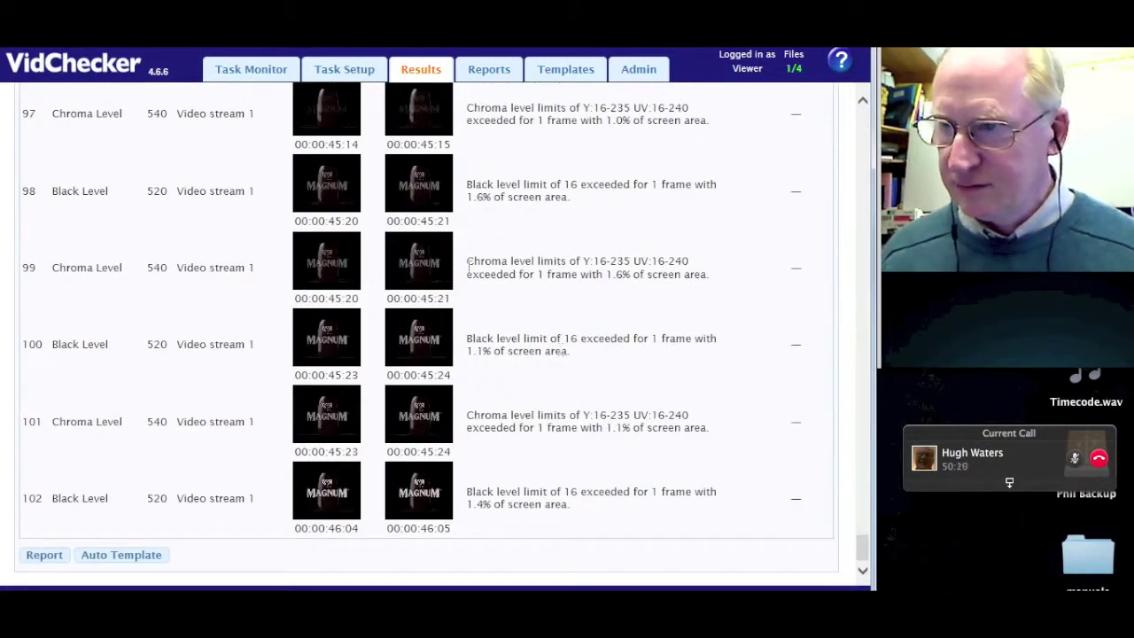
scroll(651, 369, "up", 15)
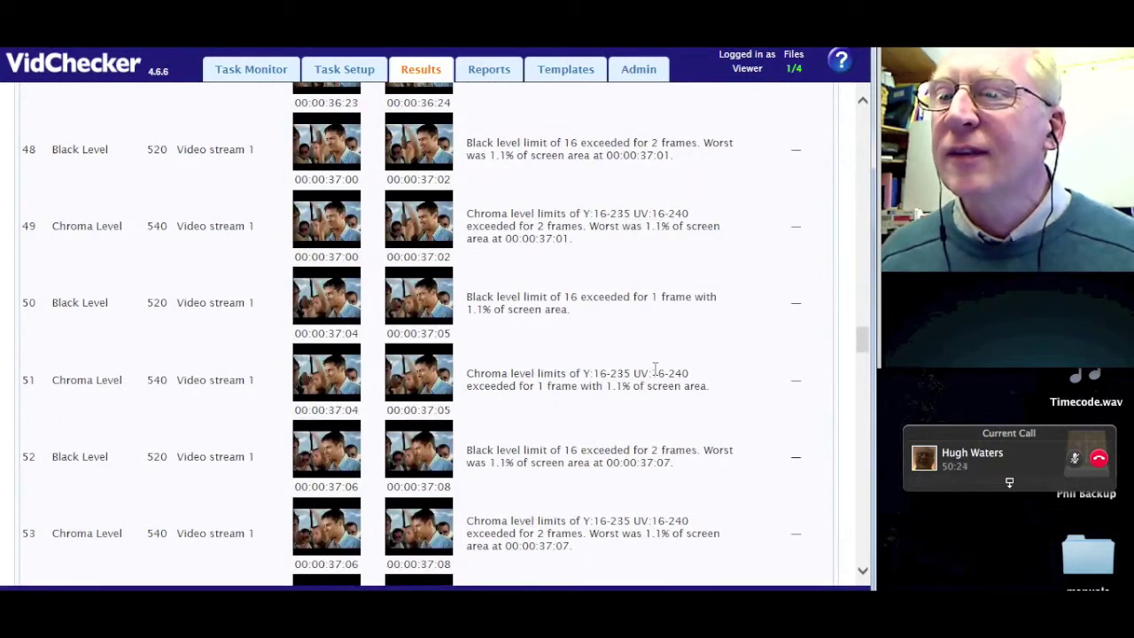
scroll(656, 354, "up", 20)
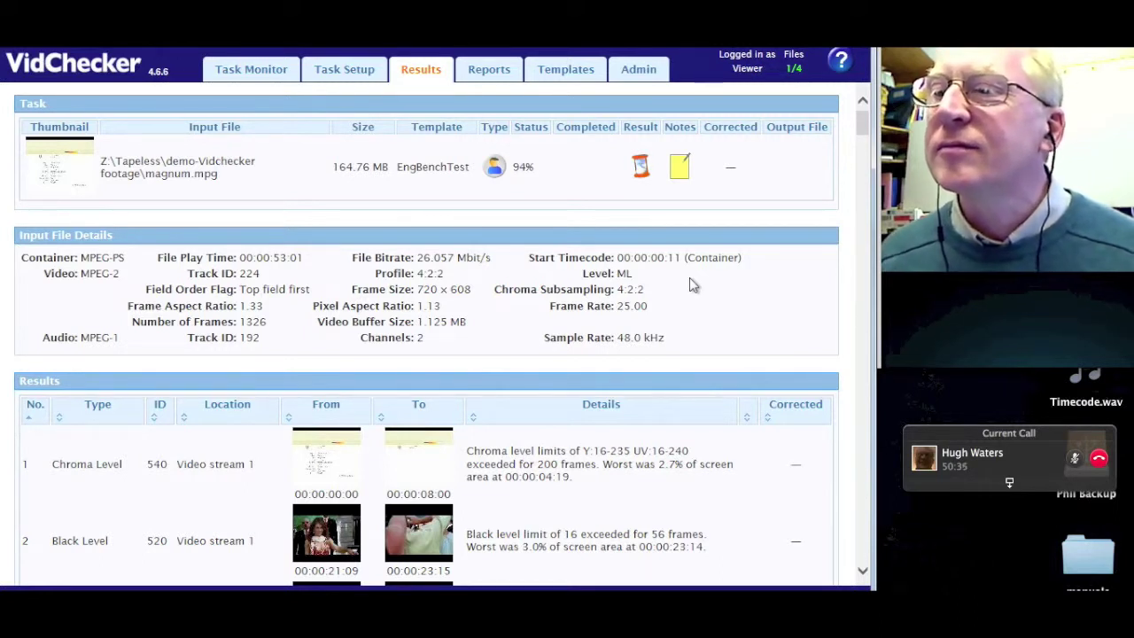
scroll(601, 321, "down", 20)
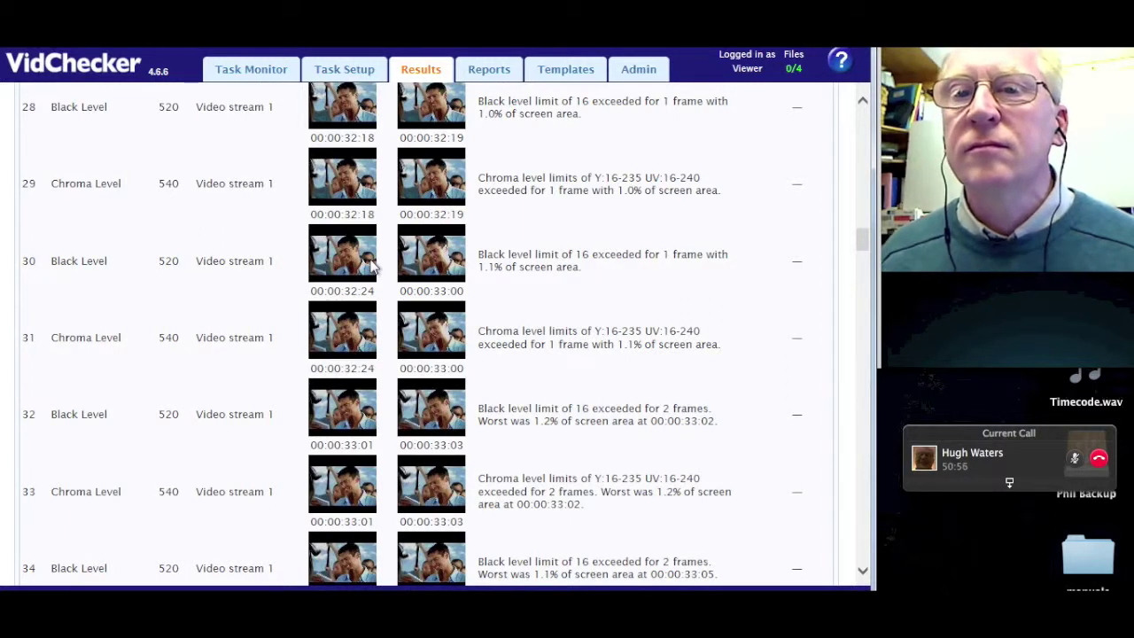
scroll(648, 253, "up", 20)
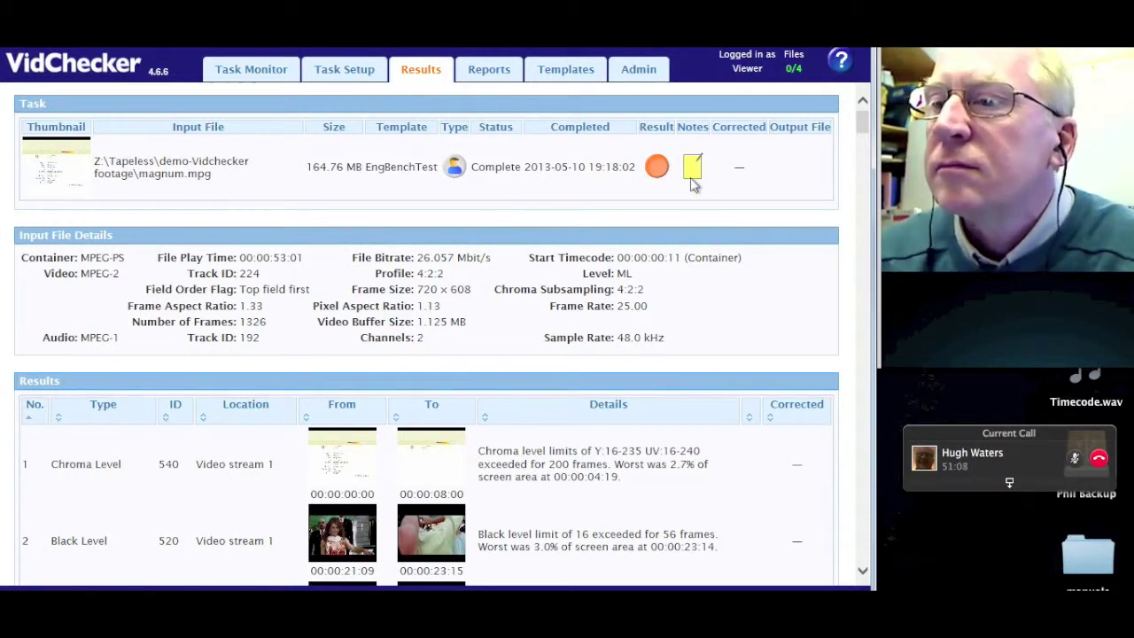
scroll(532, 504, "down", 20)
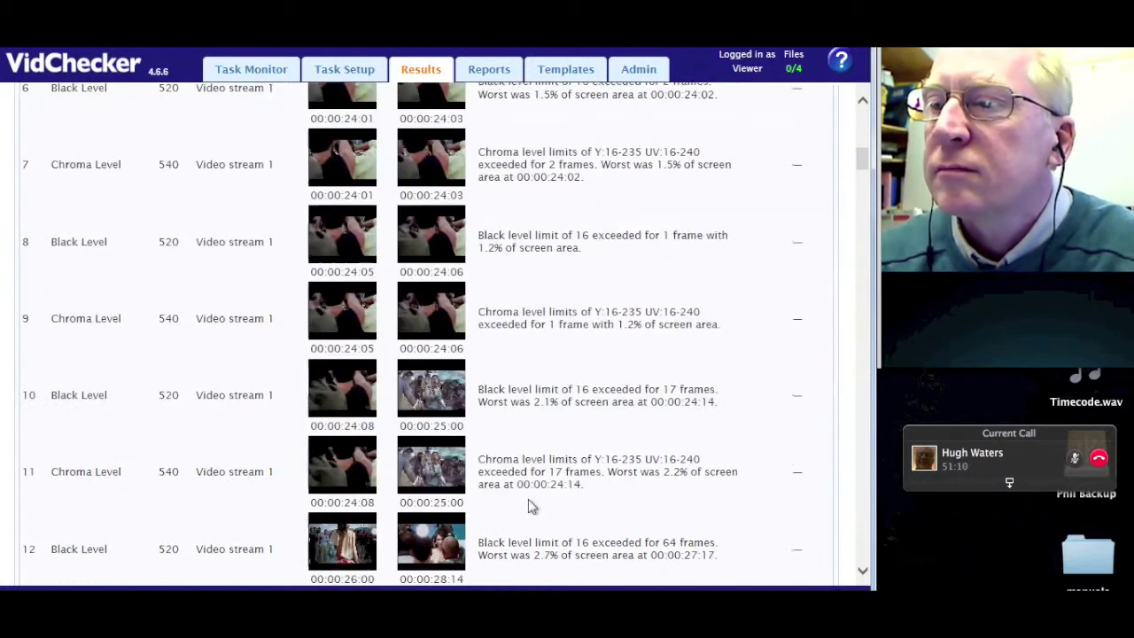
scroll(536, 505, "down", 8)
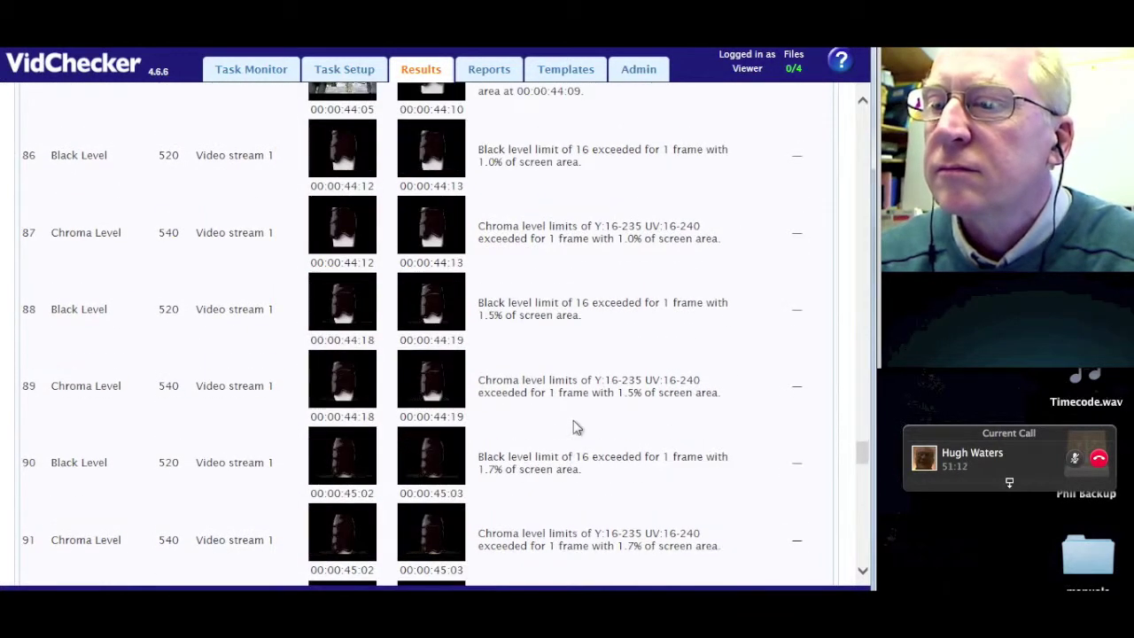
scroll(571, 427, "down", 15)
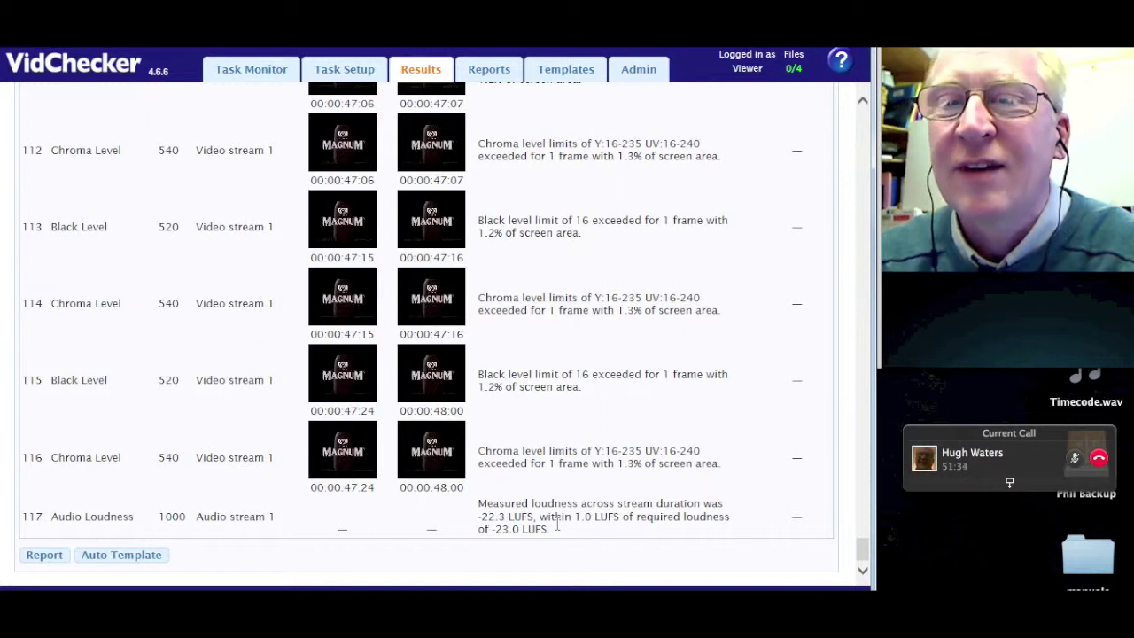
scroll(564, 509, "up", 20)
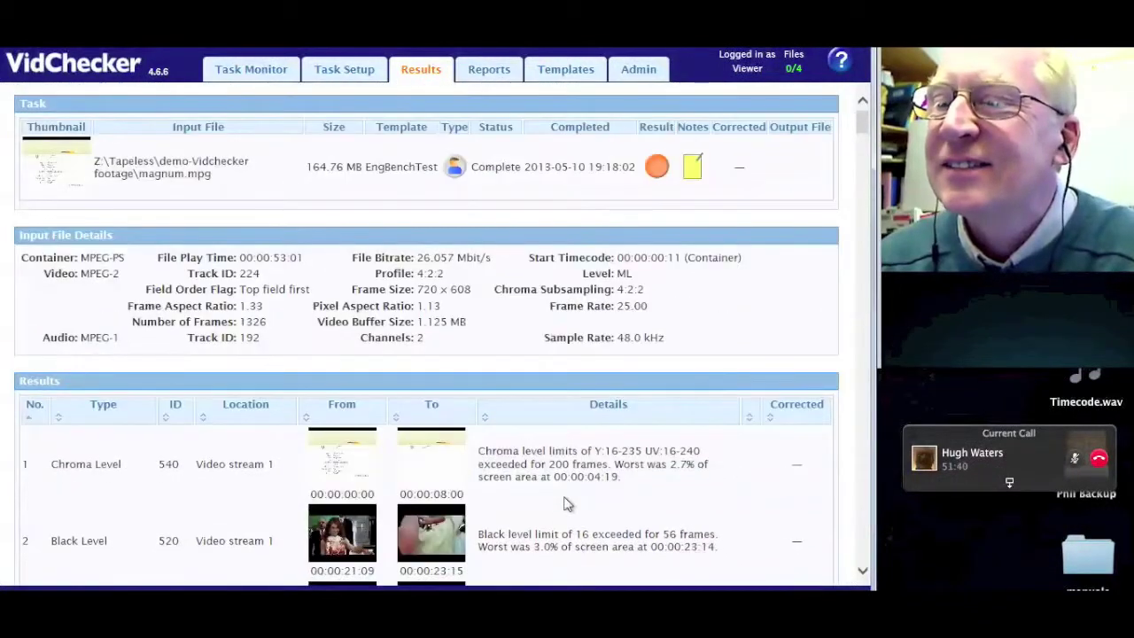
In the EngBenchTest template's Video Checks, enable correction for Chroma Levels, Black Level and RGB Gamut
left_click(562, 78)
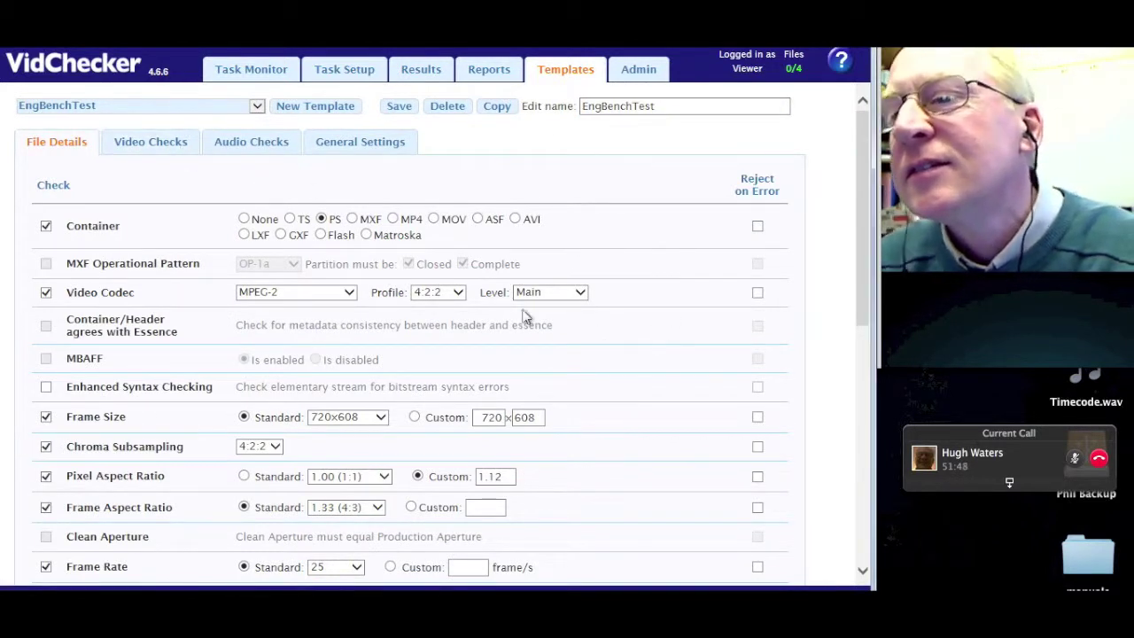
left_click(150, 149)
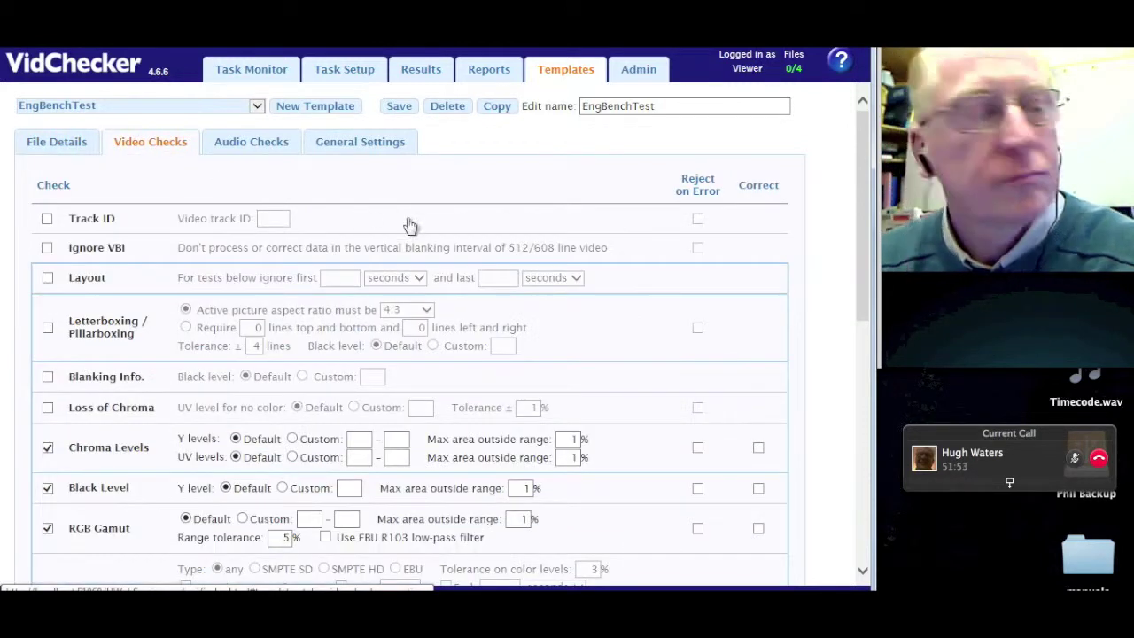
left_click(758, 447)
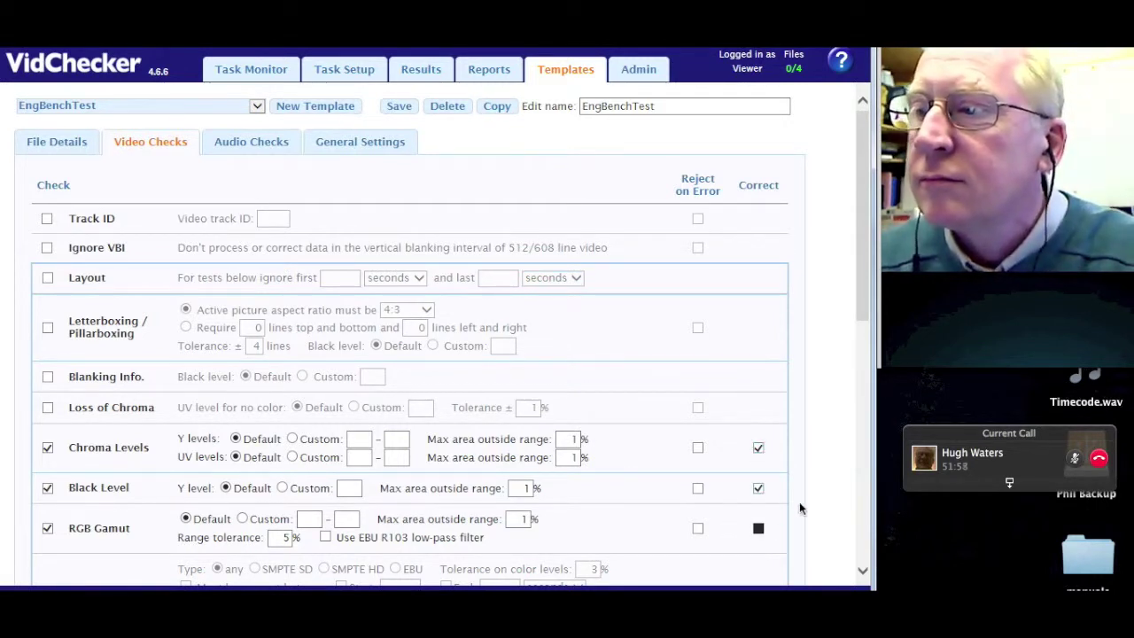
scroll(675, 463, "down", 8)
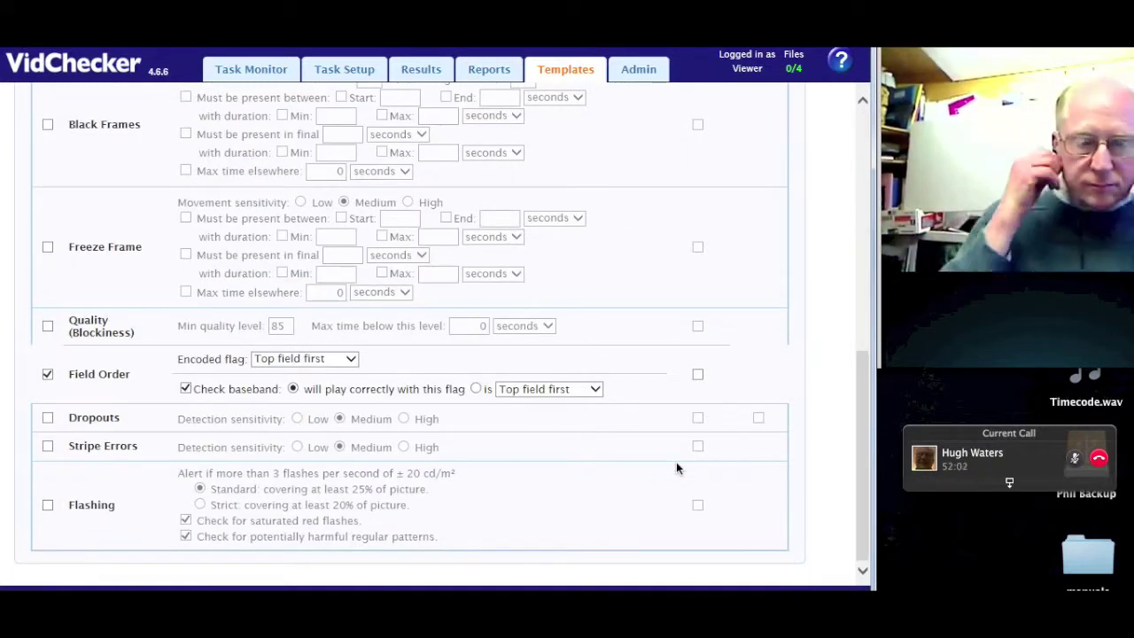
scroll(677, 463, "up", 5)
scroll(677, 468, "up", 2)
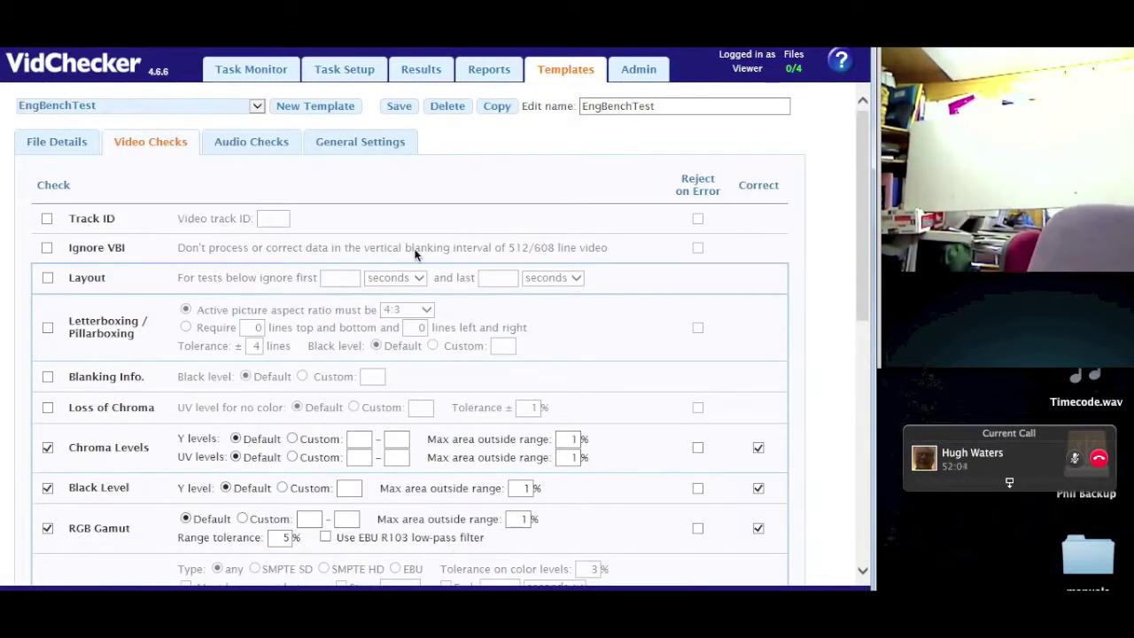
Save the EngBenchTest template and start a new task that checks magnum.mpg with it
left_click(401, 108)
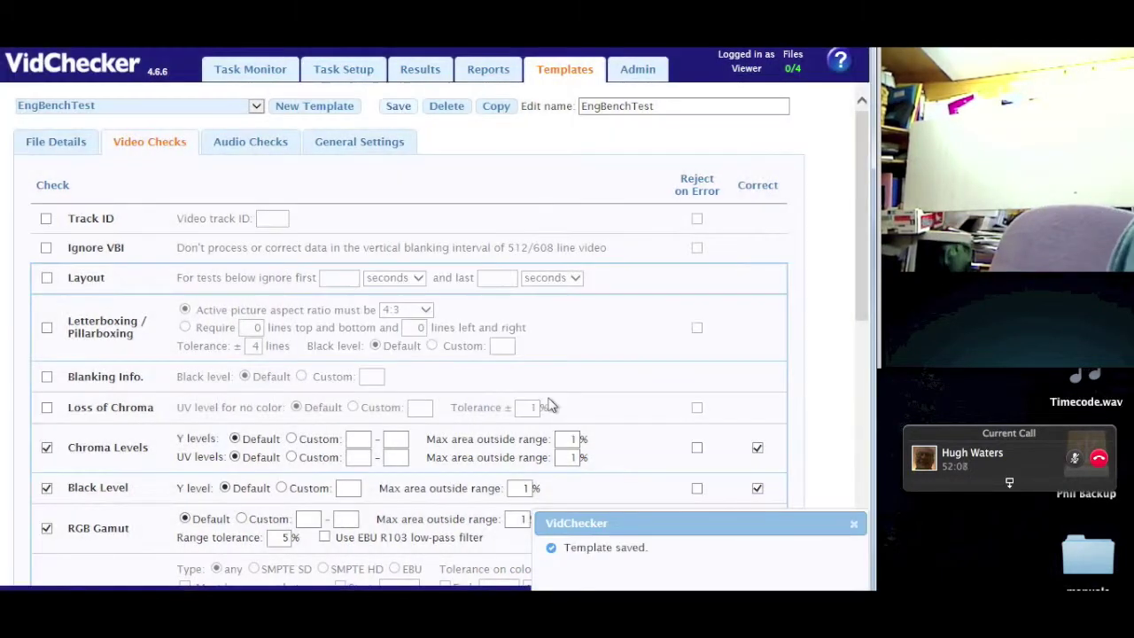
left_click(854, 526)
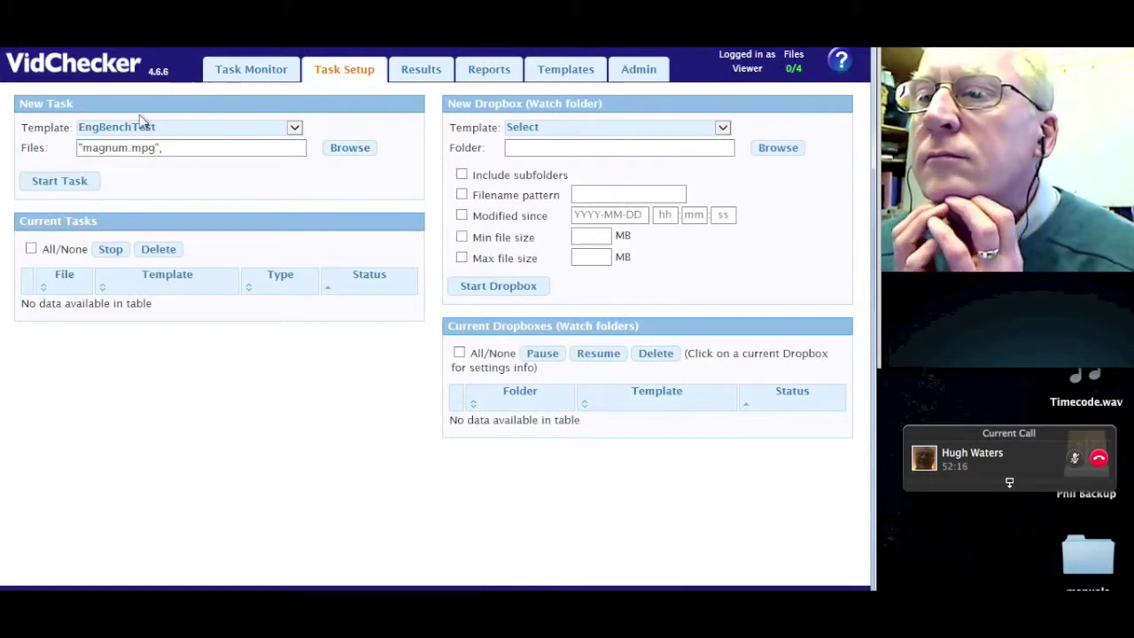
left_click(175, 151)
left_click(60, 183)
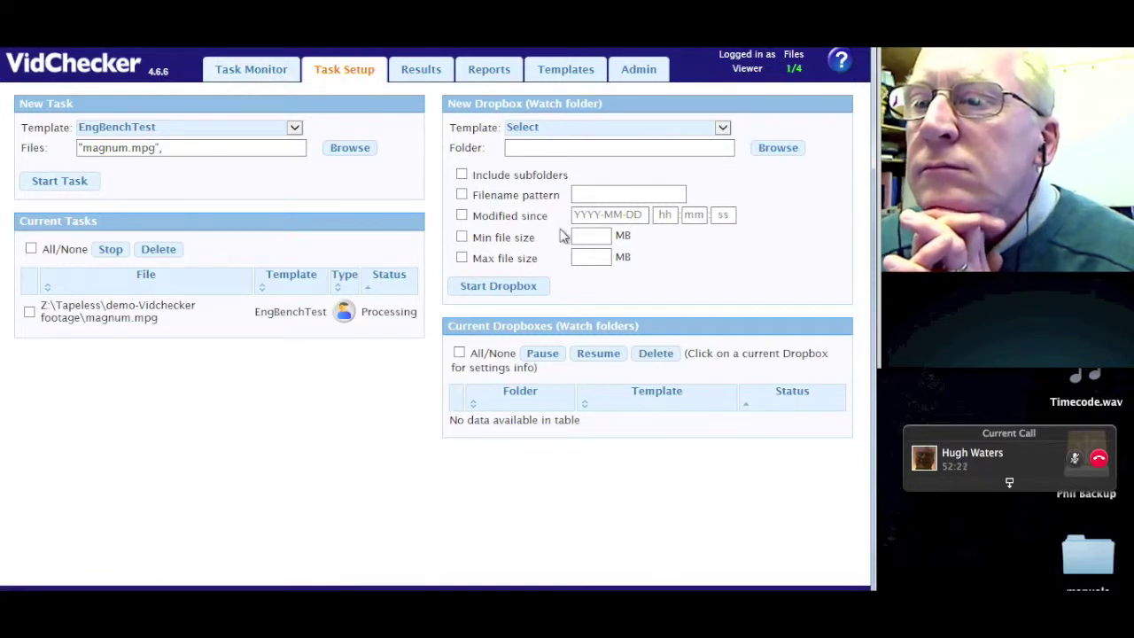
Check the progress of the running EngBenchTest task and review the template's General Settings, including the Output Format options
left_click(265, 98)
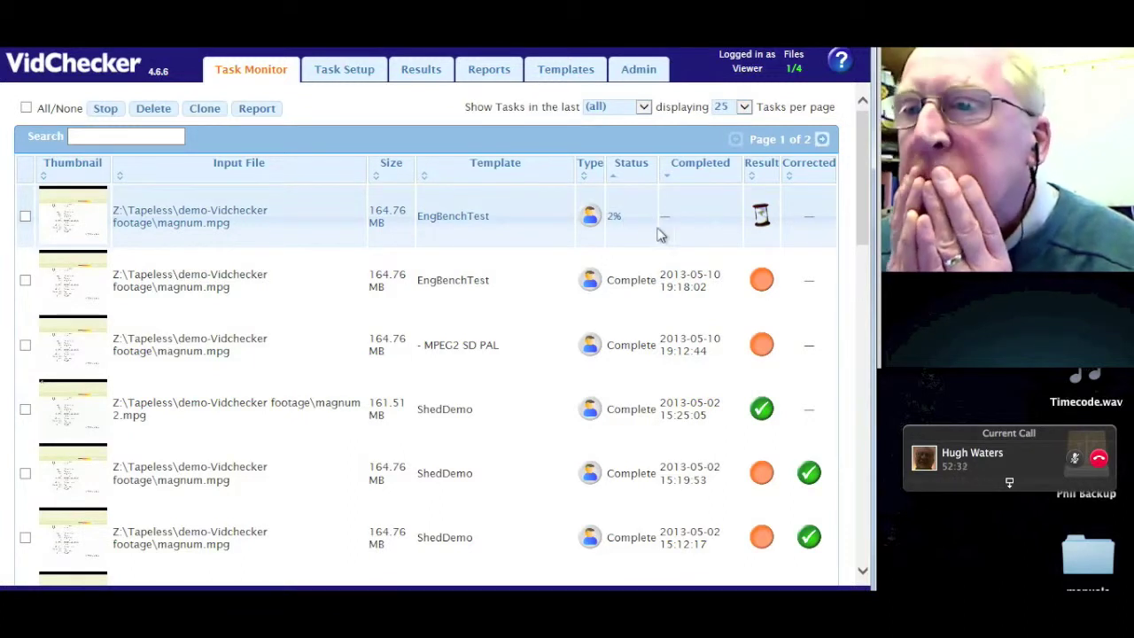
left_click(594, 217)
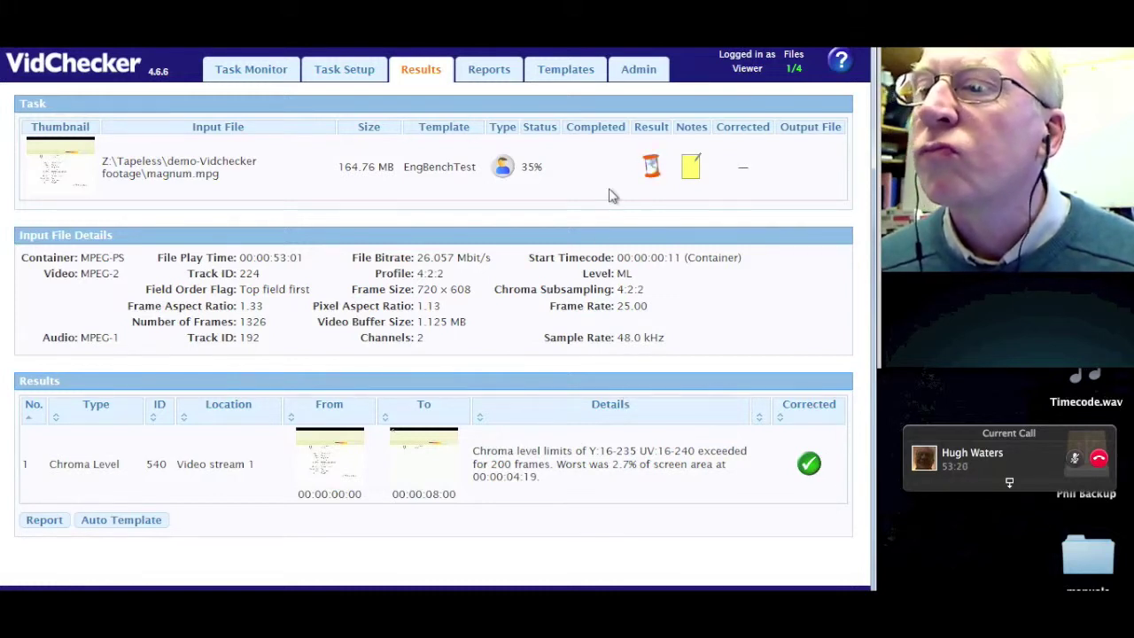
left_click(566, 72)
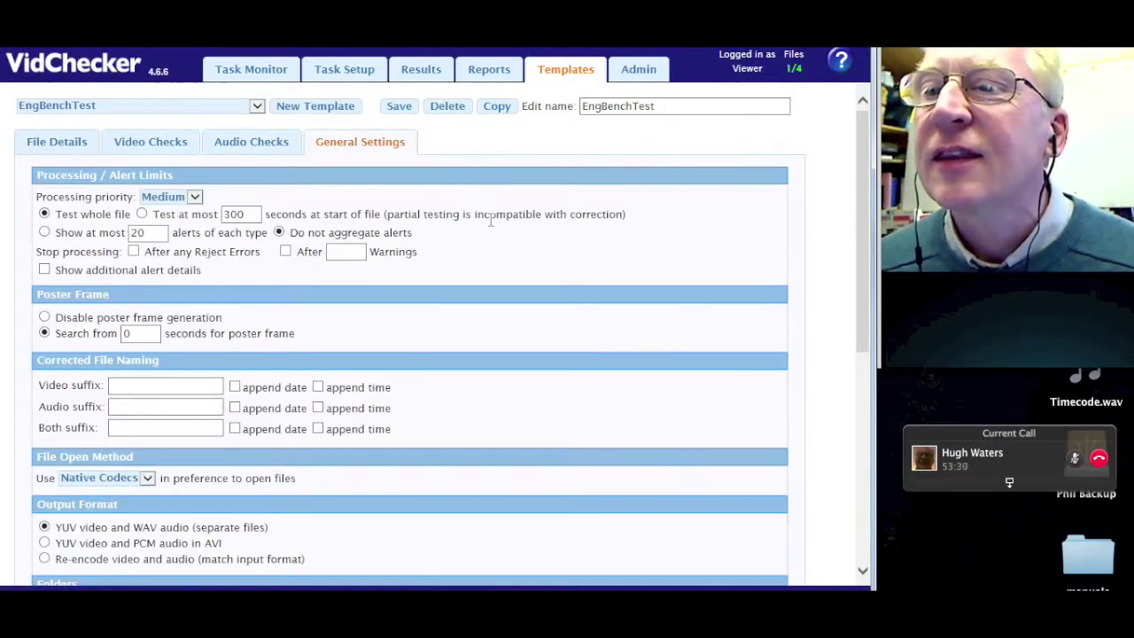
scroll(490, 221, "down", 5)
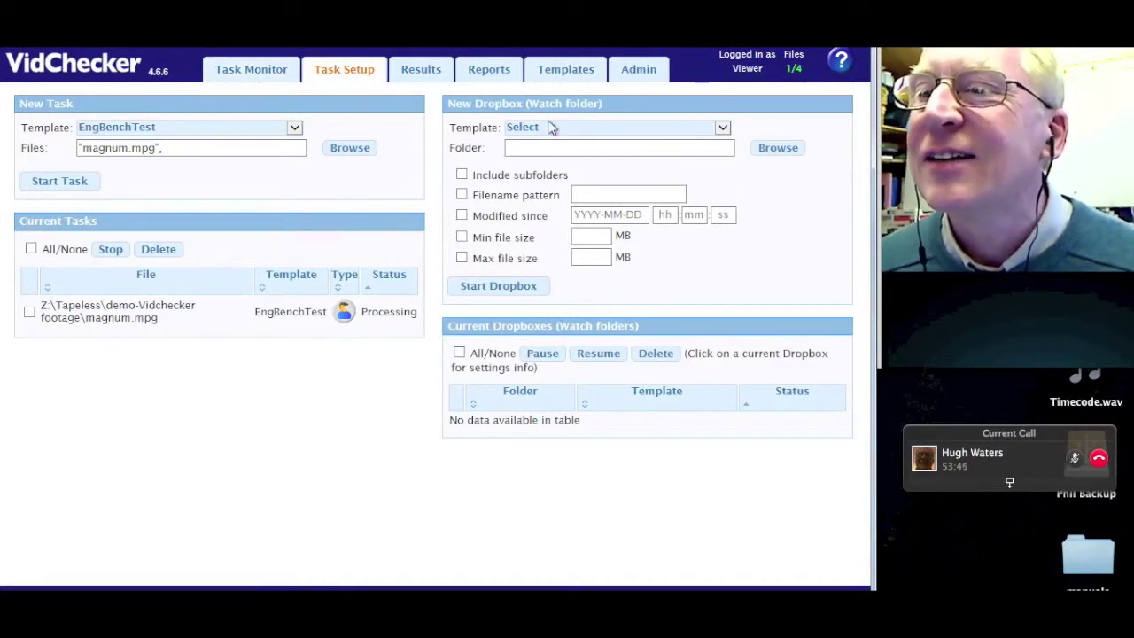
Open the running magnum.mpg task's results and examine the Corrected status of the Black Level and Chroma Level entries
left_click(255, 68)
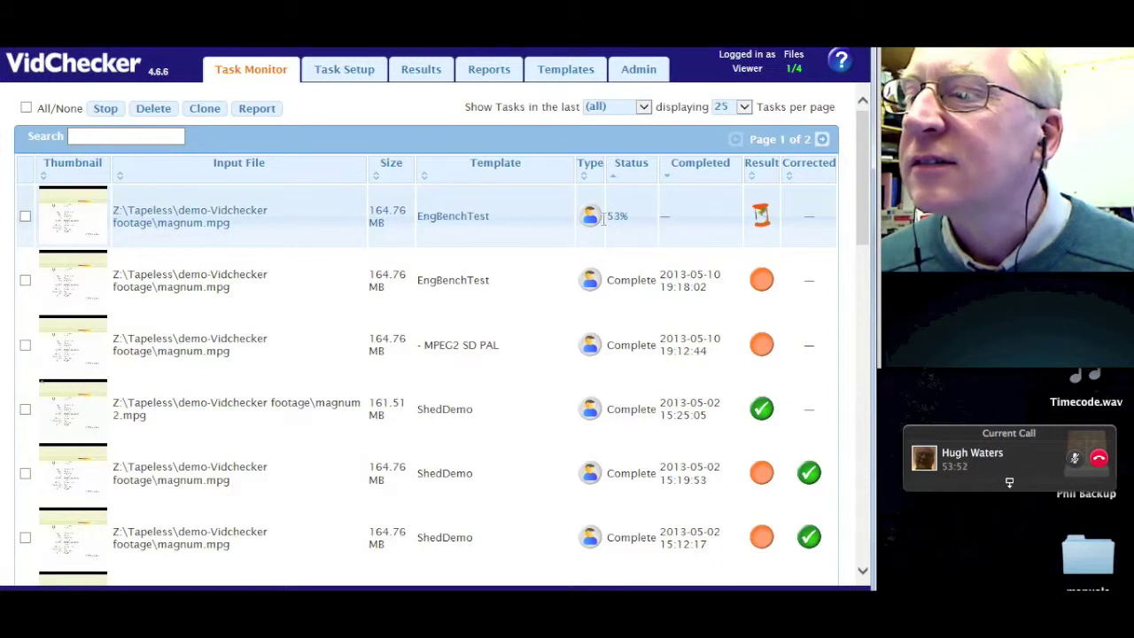
double_click(477, 216)
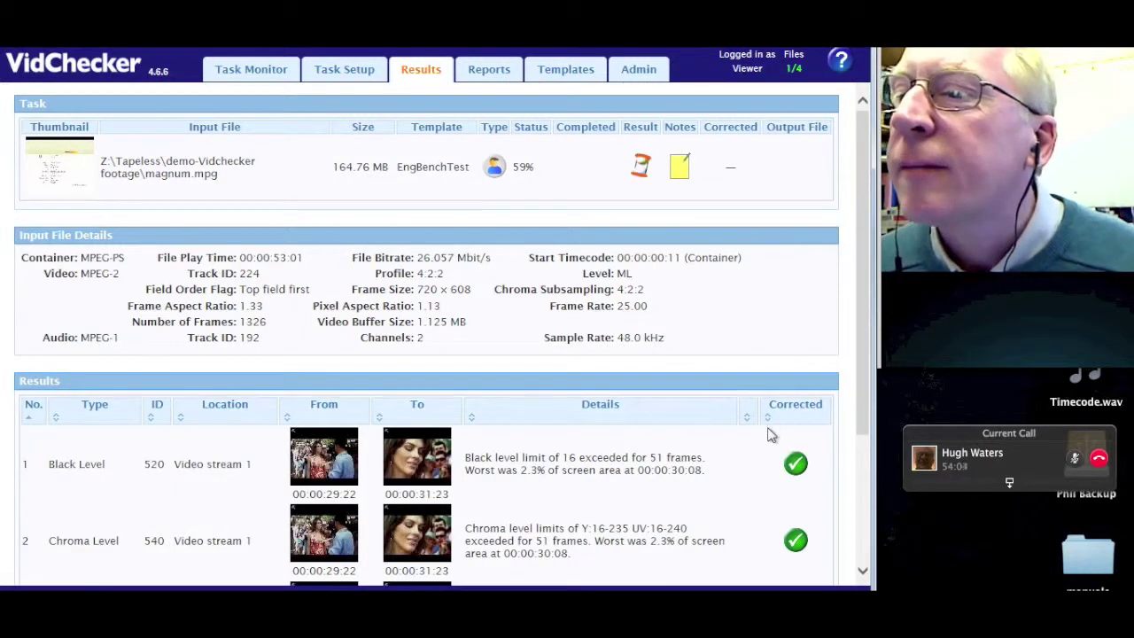
scroll(769, 434, "down", 3)
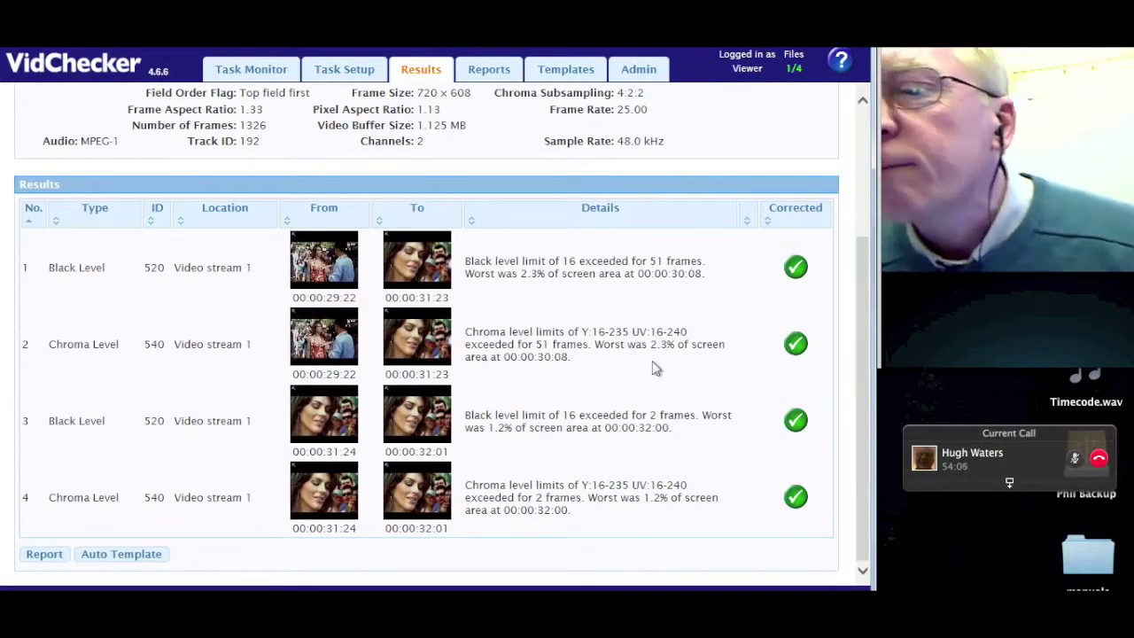
scroll(576, 366, "down", 5)
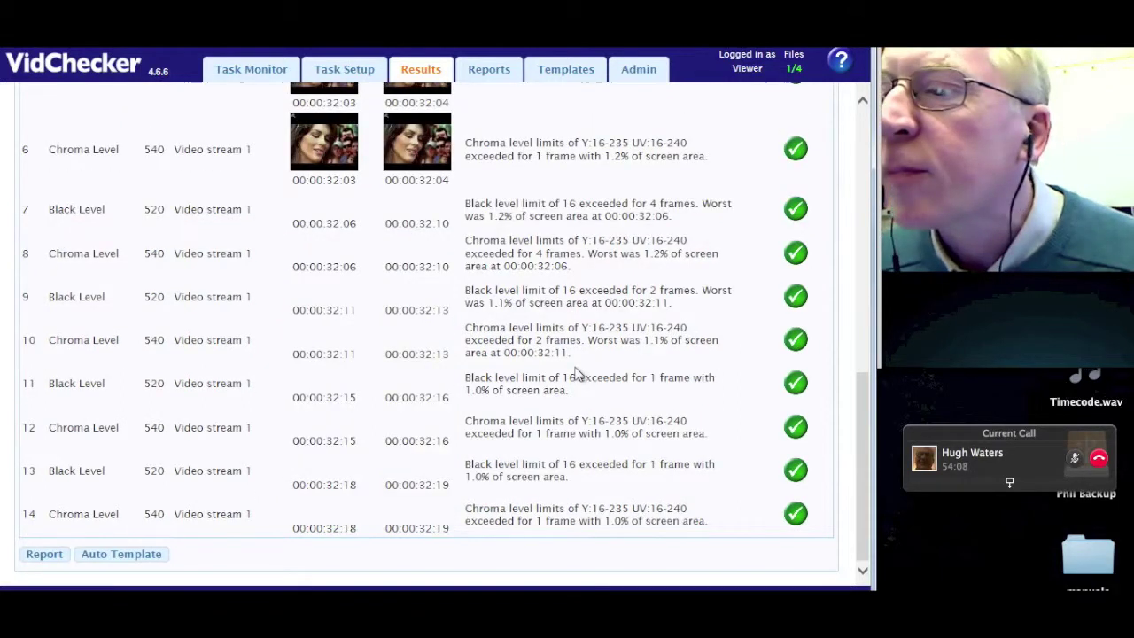
scroll(576, 366, "up", 10)
scroll(779, 443, "down", 2)
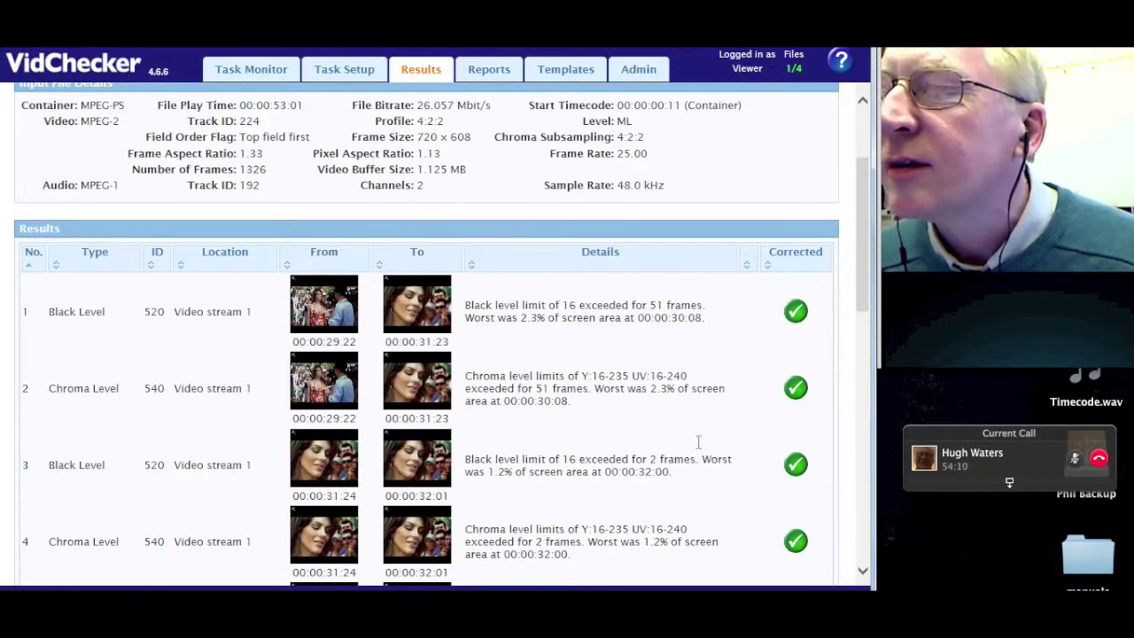
scroll(701, 450, "down", 8)
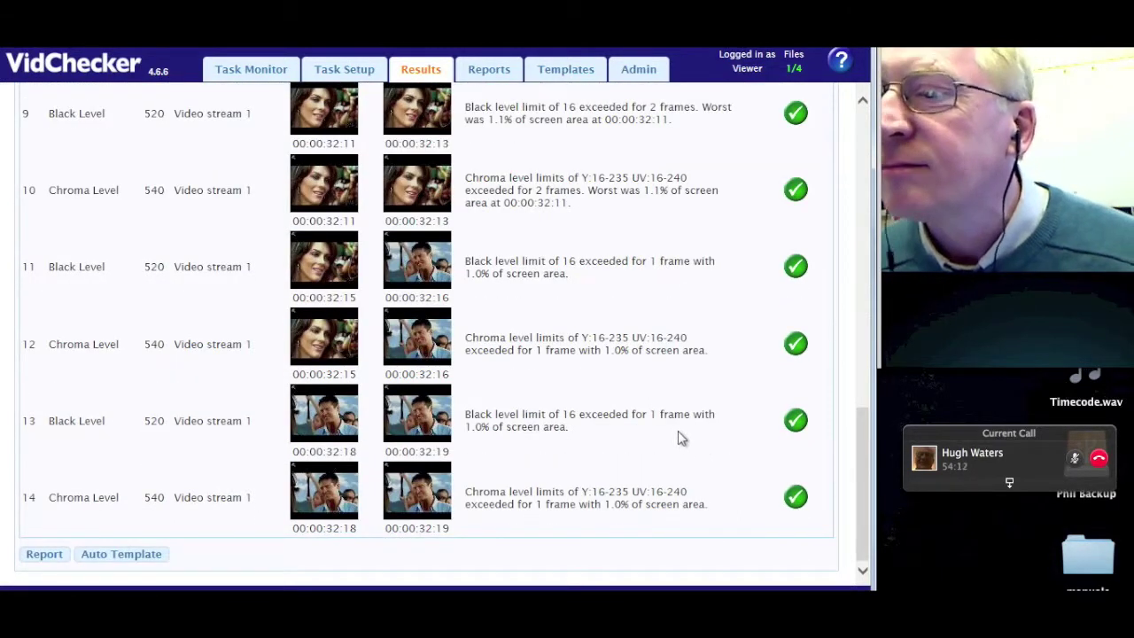
scroll(679, 430, "down", 6)
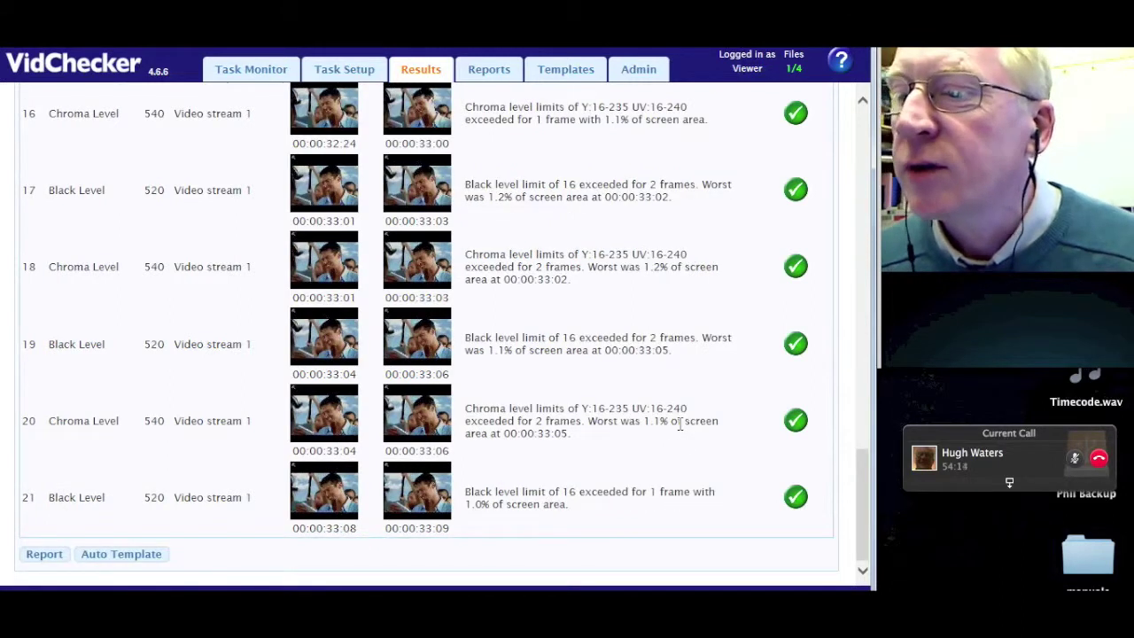
scroll(680, 425, "up", 1)
scroll(679, 426, "down", 1)
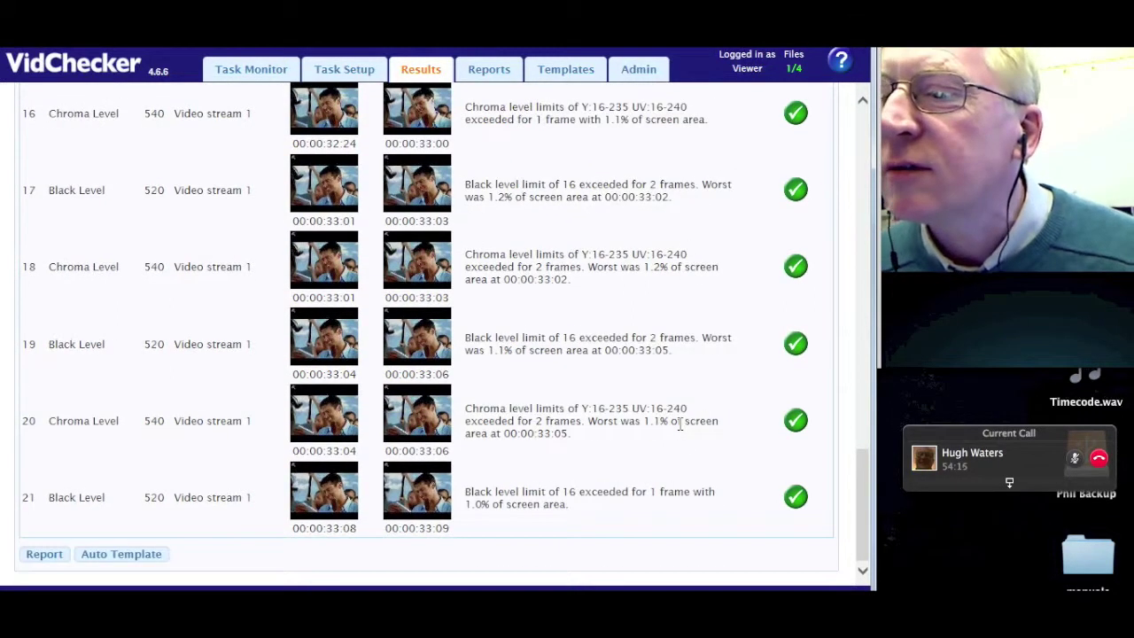
scroll(682, 421, "down", 3)
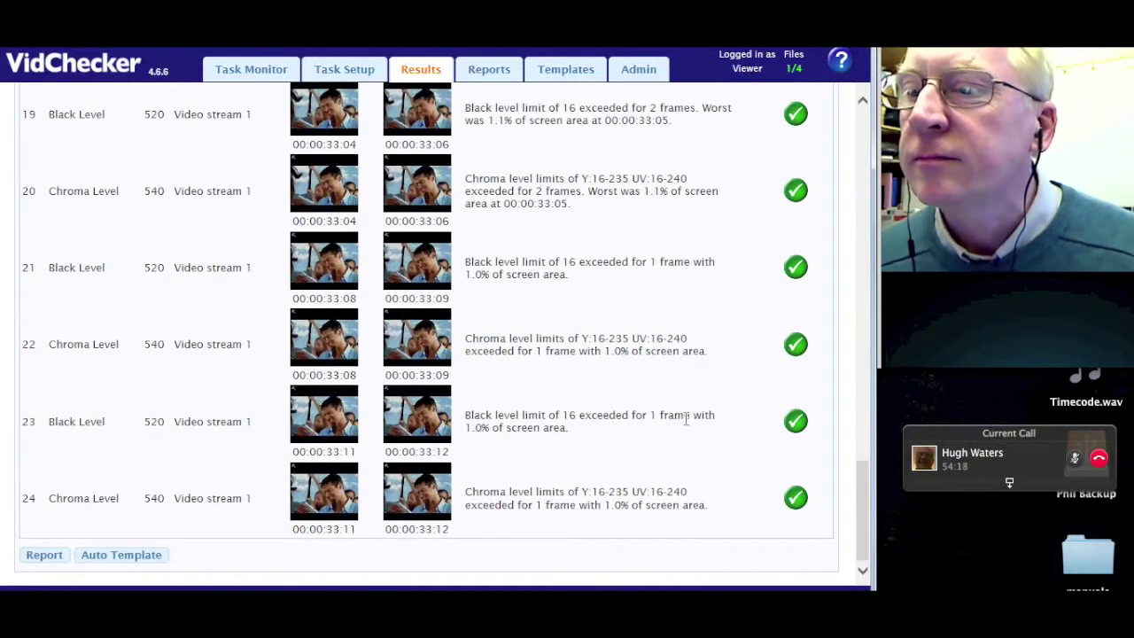
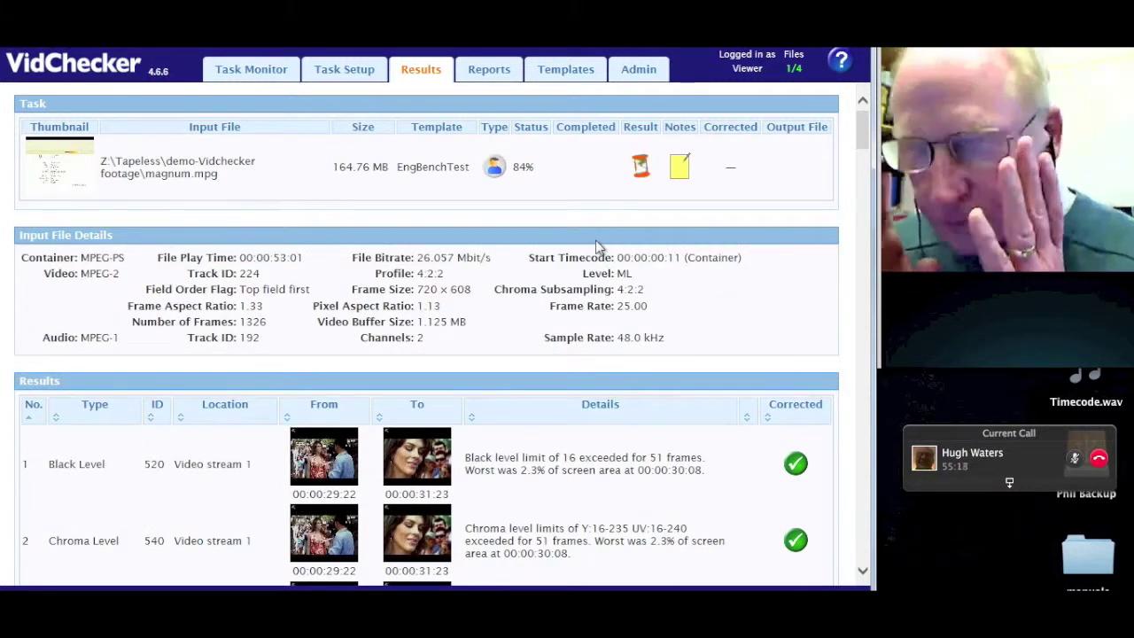
Follow the magnum.mpg correction task to completion and review its whole results list down to the Audio Loudness entry
scroll(597, 247, "down", 20)
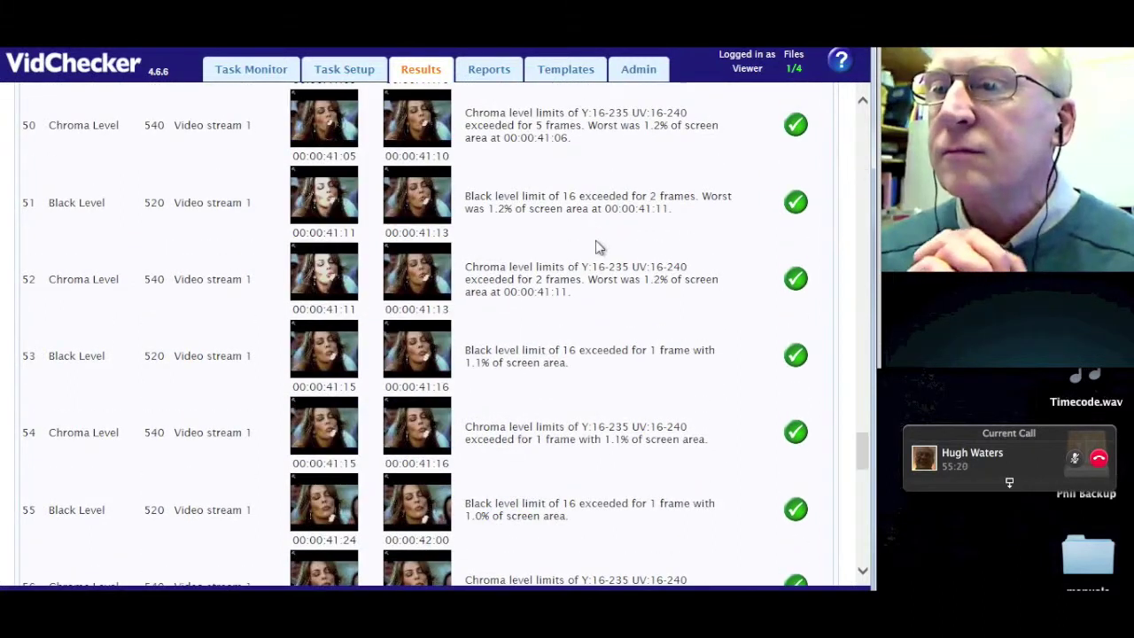
scroll(596, 247, "down", 15)
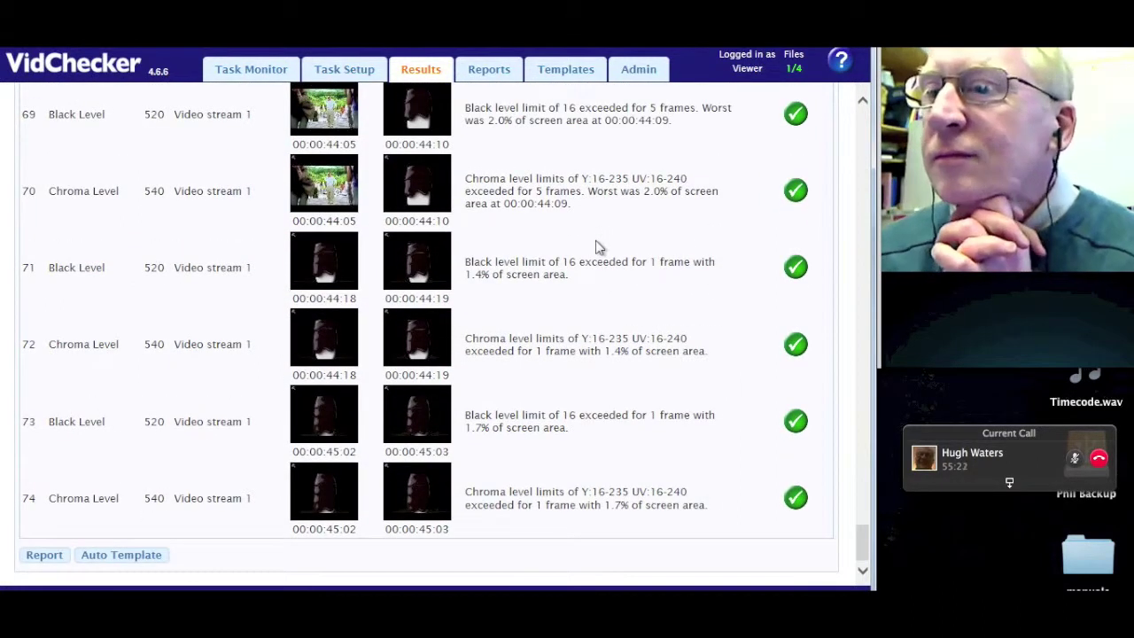
scroll(596, 246, "up", 20)
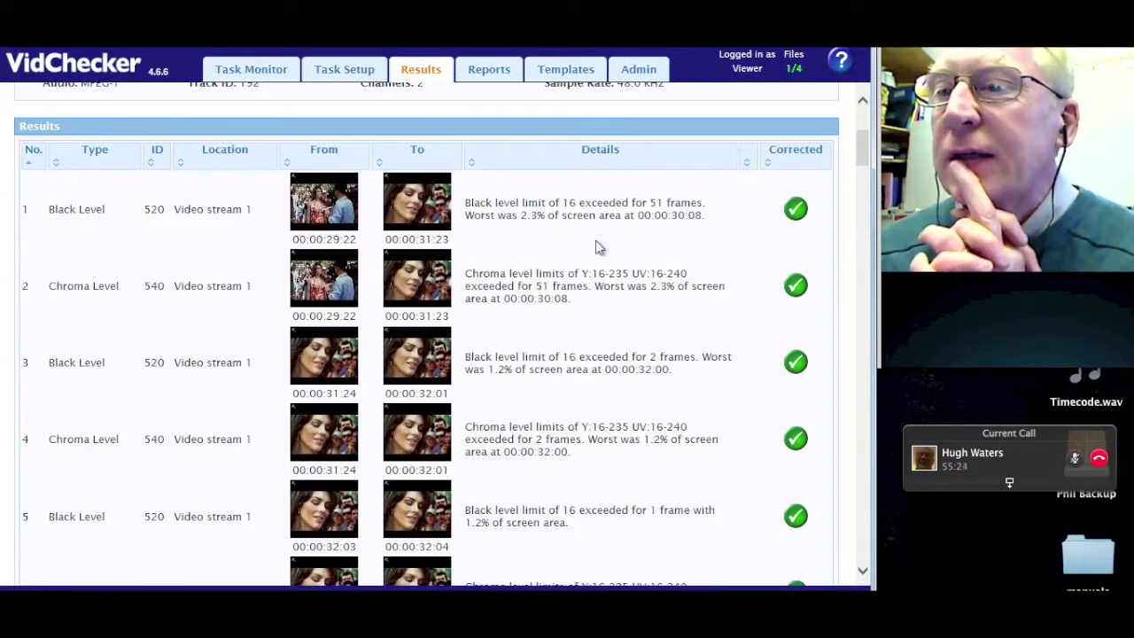
scroll(596, 246, "up", 5)
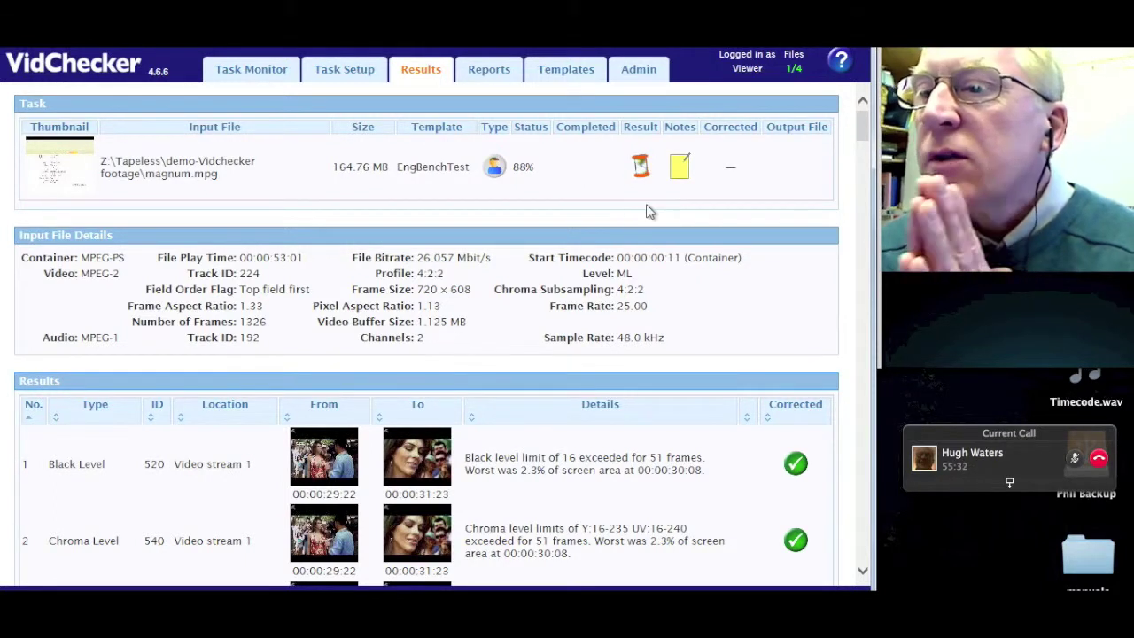
left_click(716, 250)
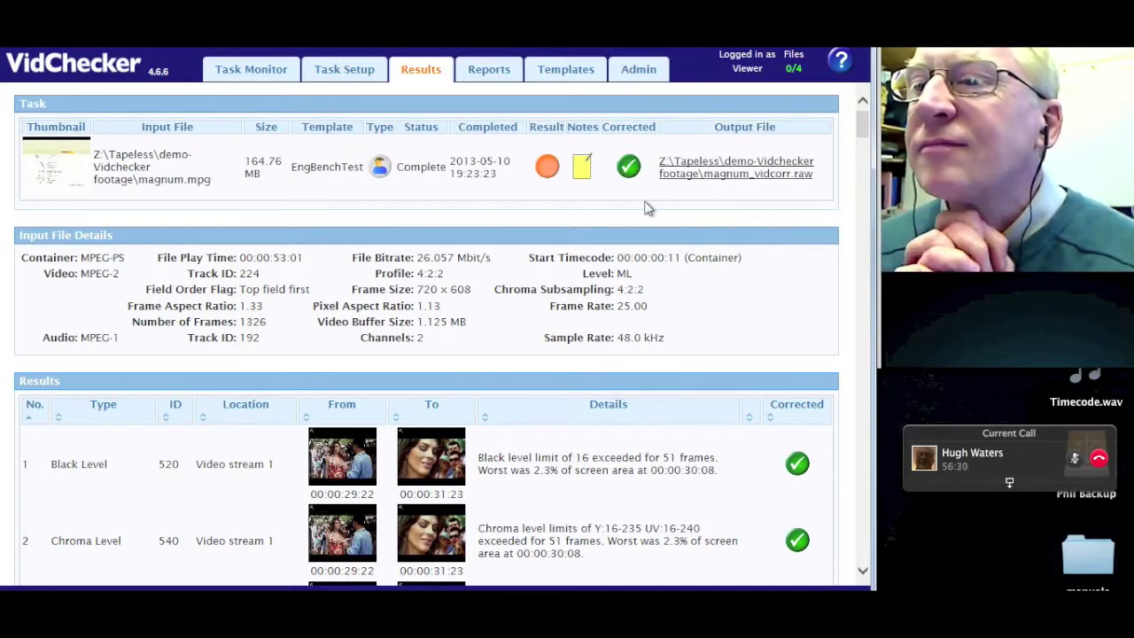
scroll(647, 208, "down", 20)
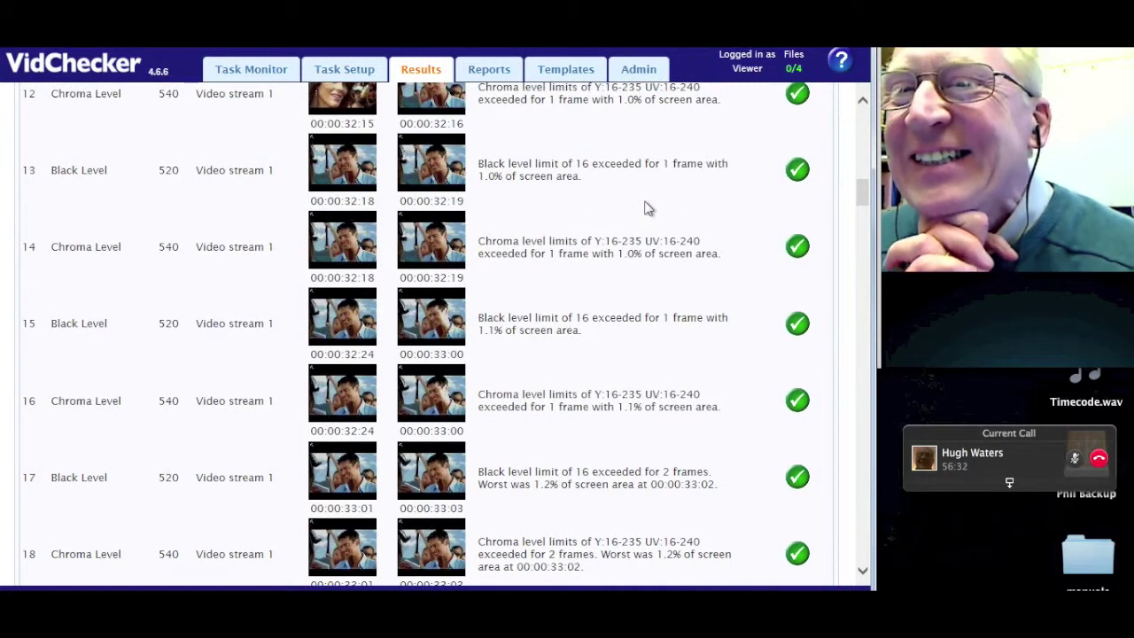
scroll(648, 208, "down", 20)
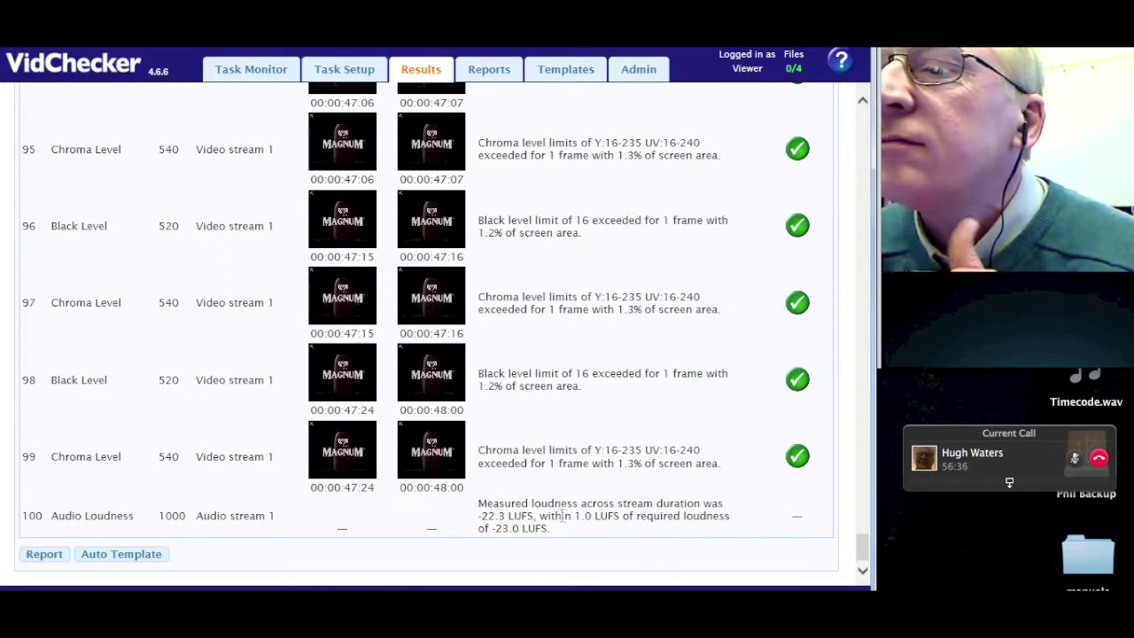
scroll(696, 321, "up", 20)
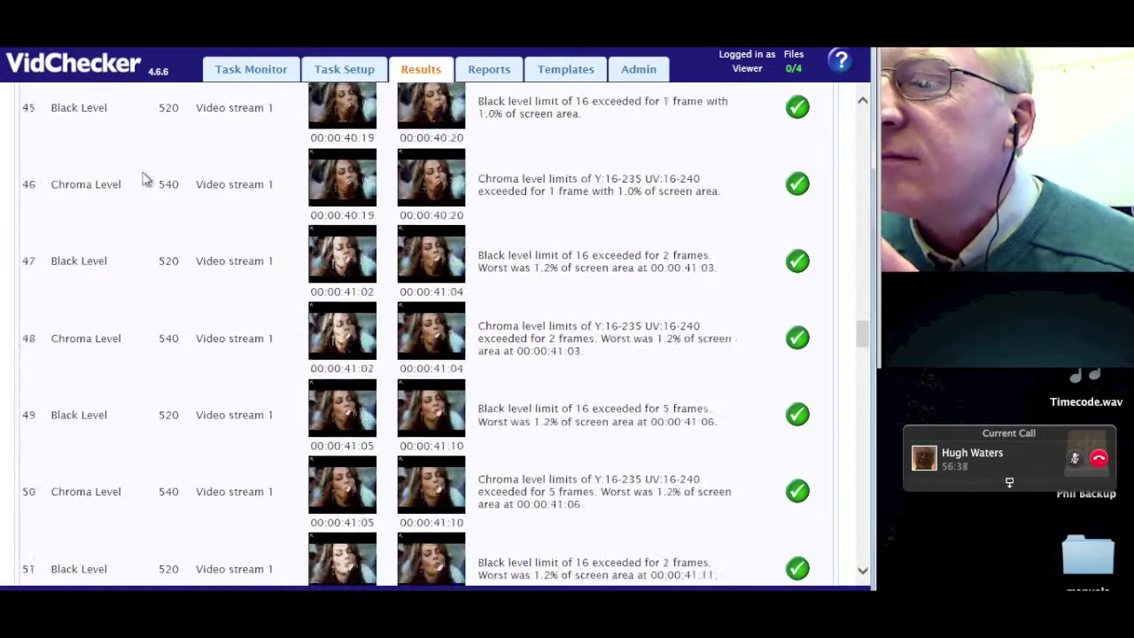
scroll(146, 179, "up", 20)
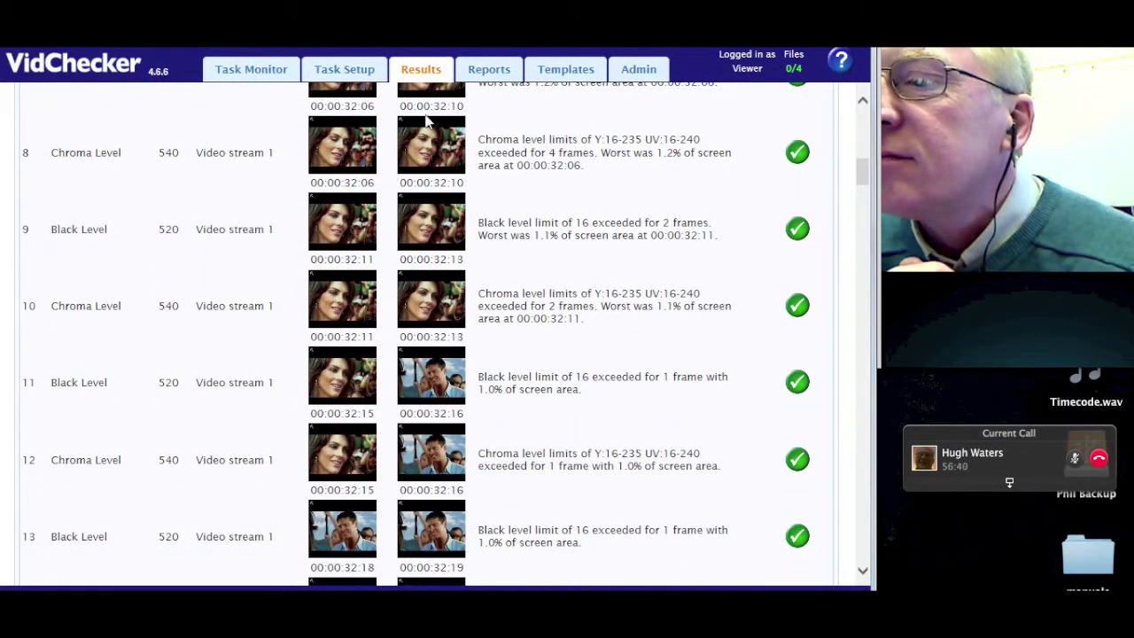
Switch to Finder, sort the demo-Vidchecker footage folder by date modified, look for the corrected magnum_vidcorr files and close the window
key("super+Tab")
left_click(497, 77)
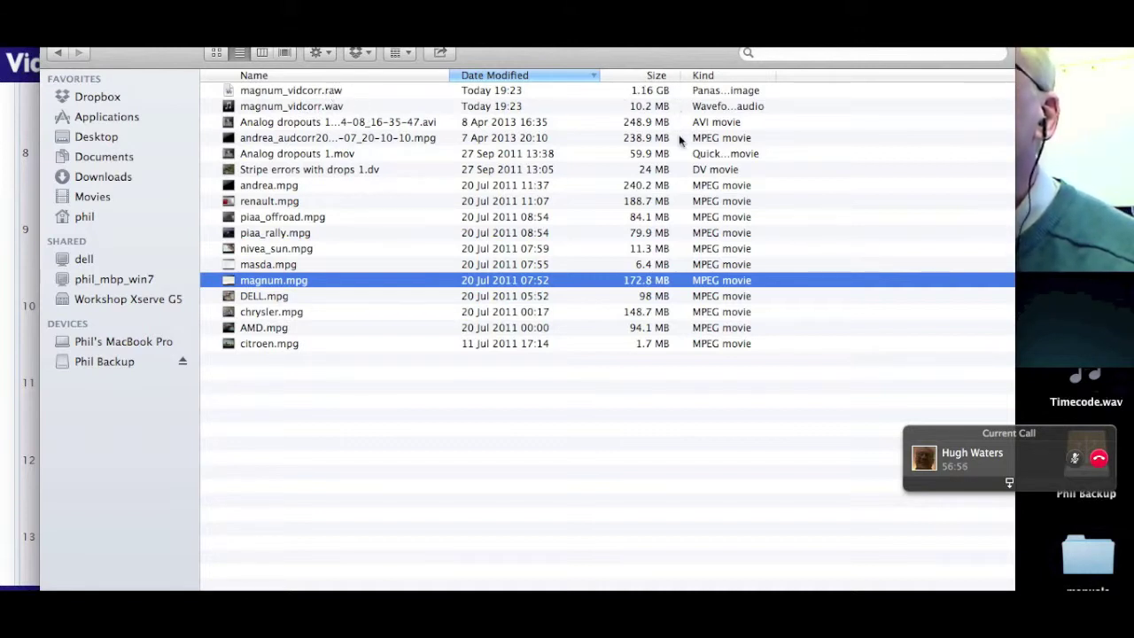
left_click_drag(141, 63, 148, 92)
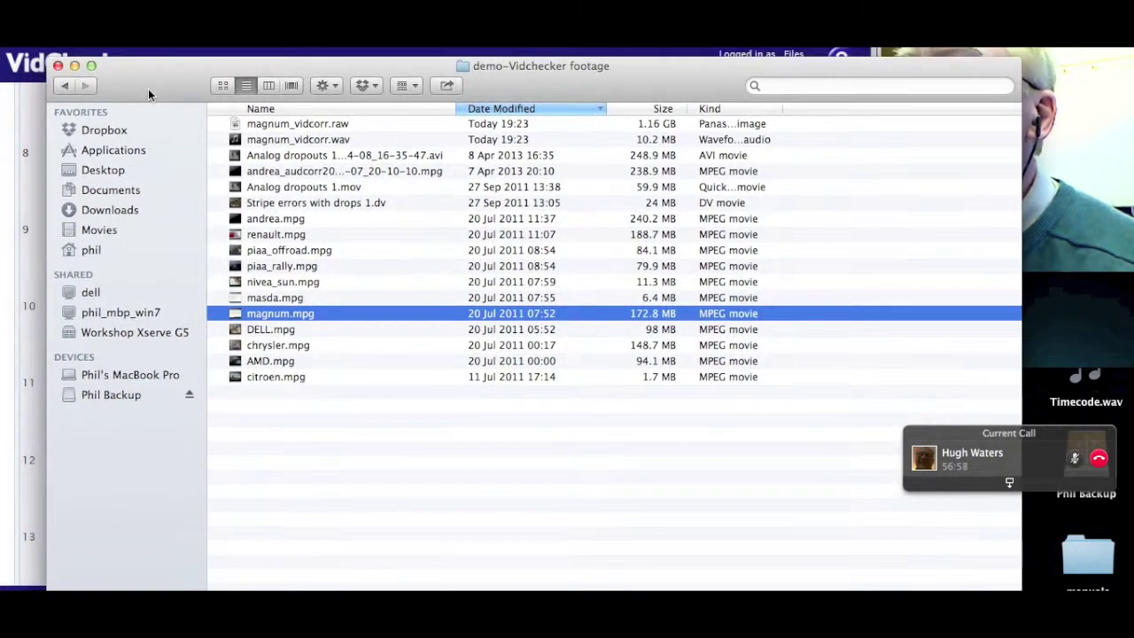
left_click(57, 67)
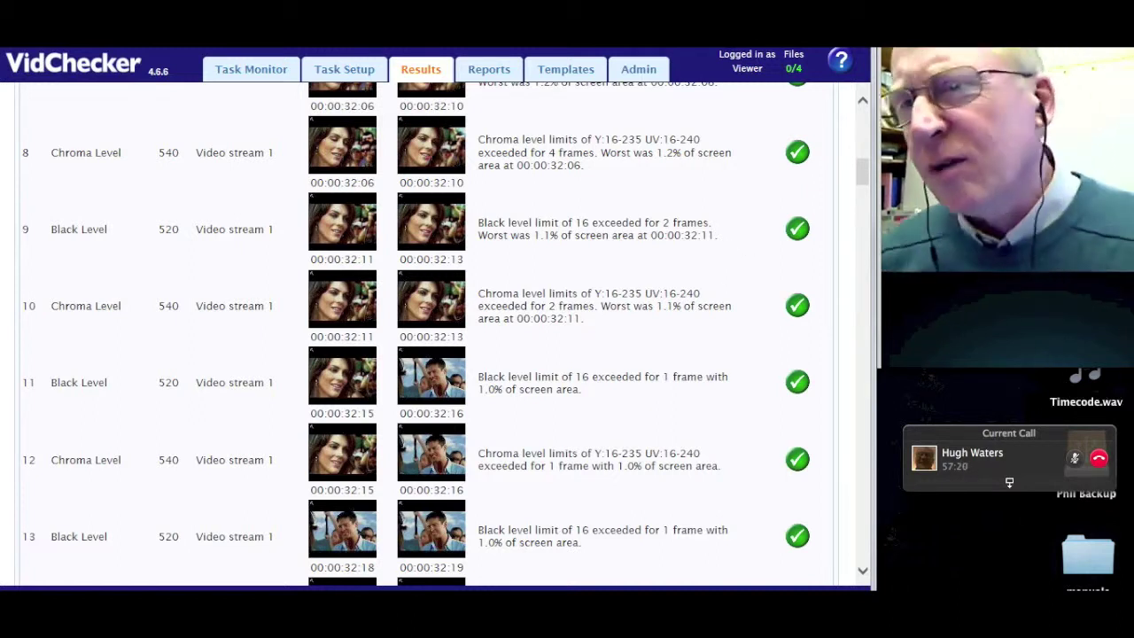
Switch to Skype and reposition its call window in front of the VidChecker results
left_click(951, 88)
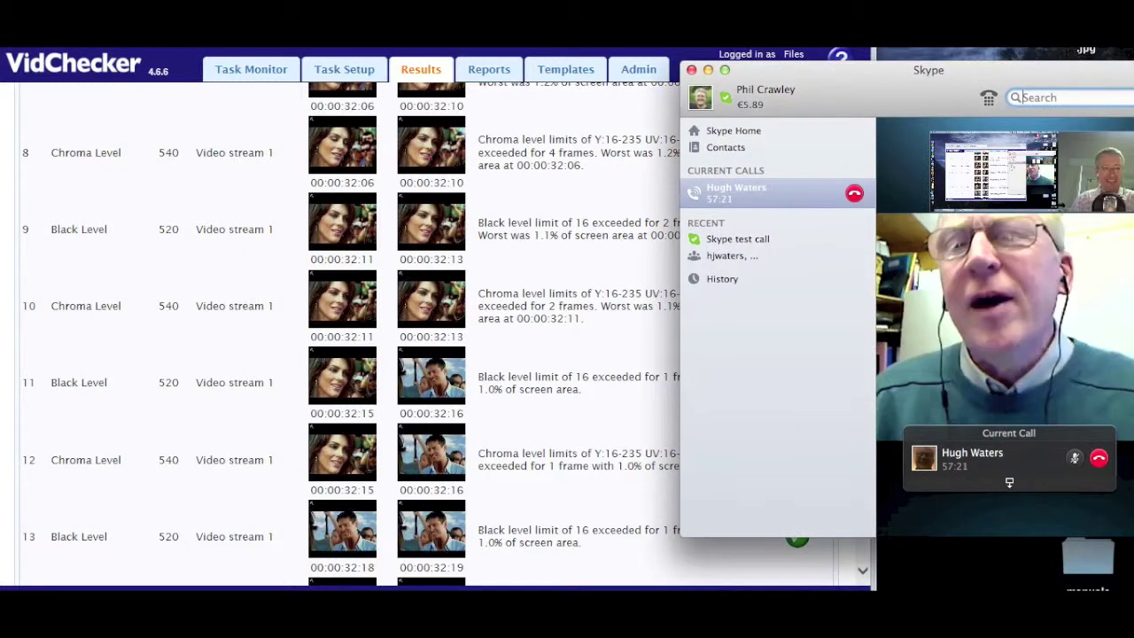
key("super+Tab")
left_click(984, 80)
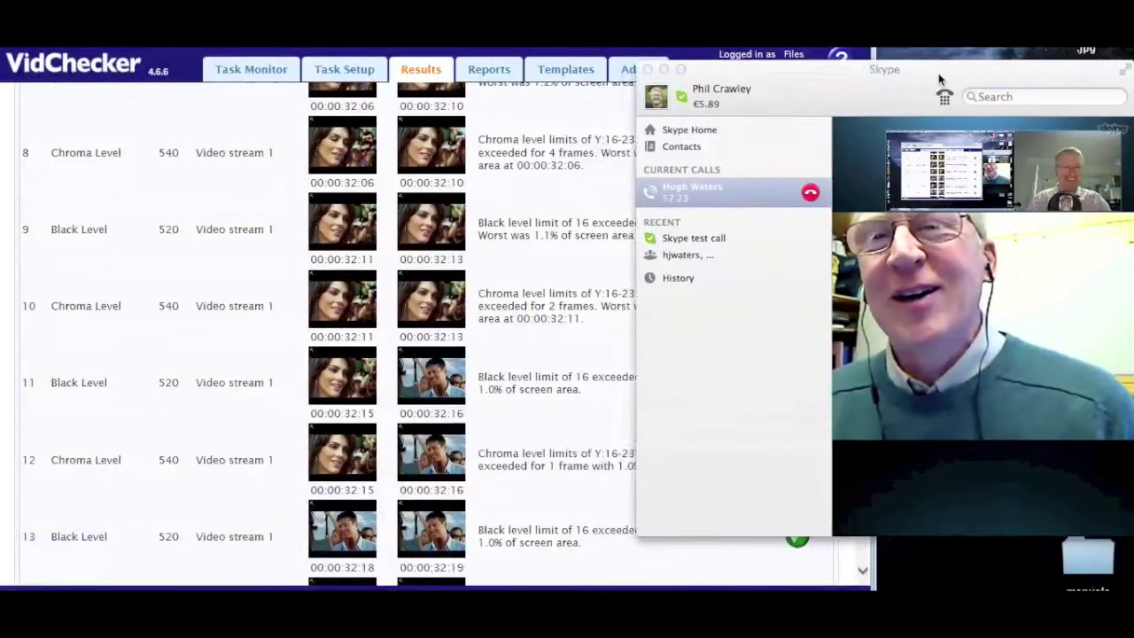
key("super+Tab")
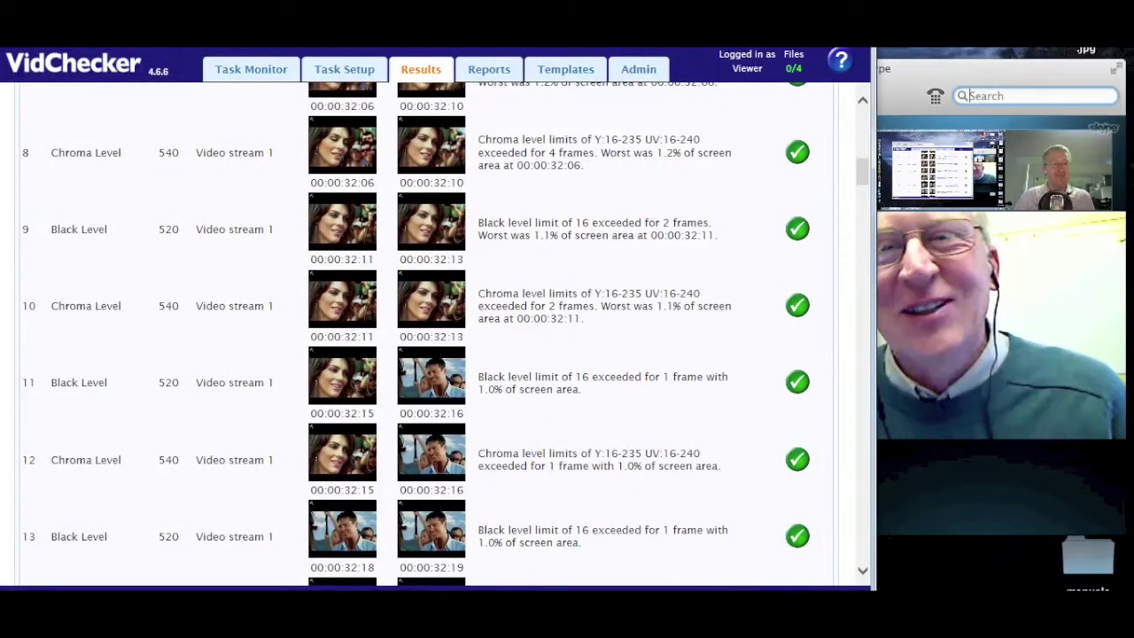
left_click(907, 71)
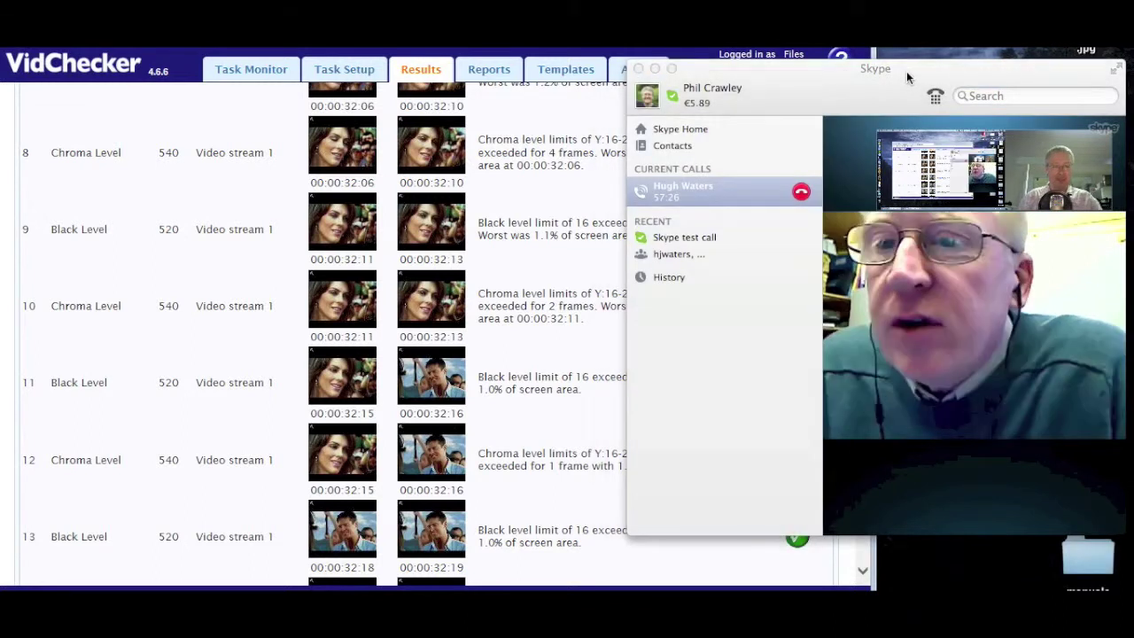
left_click(605, 312)
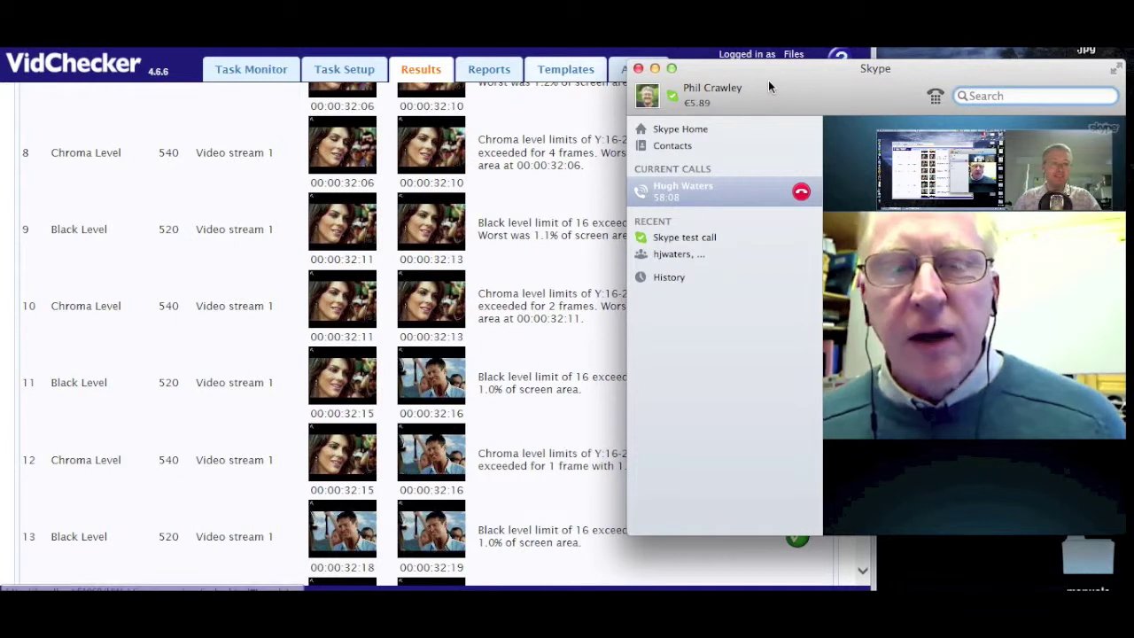
left_click_drag(768, 80, 809, 132)
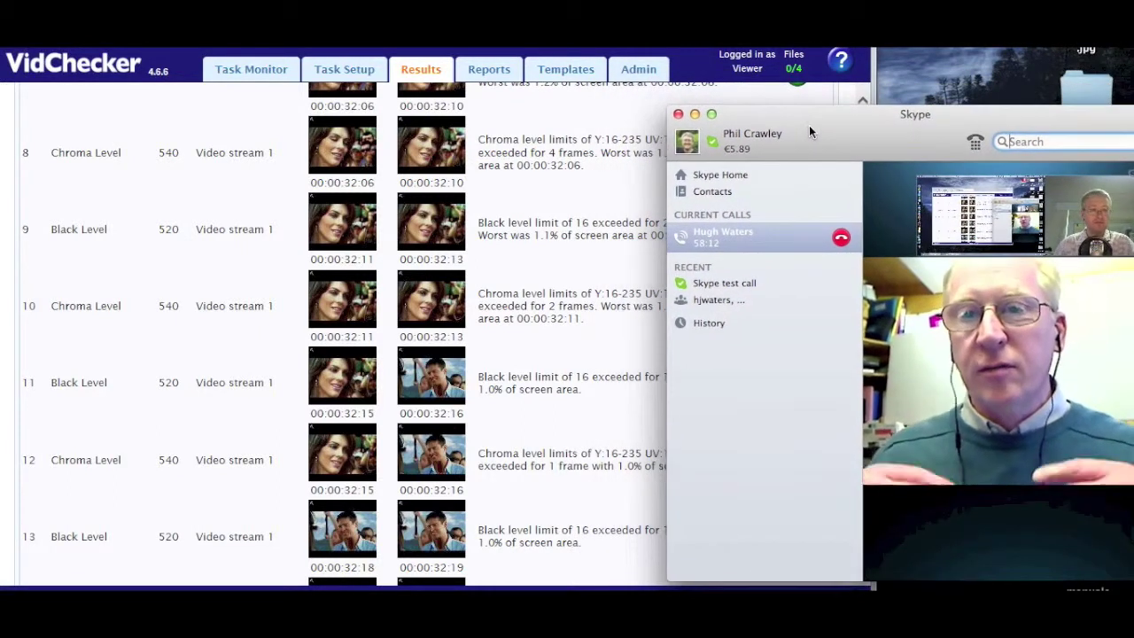
Bring the VidChecker results in front of Skype, then switch to Finder and reposition its home folder window over them
left_click(749, 95)
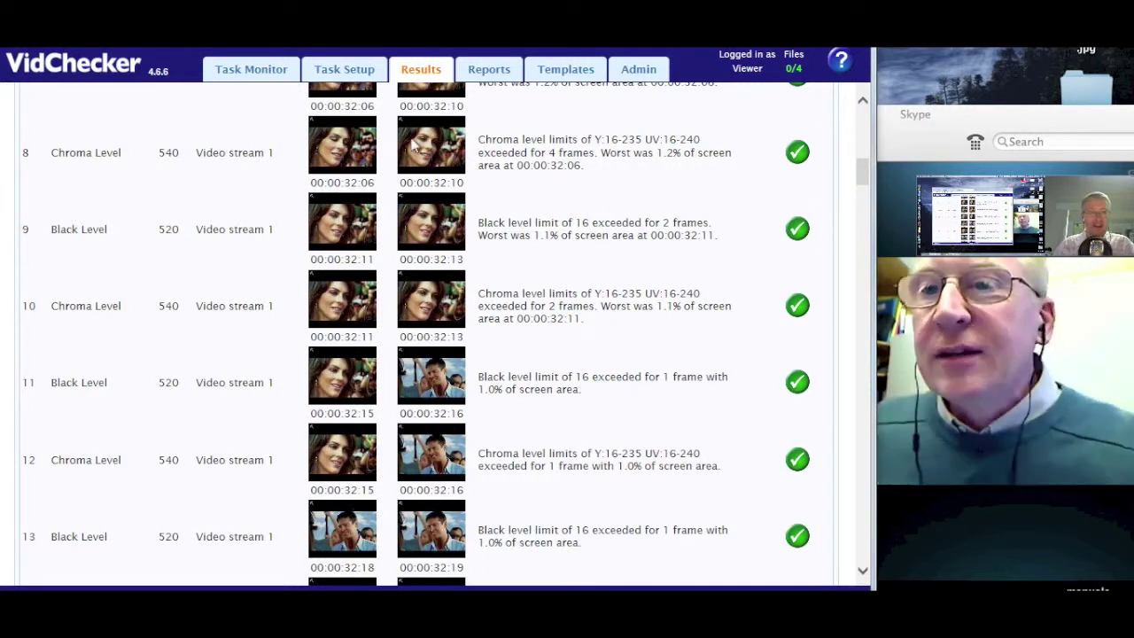
left_click(2, 93)
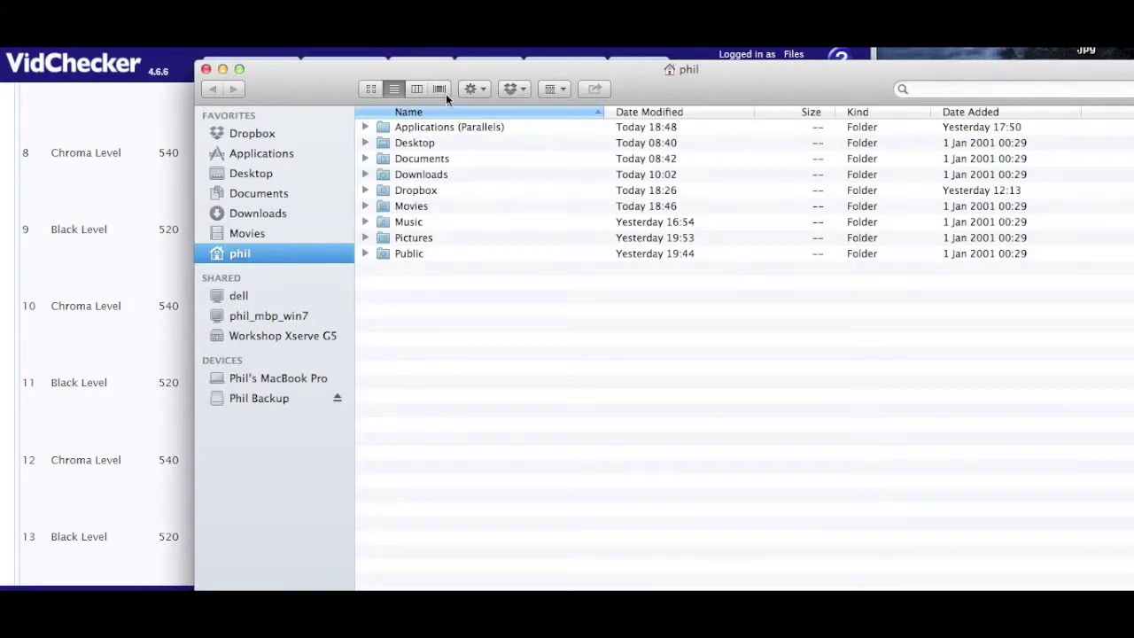
left_click_drag(465, 64, 294, 82)
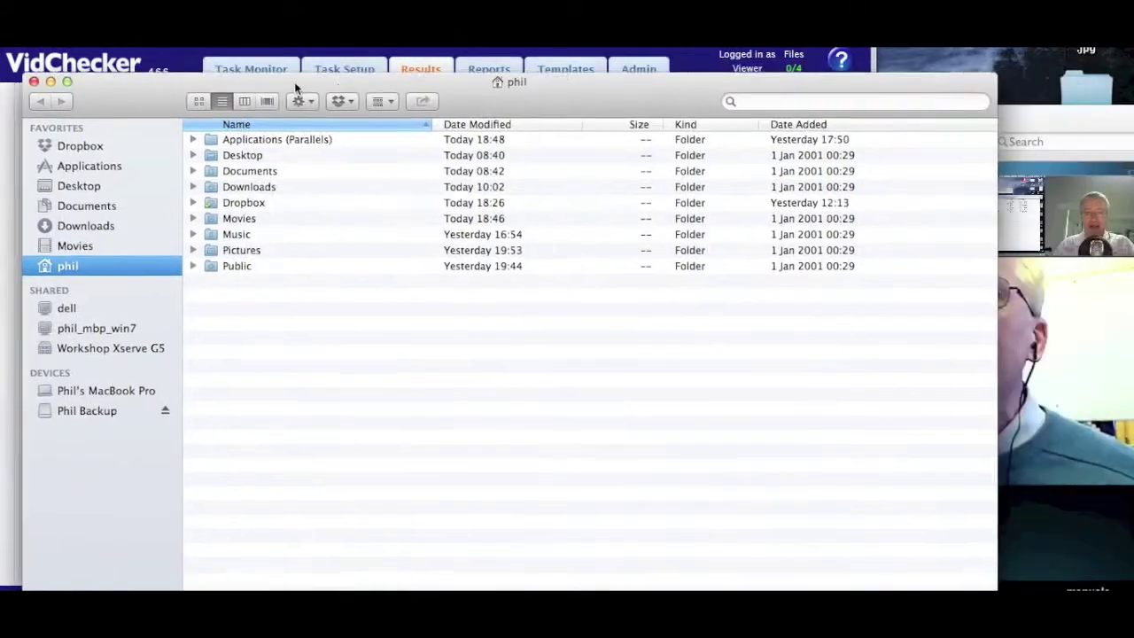
Open QC101.pdf from the QC folder inside the Desktop's Root6_Training_June2010 folder
left_click(92, 191)
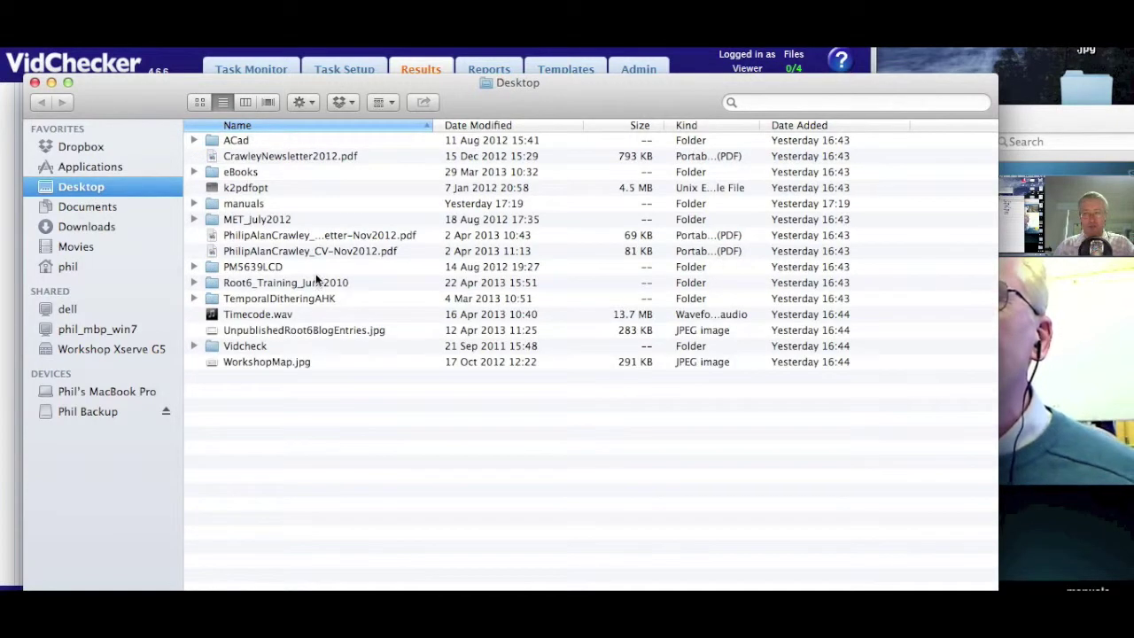
left_click(215, 283)
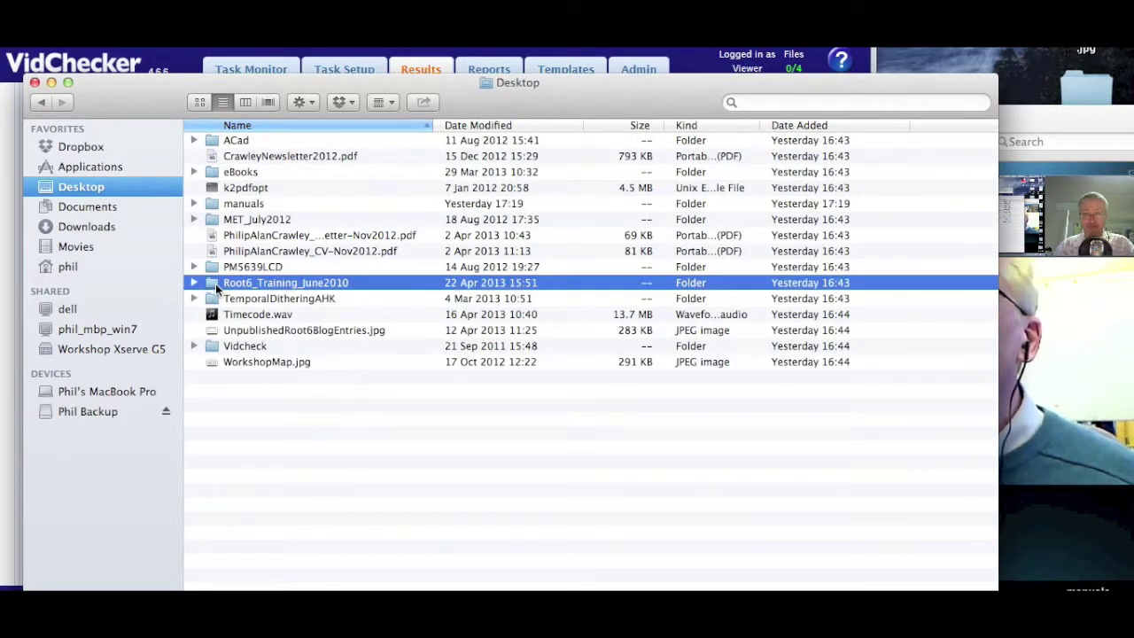
key("super+Down")
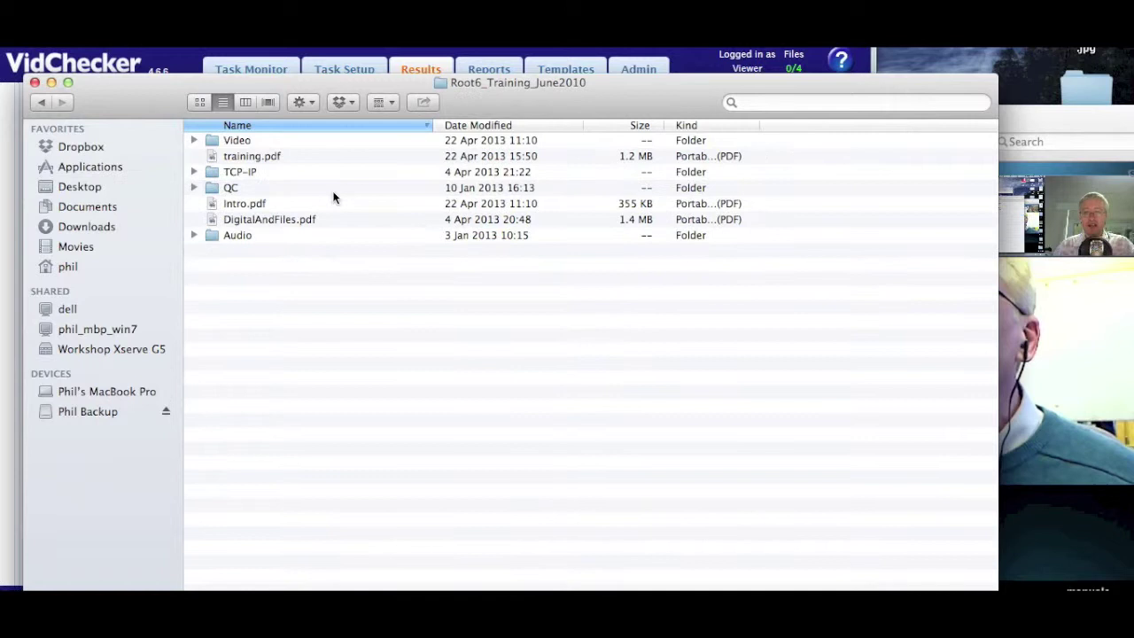
left_click(213, 193)
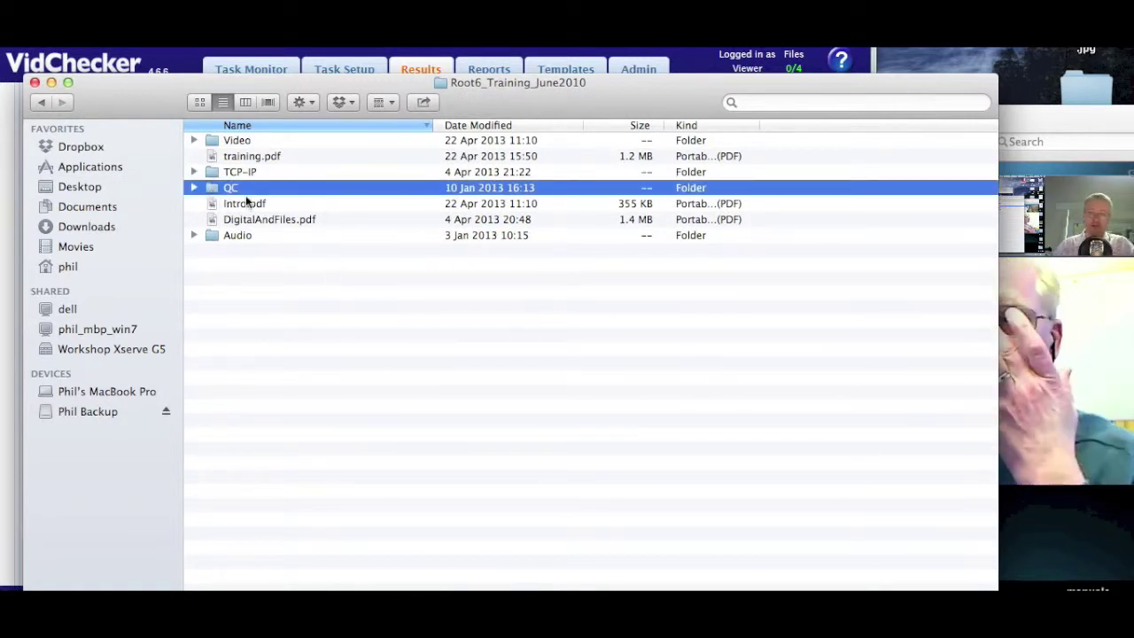
double_click(215, 193)
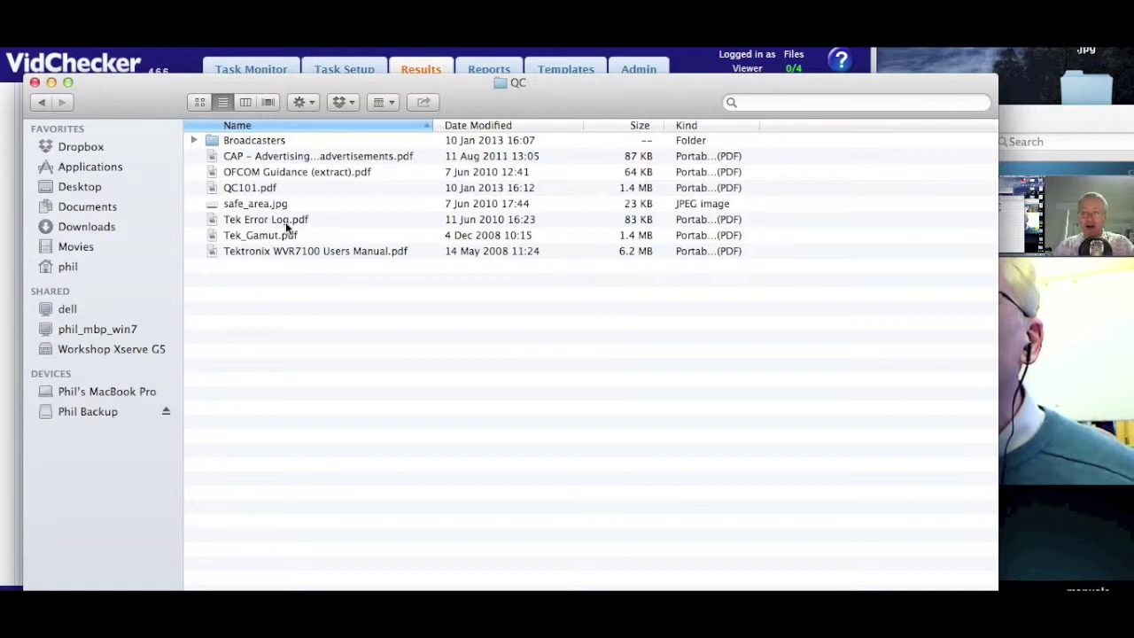
left_click(262, 188)
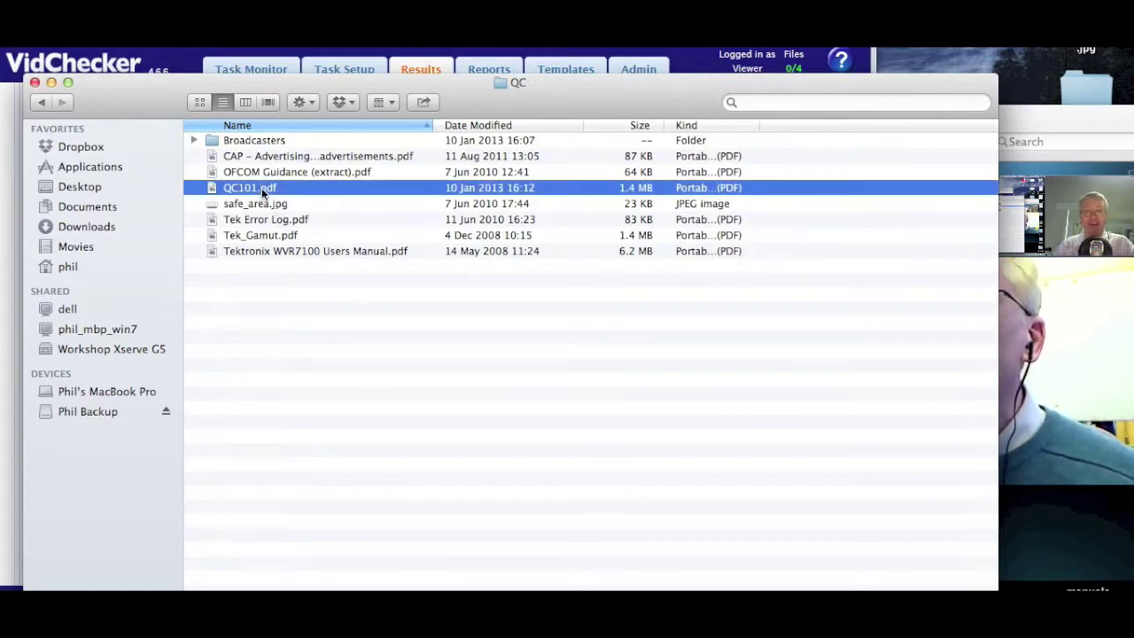
double_click(263, 188)
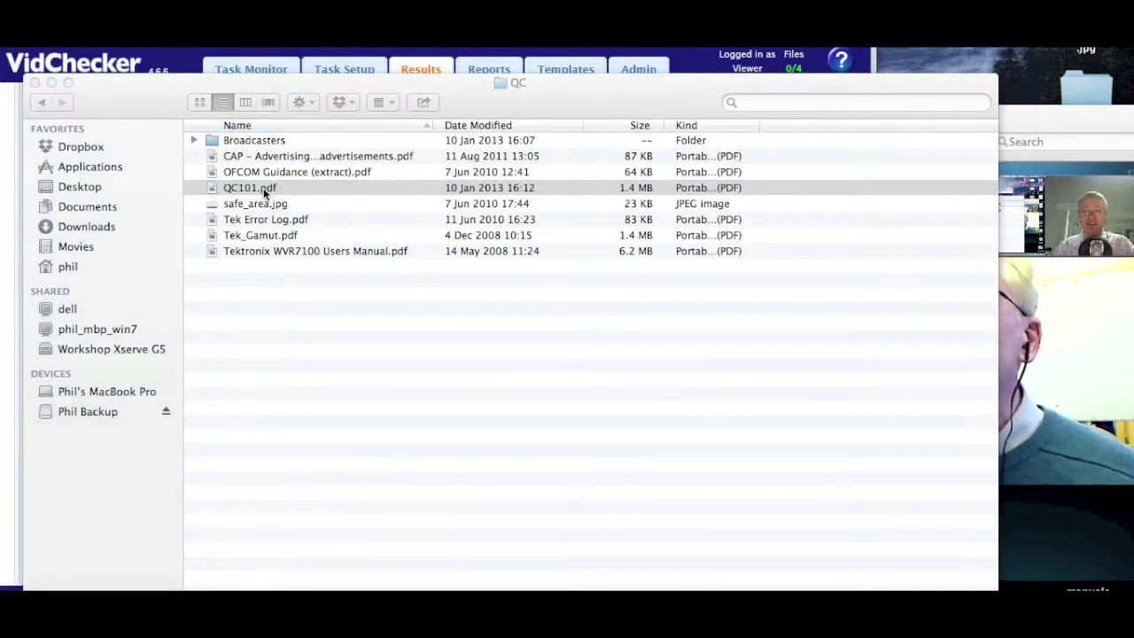